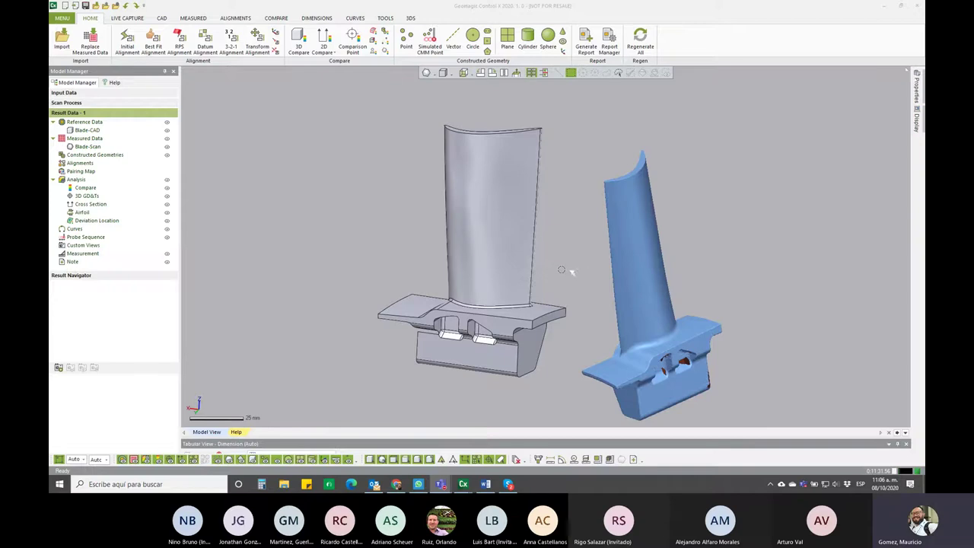
Roughly align Blade-Scan to Blade-CAD with Initial Alignment, then refine it with a Best Fit Alignment.
{"action": "mouse_move", "coordinate": [572, 243]}
{"action": "right_mouse_down"}
{"action": "mouse_move", "coordinate": [557, 261]}
{"action": "mouse_move", "coordinate": [592, 282]}
{"action": "mouse_move", "coordinate": [620, 268]}
{"action": "mouse_move", "coordinate": [528, 235]}
{"action": "mouse_move", "coordinate": [521, 206]}
{"action": "right_mouse_up"}
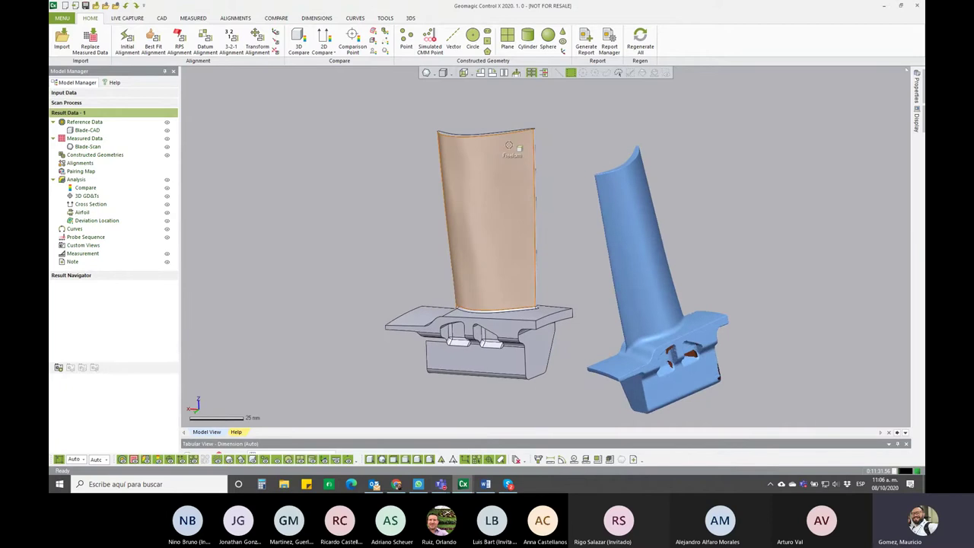
{"action": "right_click_drag", "start_coordinate": [491, 274], "coordinate": [490, 274]}
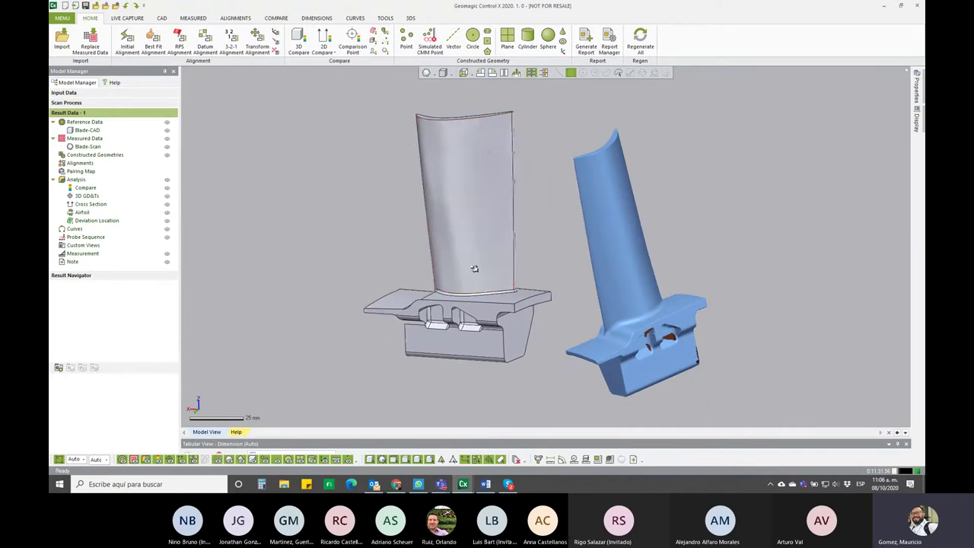
{"action": "mouse_move", "coordinate": [708, 290]}
{"action": "right_mouse_down"}
{"action": "mouse_move", "coordinate": [667, 302]}
{"action": "mouse_move", "coordinate": [726, 243]}
{"action": "mouse_move", "coordinate": [744, 245]}
{"action": "mouse_move", "coordinate": [583, 282]}
{"action": "mouse_move", "coordinate": [474, 339]}
{"action": "mouse_move", "coordinate": [457, 327]}
{"action": "right_mouse_up"}
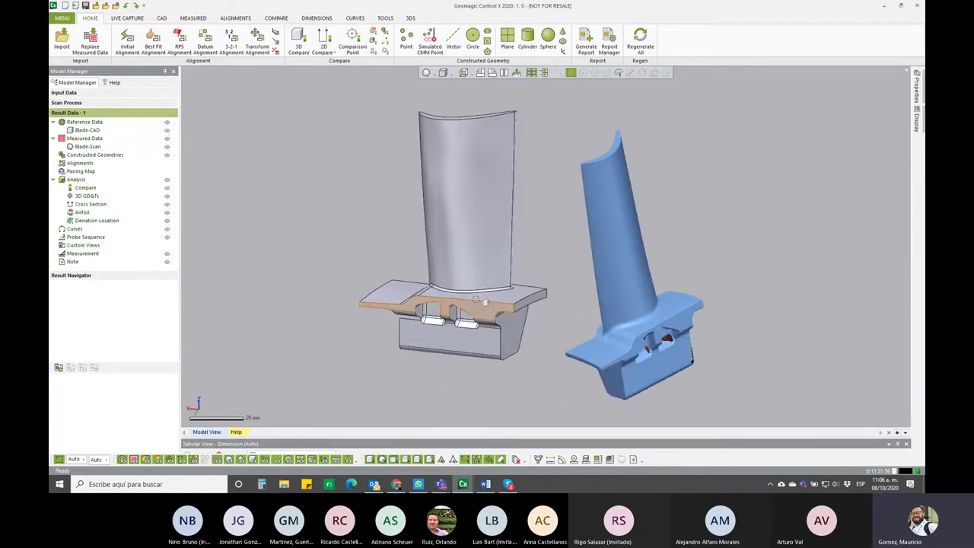
{"action": "left_click", "coordinate": [128, 47]}
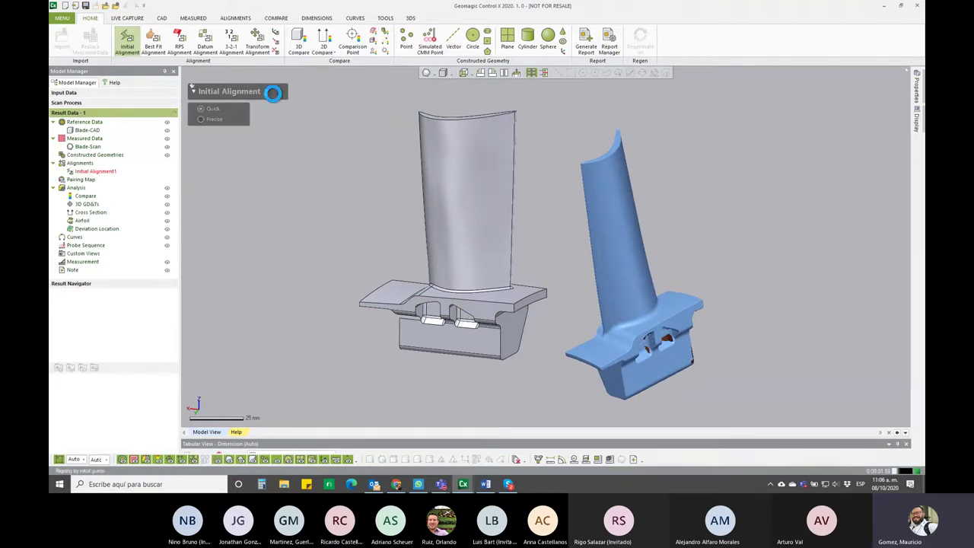
{"action": "left_click", "coordinate": [154, 47]}
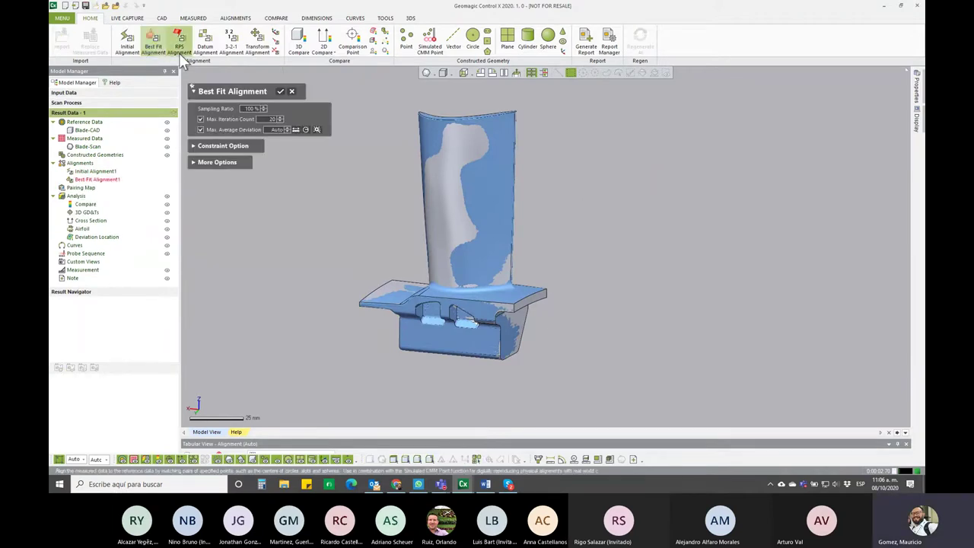
{"action": "left_click", "coordinate": [281, 92]}
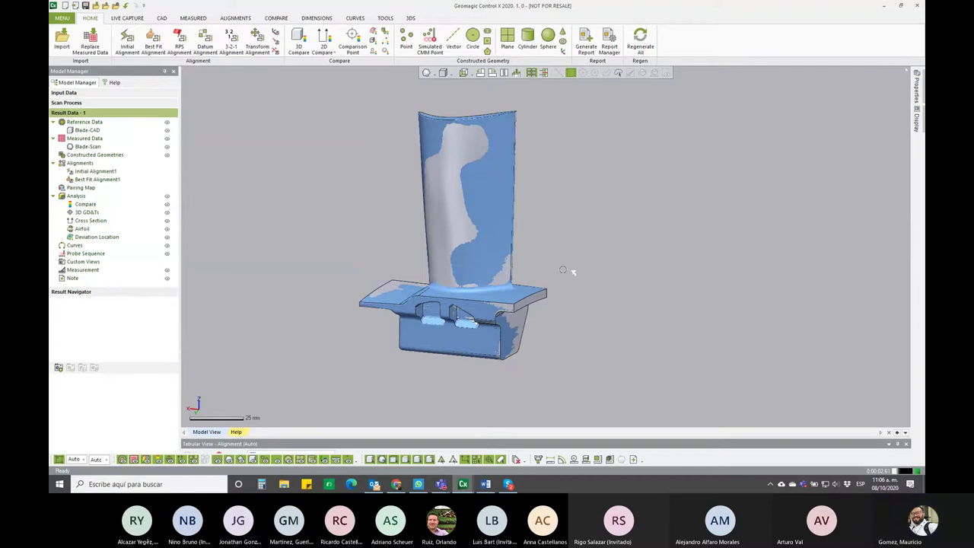
{"action": "right_click_drag", "start_coordinate": [574, 273], "coordinate": [605, 273]}
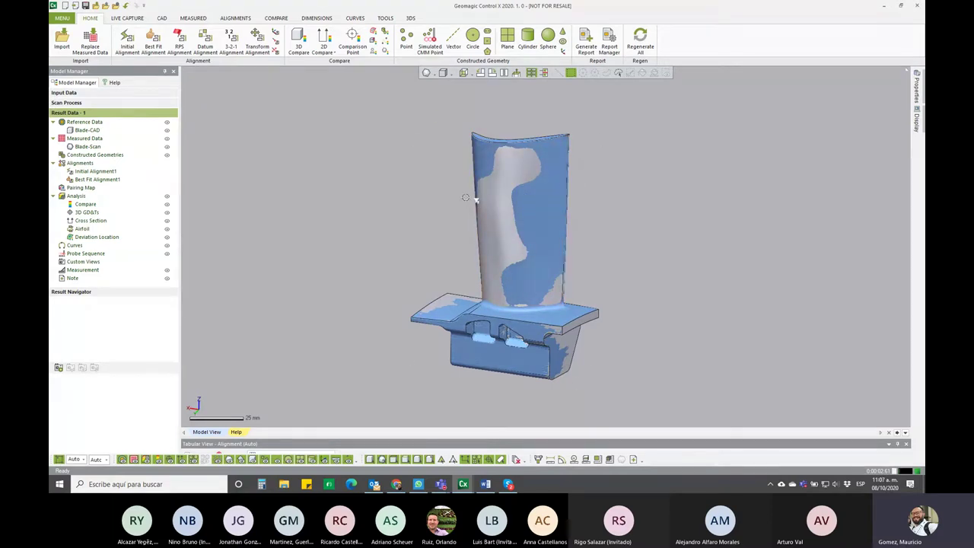
{"action": "right_click_drag", "start_coordinate": [456, 211], "coordinate": [507, 220]}
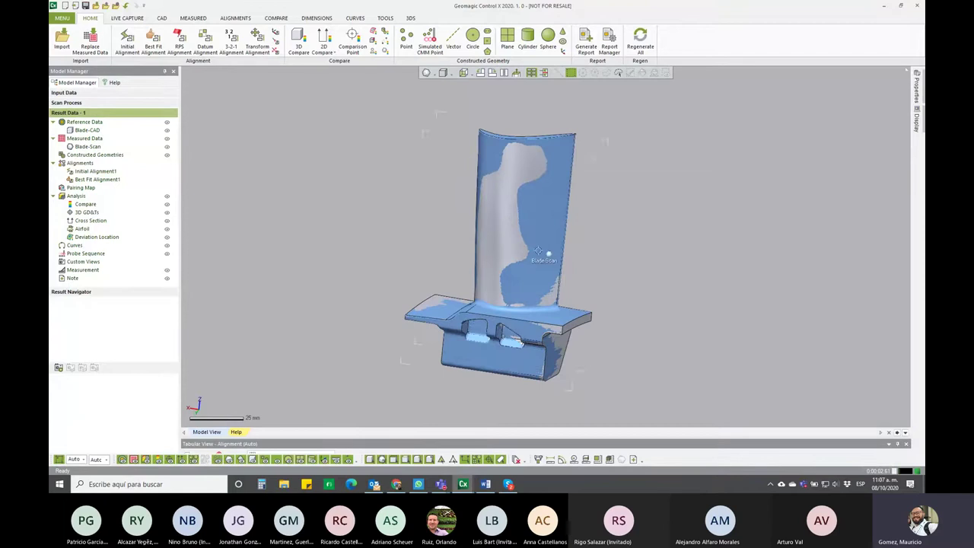
{"action": "mouse_move", "coordinate": [538, 251]}
{"action": "right_mouse_down"}
{"action": "mouse_move", "coordinate": [545, 273]}
{"action": "mouse_move", "coordinate": [467, 256]}
{"action": "mouse_move", "coordinate": [391, 266]}
{"action": "right_mouse_up"}
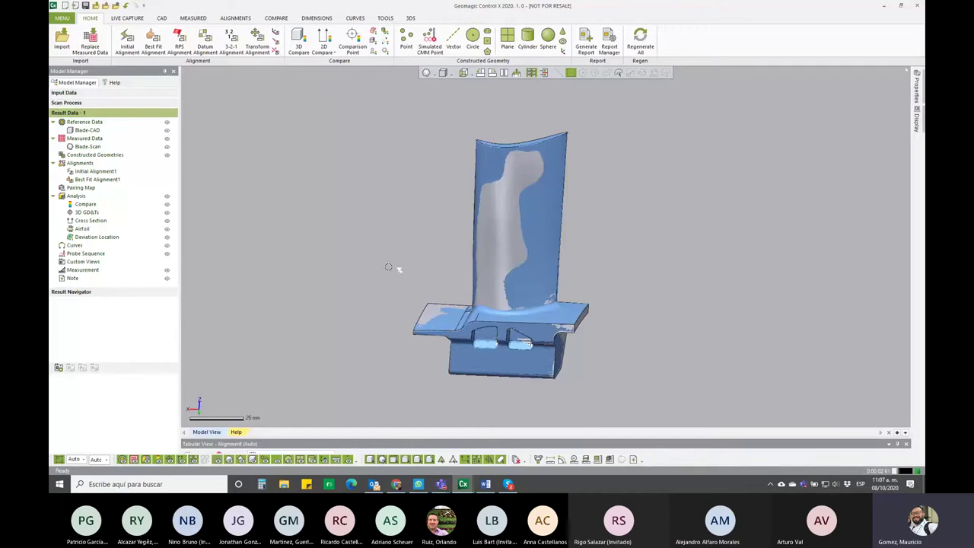
Hide the Measured Data scan, then zoom and orbit the grey CAD blade to look it over.
{"action": "left_click", "coordinate": [167, 139]}
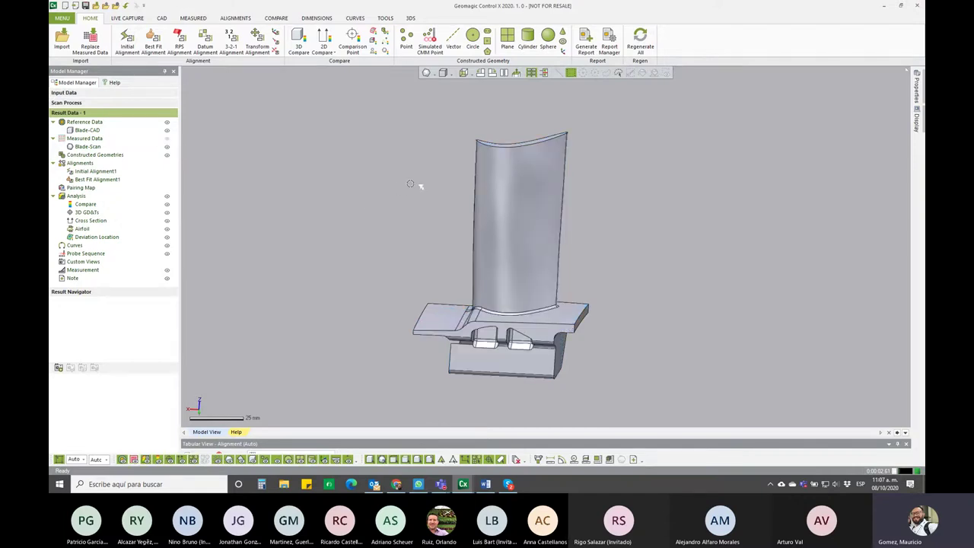
{"action": "scroll", "coordinate": [515, 236], "scroll_direction": "up", "scroll_amount": 2}
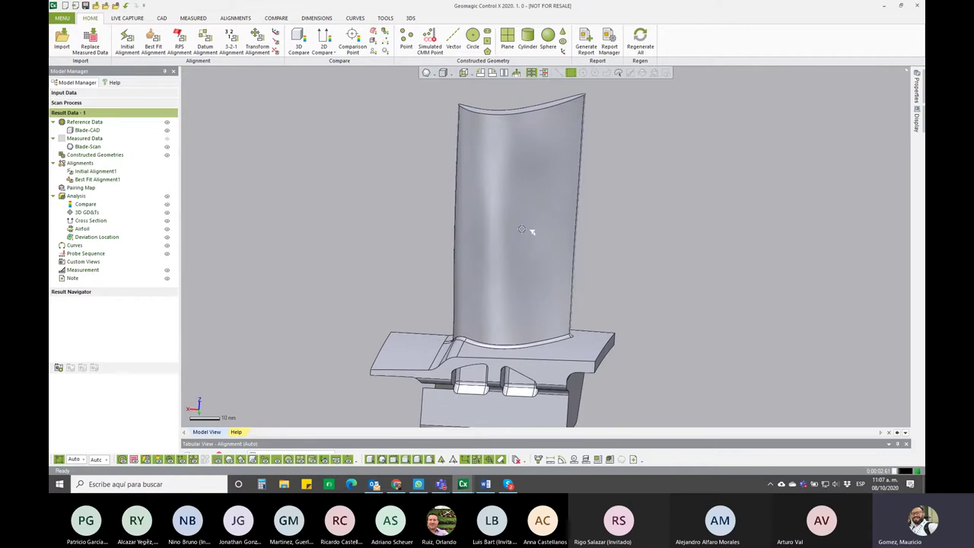
{"action": "mouse_move", "coordinate": [507, 176]}
{"action": "right_mouse_down"}
{"action": "mouse_move", "coordinate": [583, 322]}
{"action": "mouse_move", "coordinate": [500, 312]}
{"action": "mouse_move", "coordinate": [509, 160]}
{"action": "mouse_move", "coordinate": [543, 296]}
{"action": "mouse_move", "coordinate": [323, 206]}
{"action": "mouse_move", "coordinate": [596, 246]}
{"action": "mouse_move", "coordinate": [515, 291]}
{"action": "mouse_move", "coordinate": [534, 258]}
{"action": "mouse_move", "coordinate": [718, 271]}
{"action": "mouse_move", "coordinate": [555, 266]}
{"action": "mouse_move", "coordinate": [685, 272]}
{"action": "mouse_move", "coordinate": [700, 325]}
{"action": "mouse_move", "coordinate": [731, 335]}
{"action": "mouse_move", "coordinate": [607, 313]}
{"action": "mouse_move", "coordinate": [560, 286]}
{"action": "mouse_move", "coordinate": [528, 167]}
{"action": "mouse_move", "coordinate": [468, 196]}
{"action": "mouse_move", "coordinate": [465, 209]}
{"action": "right_mouse_up"}
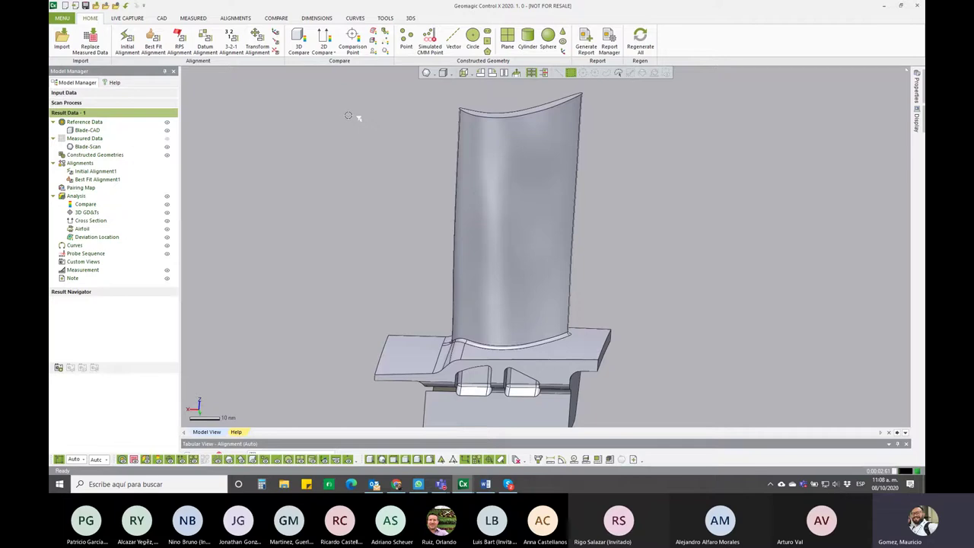
{"action": "mouse_move", "coordinate": [350, 122]}
{"action": "right_mouse_down"}
{"action": "mouse_move", "coordinate": [320, 196]}
{"action": "mouse_move", "coordinate": [353, 211]}
{"action": "right_mouse_up"}
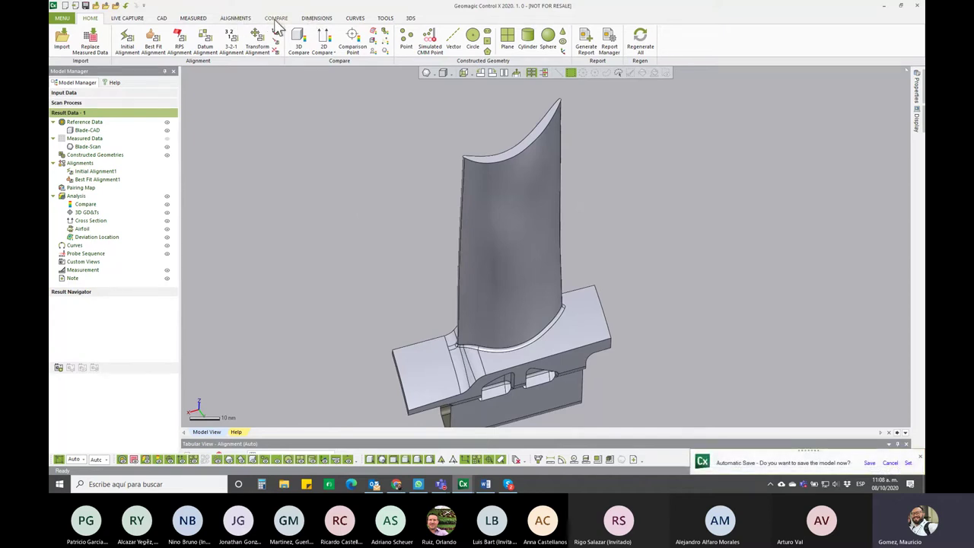
Start a new Airfoil Analysis from the COMPARE tools.
{"action": "left_click", "coordinate": [277, 19]}
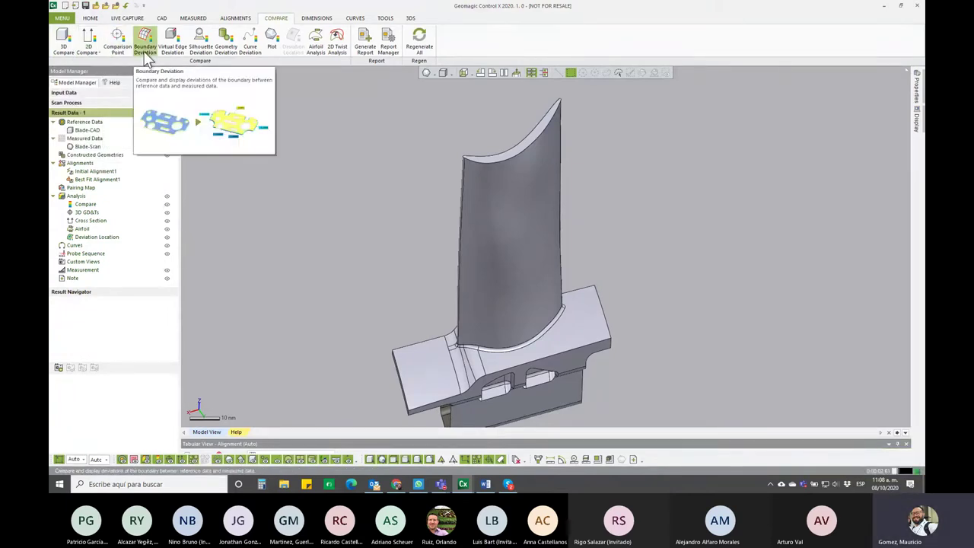
{"action": "left_click", "coordinate": [318, 40]}
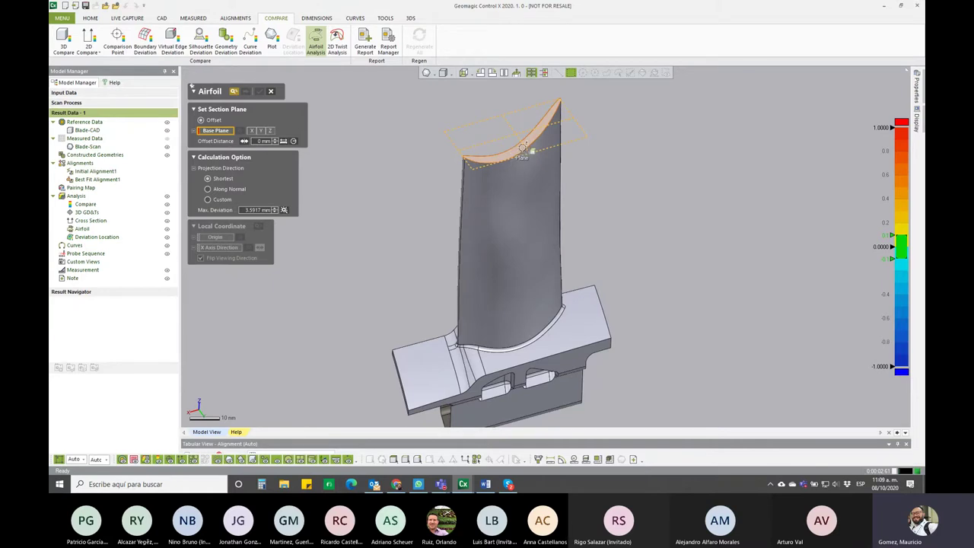
Base the section on the blade's top face with a 15 mm offset, reversed to -15 mm.
{"action": "left_click", "coordinate": [522, 146]}
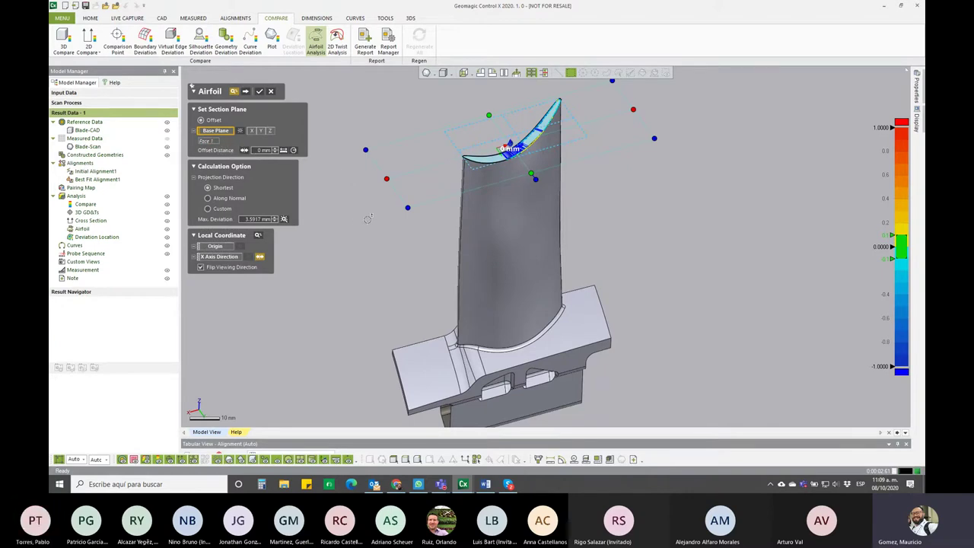
{"action": "mouse_move", "coordinate": [404, 252]}
{"action": "right_mouse_down"}
{"action": "mouse_move", "coordinate": [396, 248]}
{"action": "mouse_move", "coordinate": [411, 266]}
{"action": "right_mouse_up"}
{"action": "left_click", "coordinate": [265, 150]}
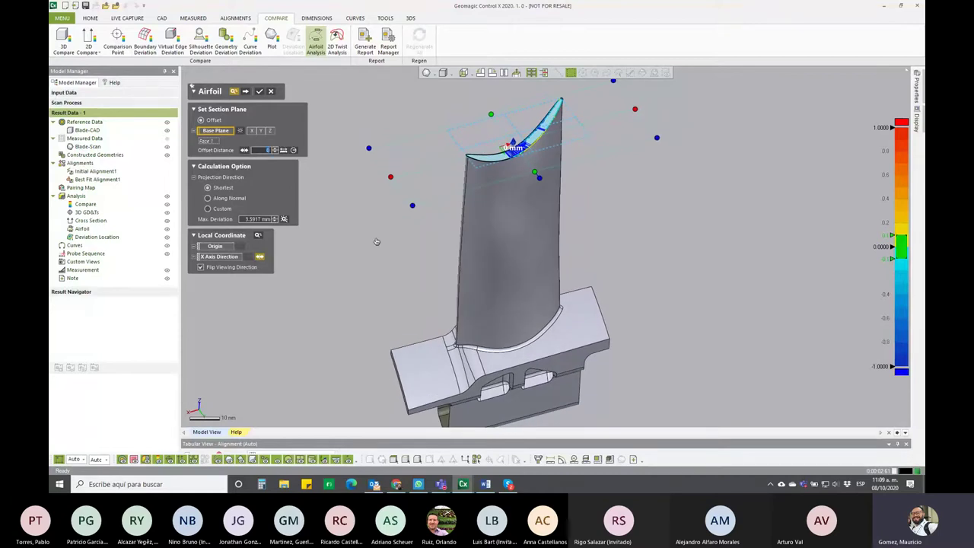
{"action": "type", "text": "15"}
{"action": "key", "text": "Return"}
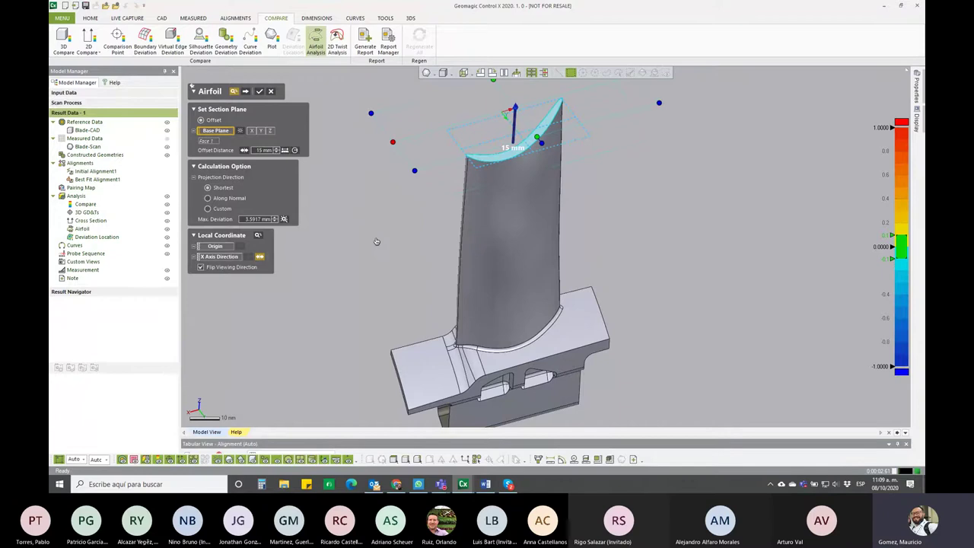
{"action": "mouse_move", "coordinate": [634, 209]}
{"action": "right_mouse_down"}
{"action": "mouse_move", "coordinate": [643, 160]}
{"action": "mouse_move", "coordinate": [644, 194]}
{"action": "right_mouse_up"}
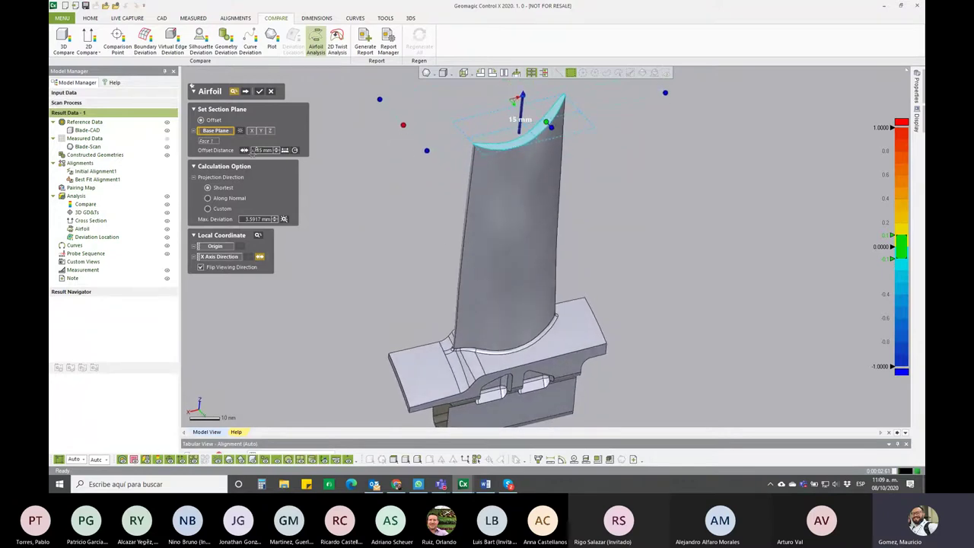
{"action": "left_click", "coordinate": [243, 150]}
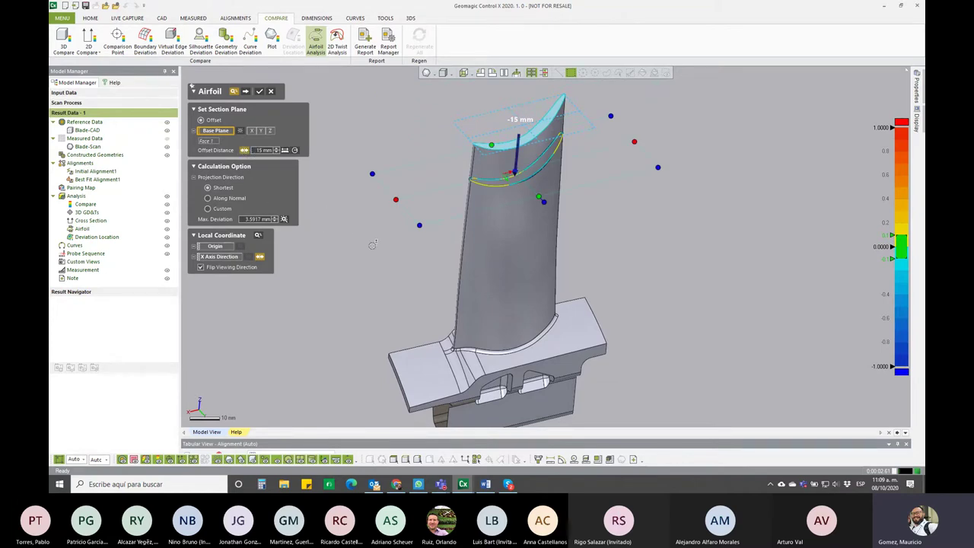
{"action": "right_click_drag", "start_coordinate": [404, 245], "coordinate": [406, 271], "text": "ctrl"}
{"action": "mouse_move", "coordinate": [609, 269]}
{"action": "right_mouse_down"}
{"action": "mouse_move", "coordinate": [609, 213]}
{"action": "mouse_move", "coordinate": [611, 270]}
{"action": "right_mouse_up"}
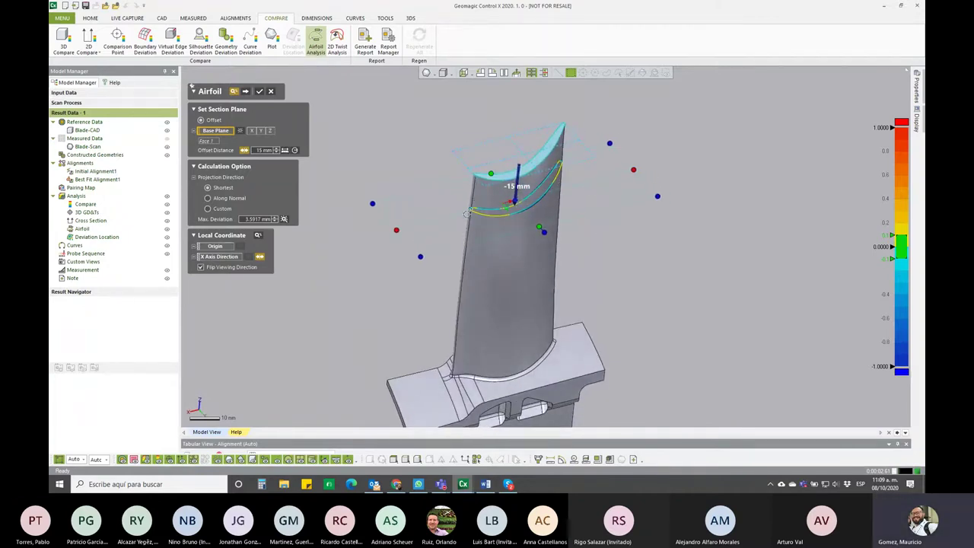
{"action": "scroll", "coordinate": [537, 207], "scroll_direction": "up", "scroll_amount": 2}
{"action": "scroll", "coordinate": [537, 207], "scroll_direction": "up", "scroll_amount": 3}
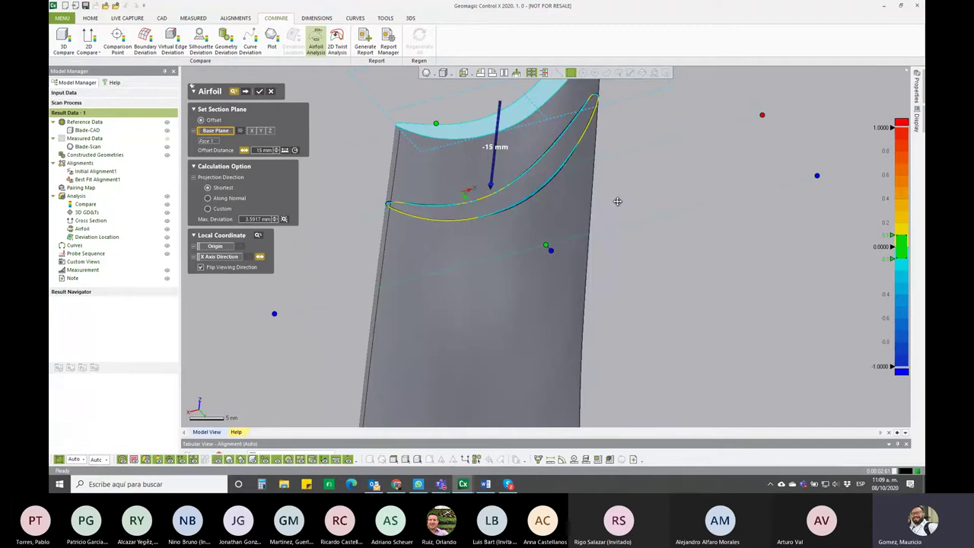
{"action": "middle_click_drag", "start_coordinate": [617, 201], "coordinate": [634, 234]}
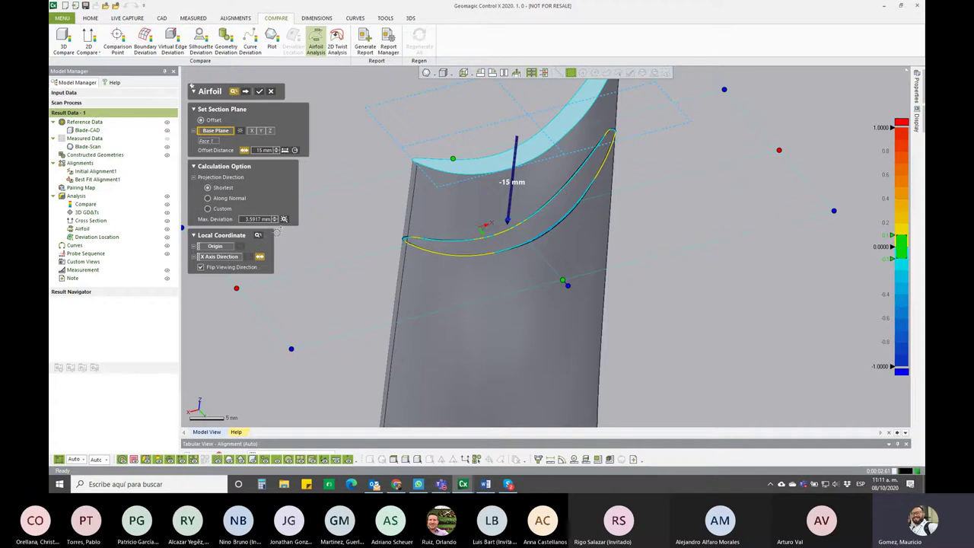
View the -15 mm section face-on, flip its local X axis, and toggle Flip Viewing Direction.
{"action": "left_click", "coordinate": [258, 237]}
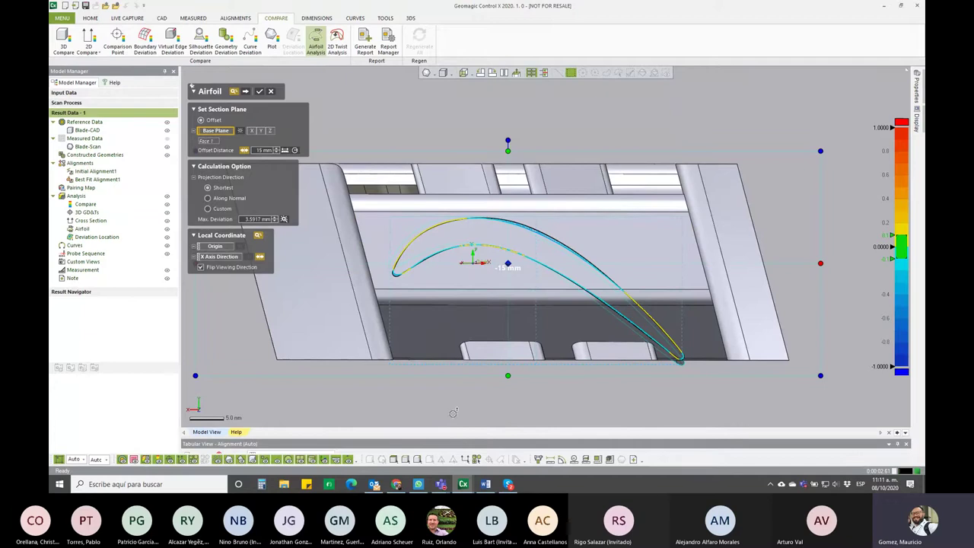
{"action": "mouse_move", "coordinate": [217, 246]}
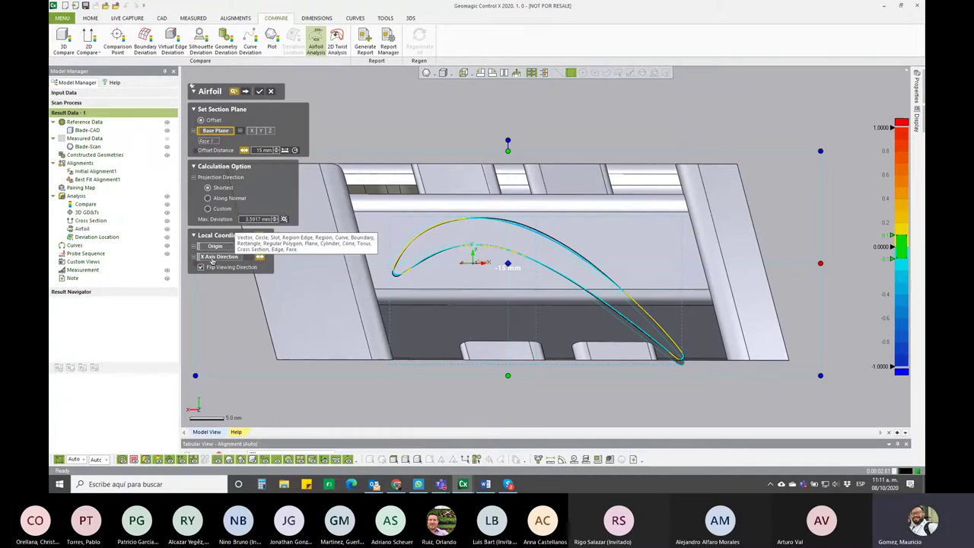
{"action": "left_click", "coordinate": [260, 259]}
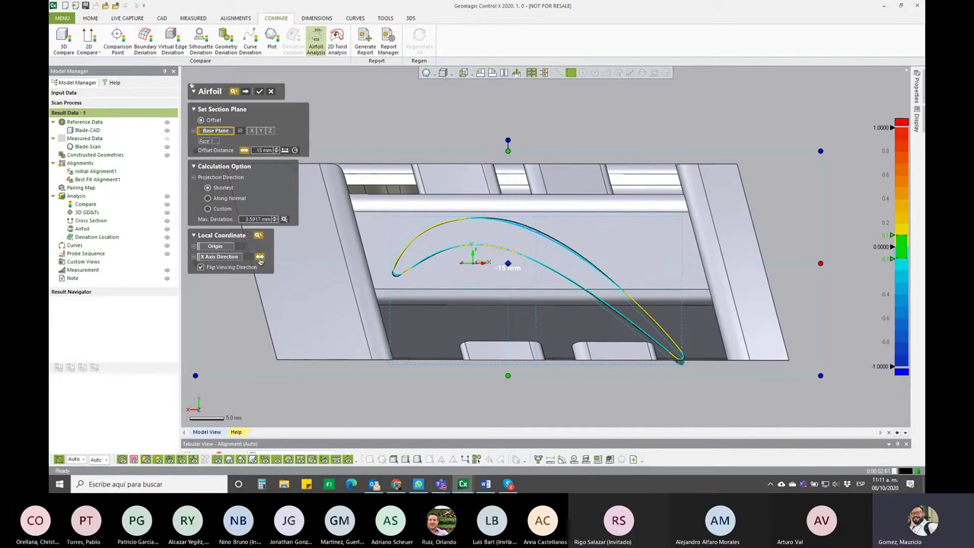
{"action": "left_click", "coordinate": [260, 257]}
{"action": "left_click", "coordinate": [216, 271]}
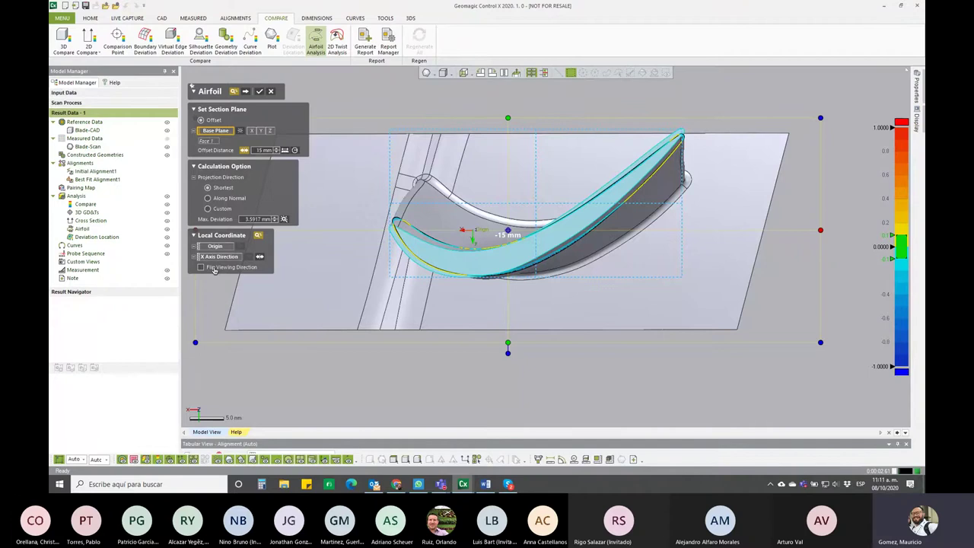
{"action": "left_click", "coordinate": [216, 271]}
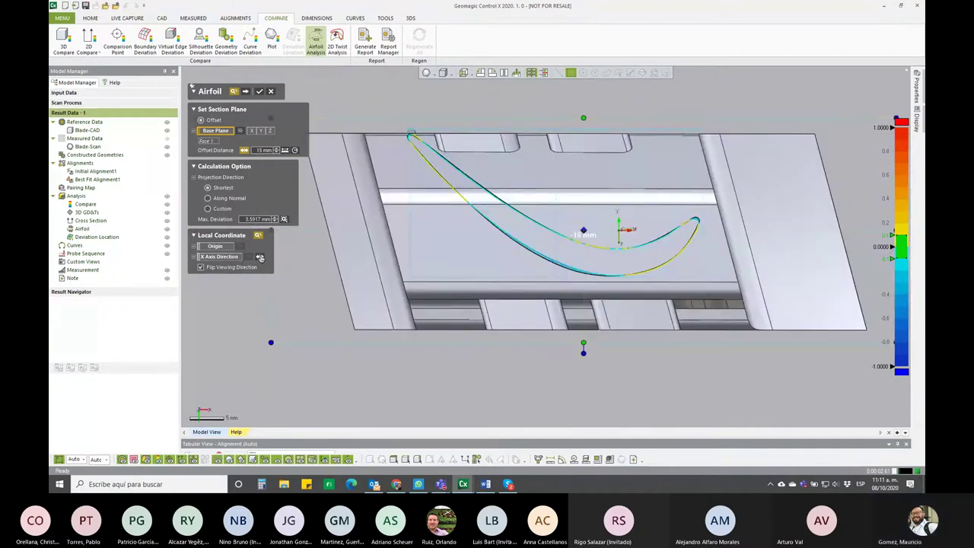
{"action": "left_click", "coordinate": [260, 257]}
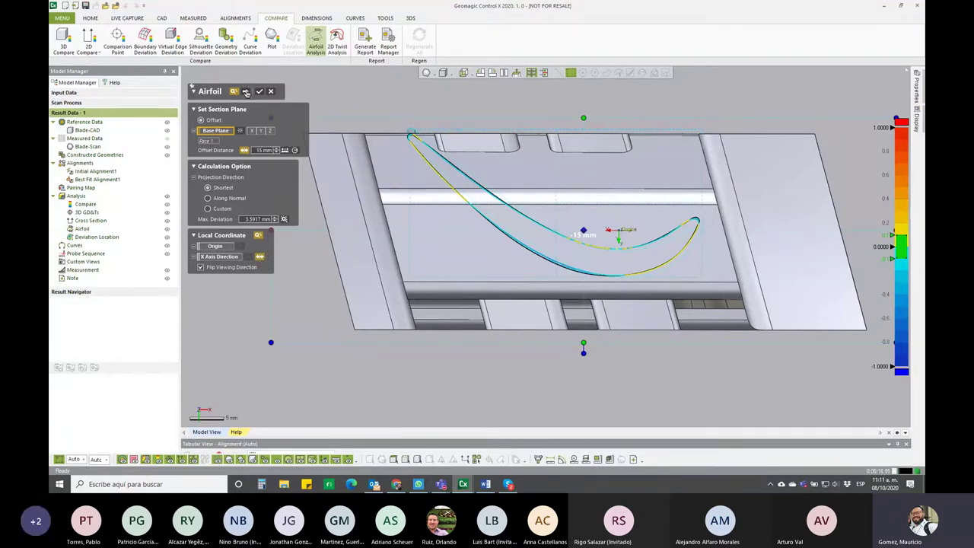
Compute the Airfoil1 deviation map and zoom in to reveal the full trailing edge.
{"action": "left_click", "coordinate": [246, 91]}
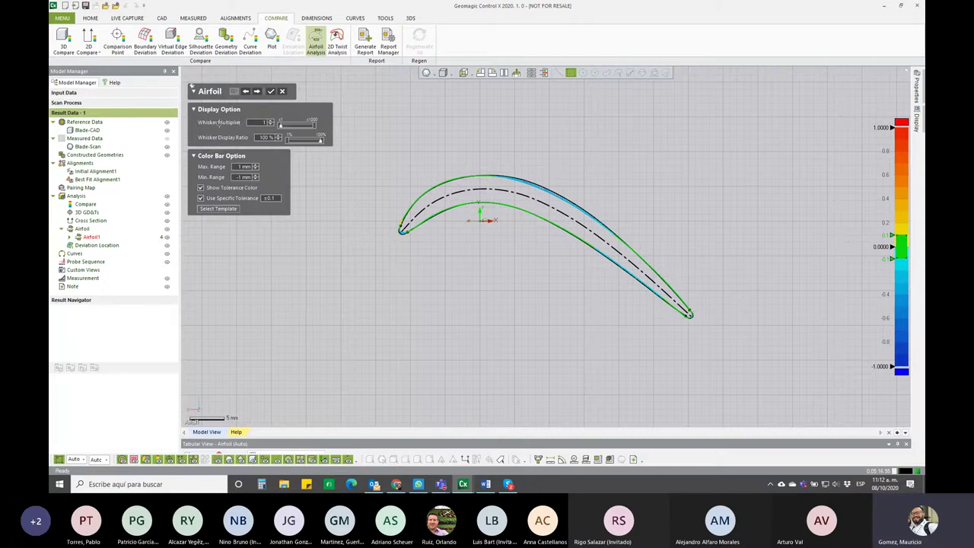
{"action": "scroll", "coordinate": [525, 166], "scroll_direction": "up", "scroll_amount": 1}
{"action": "scroll", "coordinate": [523, 175], "scroll_direction": "up", "scroll_amount": 2}
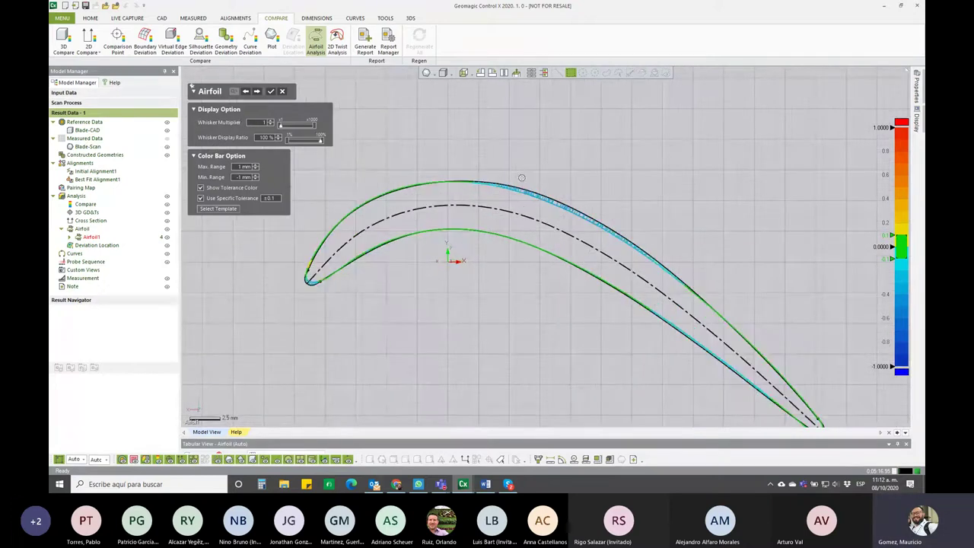
{"action": "right_click_drag", "start_coordinate": [589, 180], "coordinate": [593, 177]}
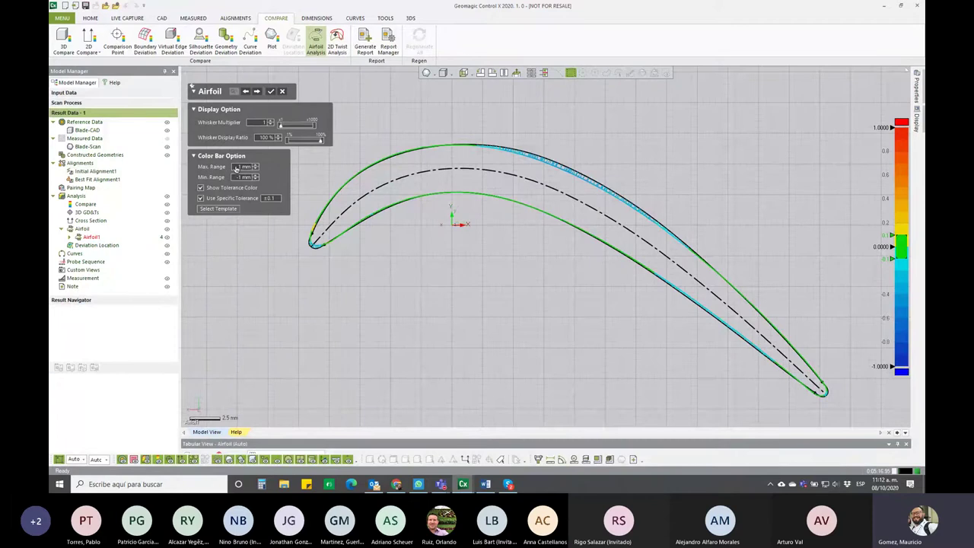
Set the colour bar Max. Range to 0.5 mm so the scale spans ±0.5 mm.
{"action": "mouse_move", "coordinate": [245, 176]}
{"action": "left_click", "coordinate": [245, 166]}
{"action": "type", "text": "0.5"}
{"action": "left_click", "coordinate": [250, 225]}
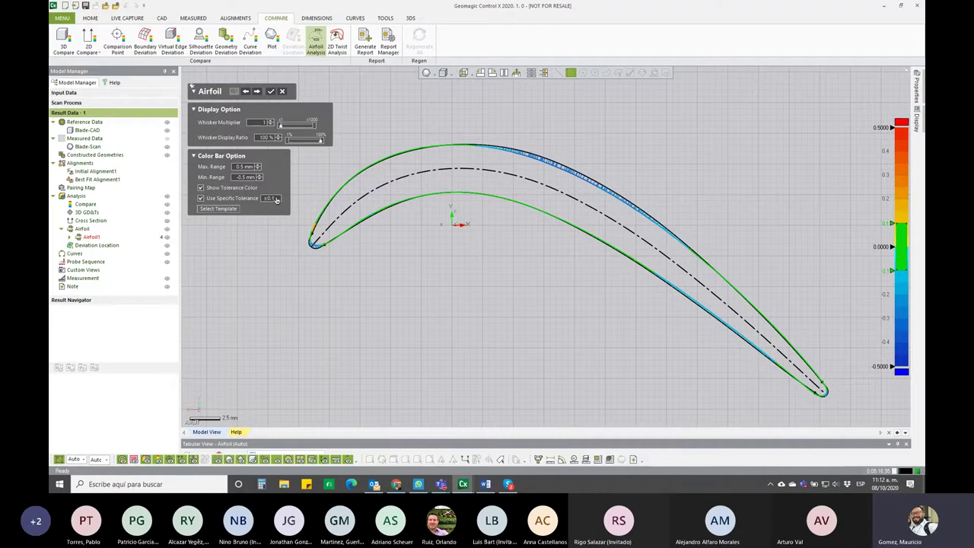
Change the Use Specific Tolerance value to ±0.05.
{"action": "double_click", "coordinate": [276, 199]}
{"action": "left_click", "coordinate": [277, 198]}
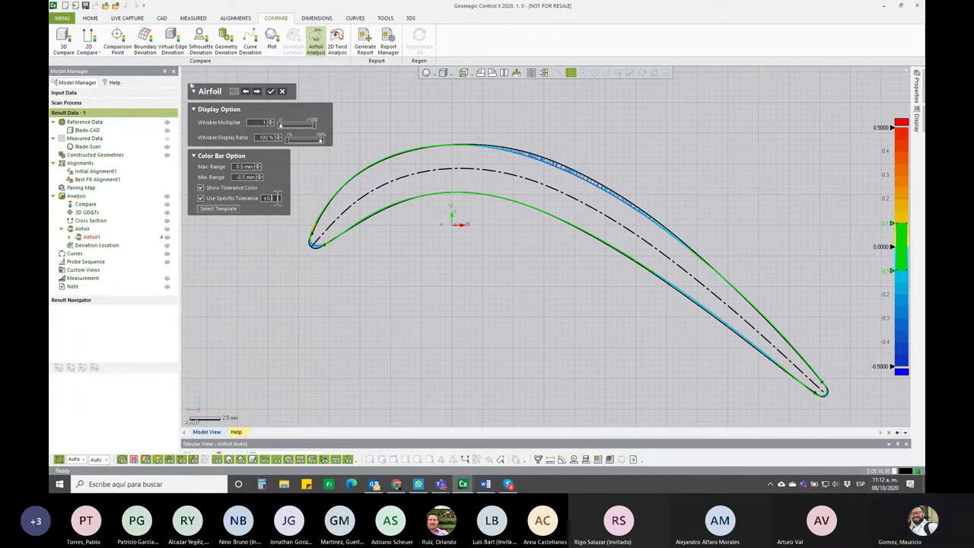
{"action": "type", "text": "005"}
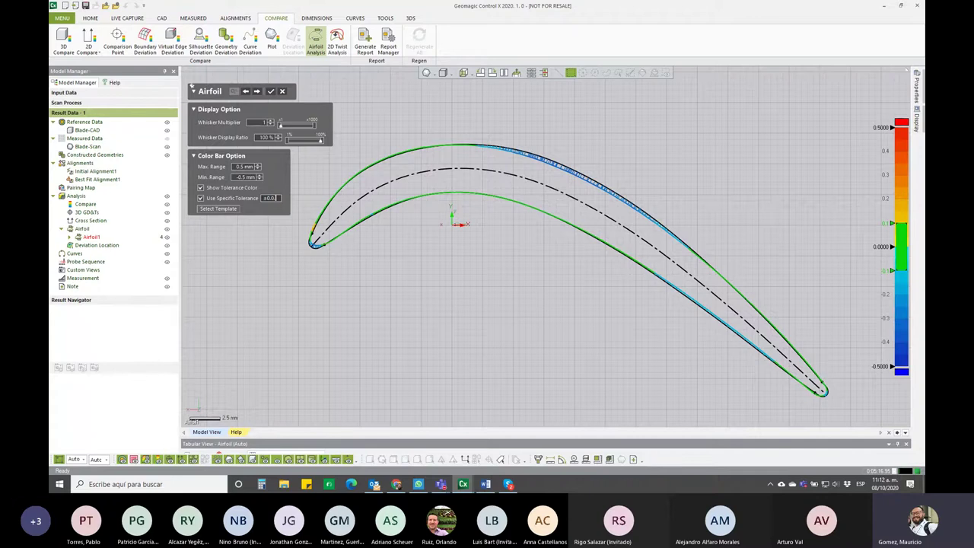
{"action": "key", "text": "Return"}
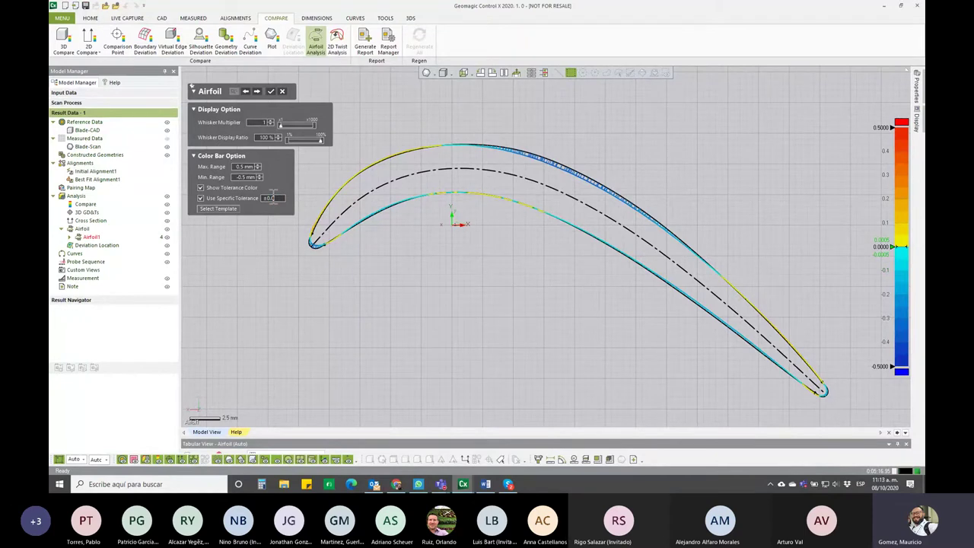
{"action": "type", "text": "5"}
{"action": "key", "text": "Return"}
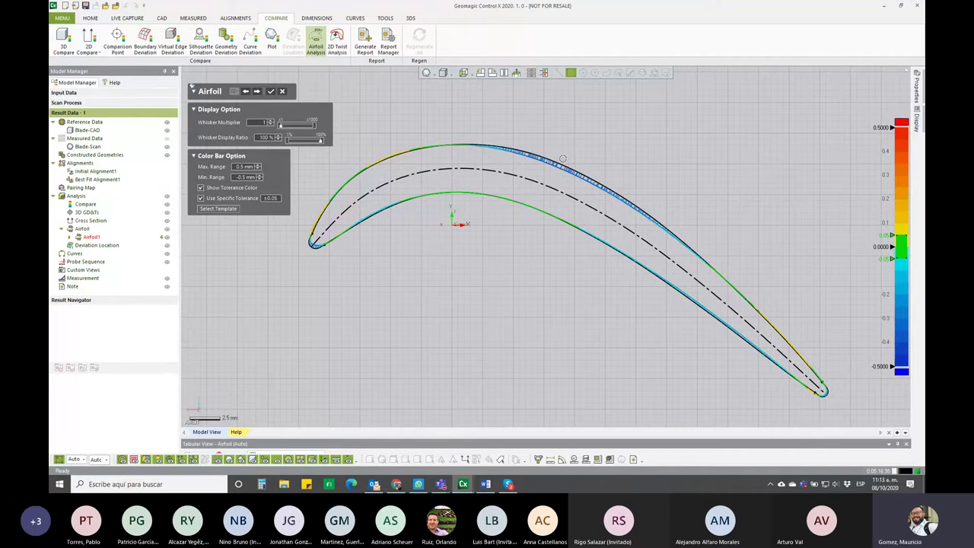
{"action": "scroll", "coordinate": [567, 169], "scroll_direction": "up", "scroll_amount": 1}
{"action": "scroll", "coordinate": [567, 168], "scroll_direction": "down", "scroll_amount": 1}
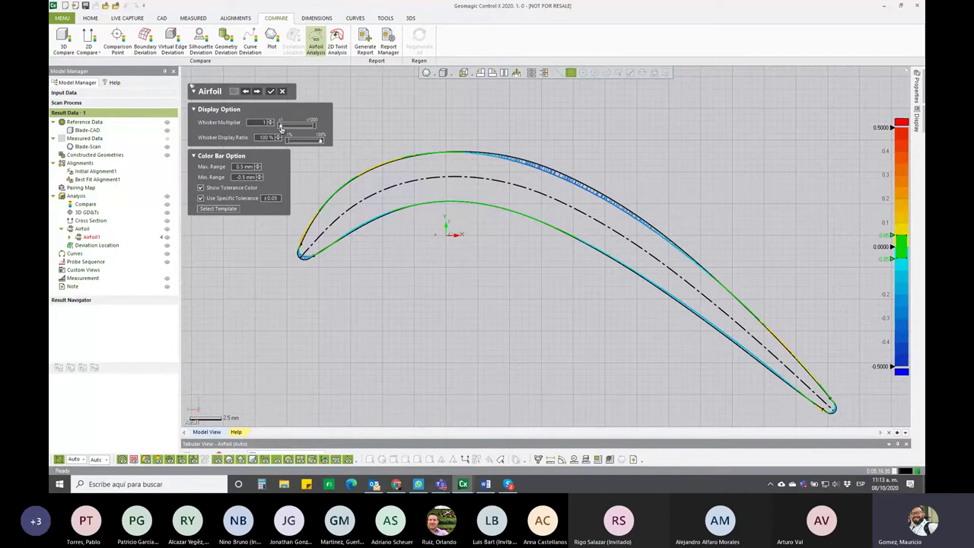
Set the Whisker Multiplier to 2 and the Whisker Display Ratio to 32%.
{"action": "left_click_drag", "start_coordinate": [286, 130], "coordinate": [287, 130]}
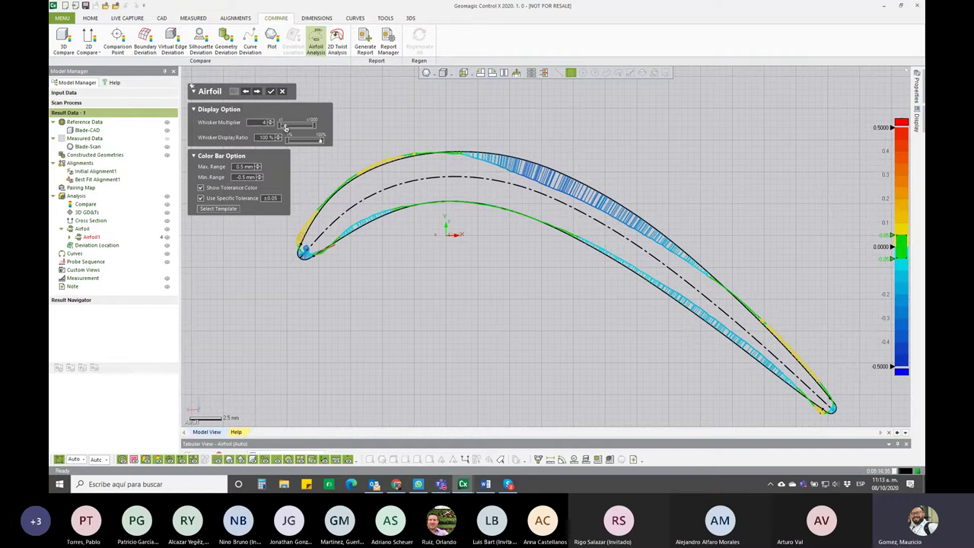
{"action": "left_click_drag", "start_coordinate": [286, 128], "coordinate": [283, 127]}
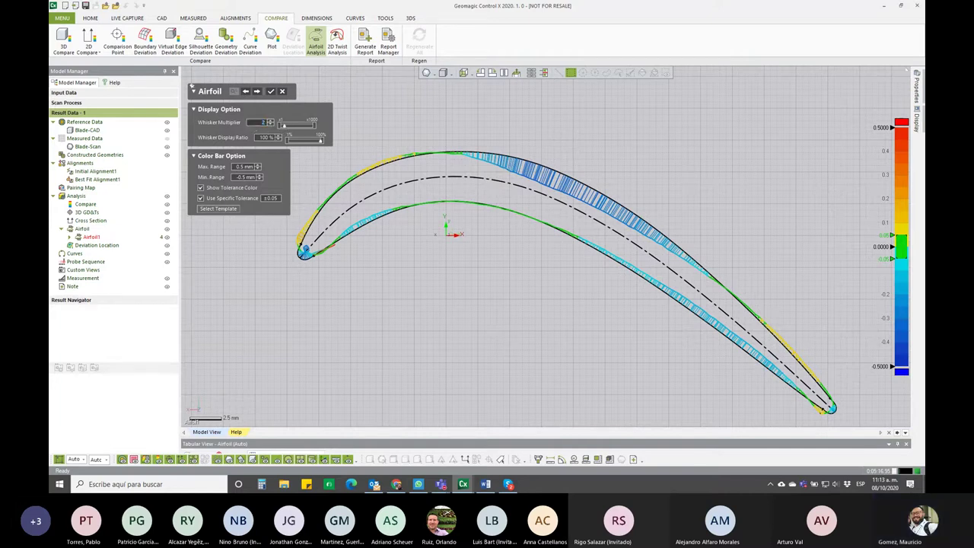
{"action": "double_click", "coordinate": [268, 138]}
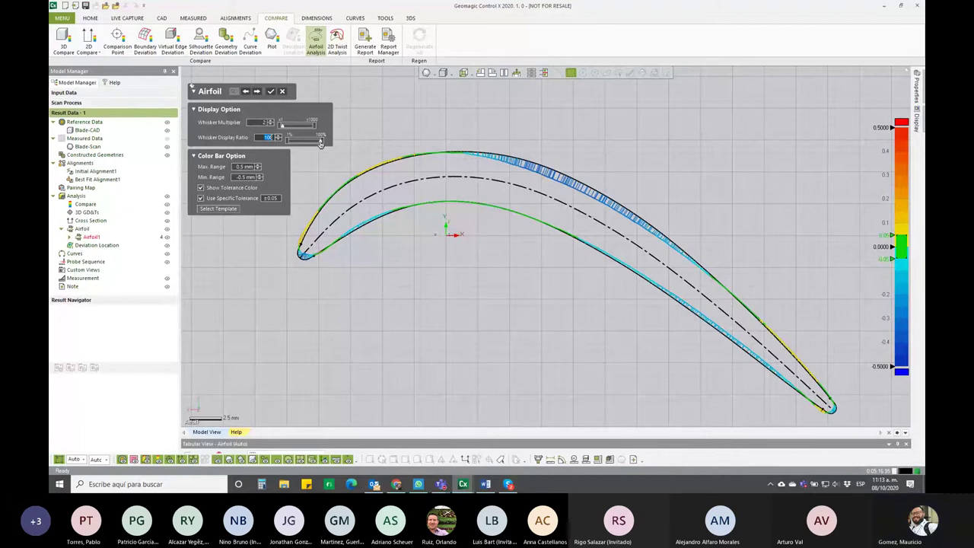
{"action": "left_click_drag", "start_coordinate": [322, 141], "coordinate": [308, 143]}
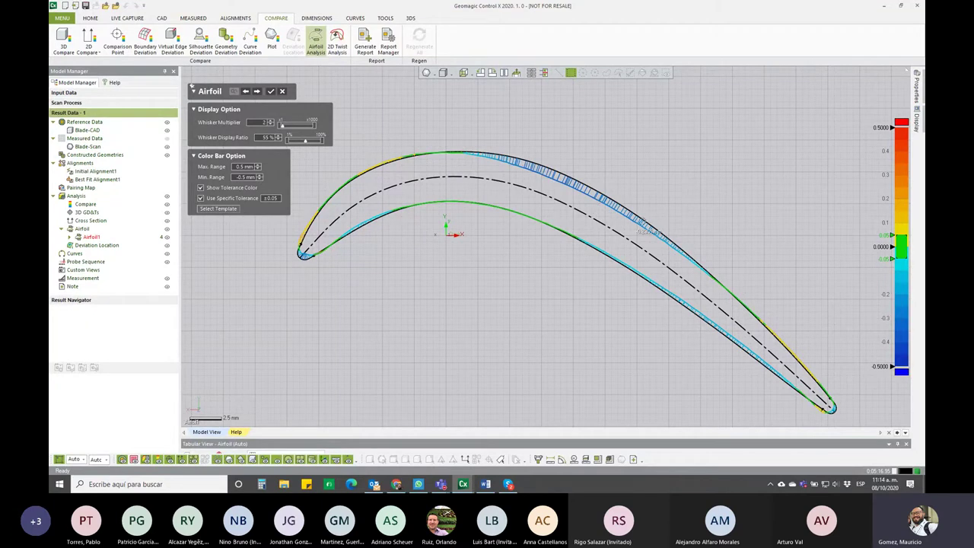
{"action": "left_click_drag", "start_coordinate": [306, 142], "coordinate": [296, 143]}
{"action": "left_click_drag", "start_coordinate": [297, 143], "coordinate": [299, 143]}
Preview the Simetria, Posible/imposible and Firmado colour bar templates, then apply (Default)Discreto.
{"action": "left_click", "coordinate": [235, 211]}
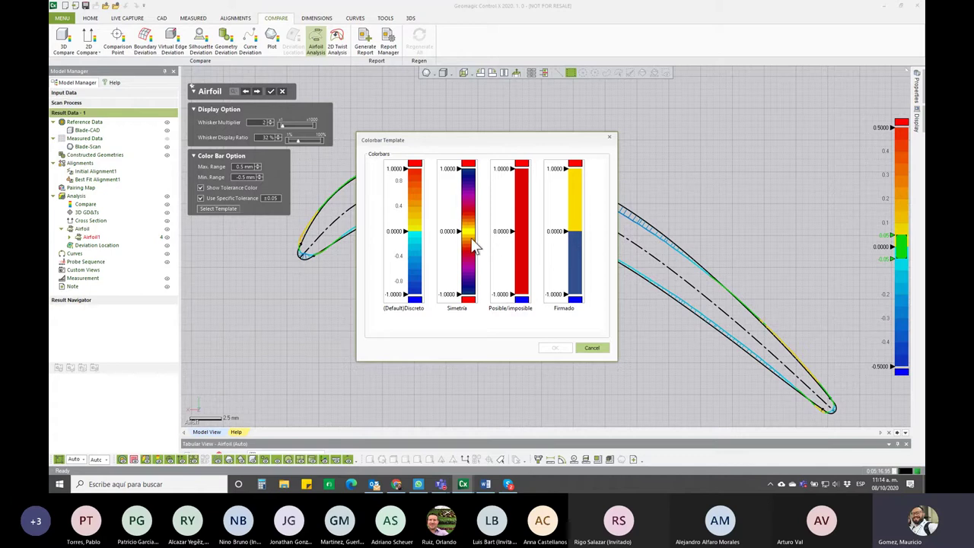
{"action": "left_click", "coordinate": [462, 244]}
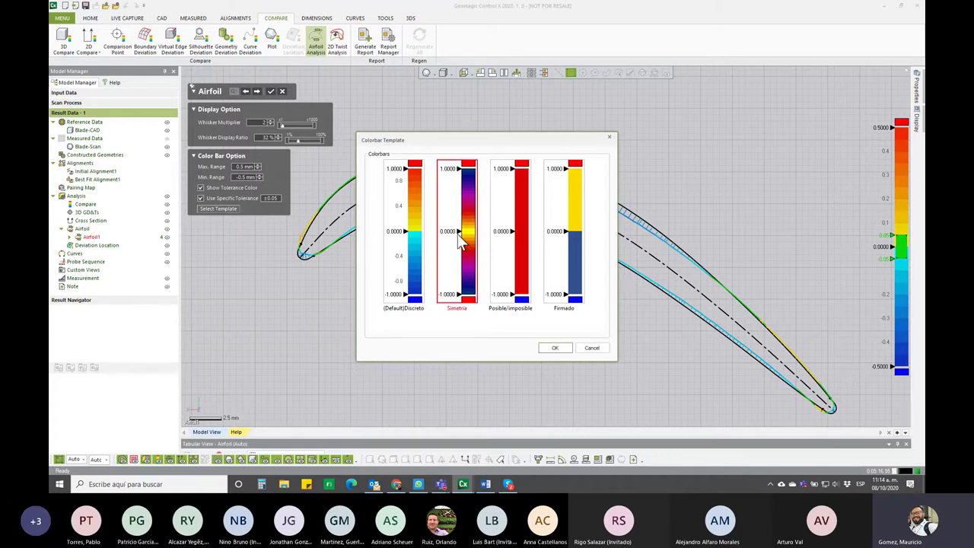
{"action": "left_click", "coordinate": [514, 251]}
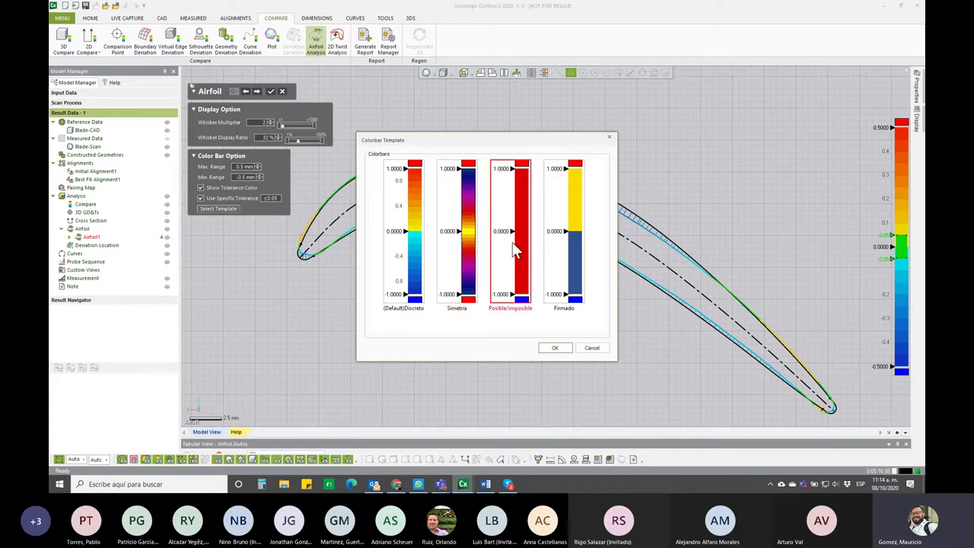
{"action": "left_click", "coordinate": [567, 247]}
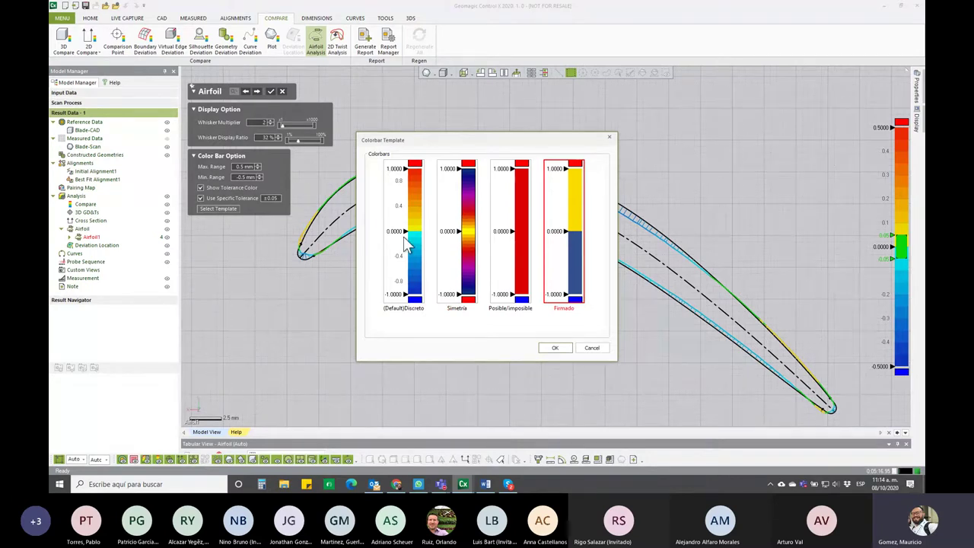
{"action": "left_click", "coordinate": [407, 243]}
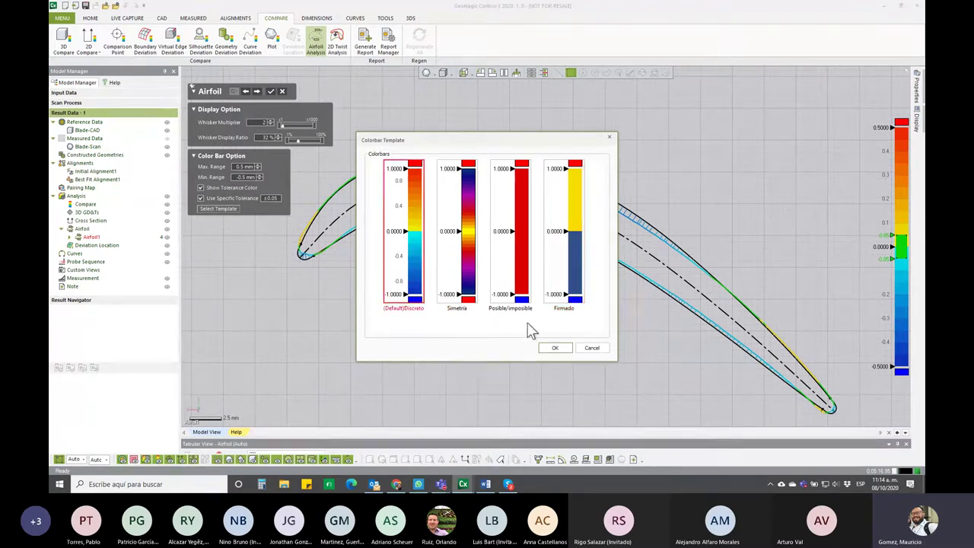
{"action": "left_click", "coordinate": [558, 347]}
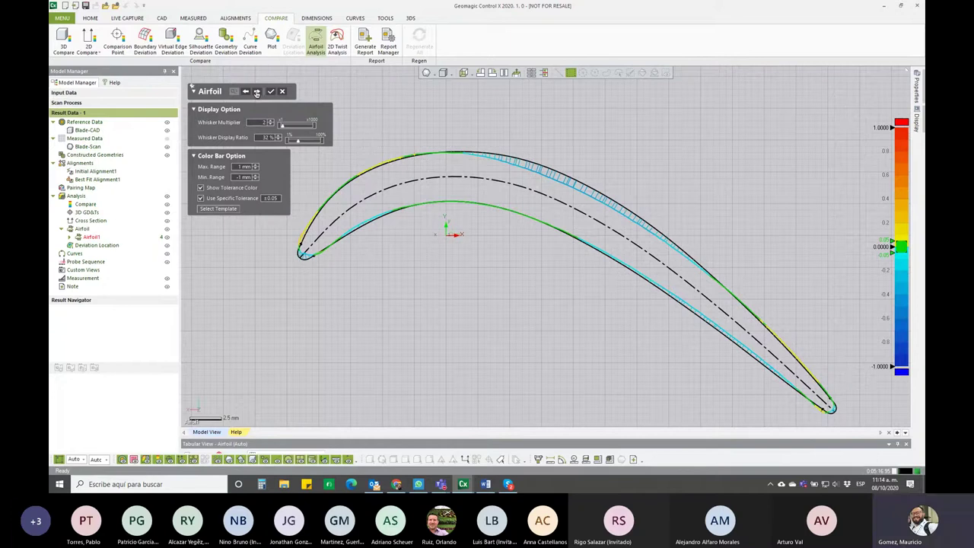
Advance Airfoil1 to the option and dimension stage with Camber Line Intersection chord computation.
{"action": "left_click", "coordinate": [257, 92]}
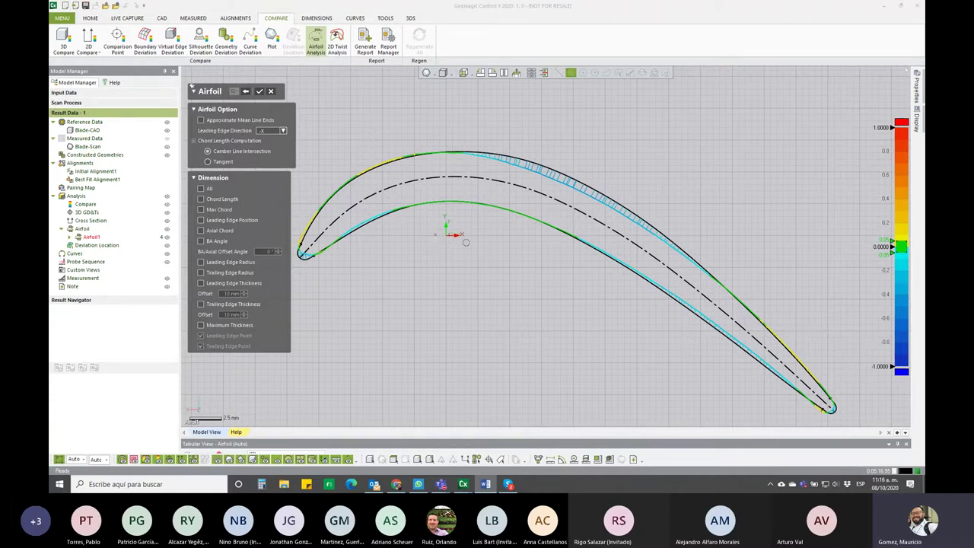
{"action": "scroll", "coordinate": [462, 238], "scroll_direction": "up", "scroll_amount": 1}
{"action": "middle_click_drag", "start_coordinate": [462, 238], "coordinate": [535, 229]}
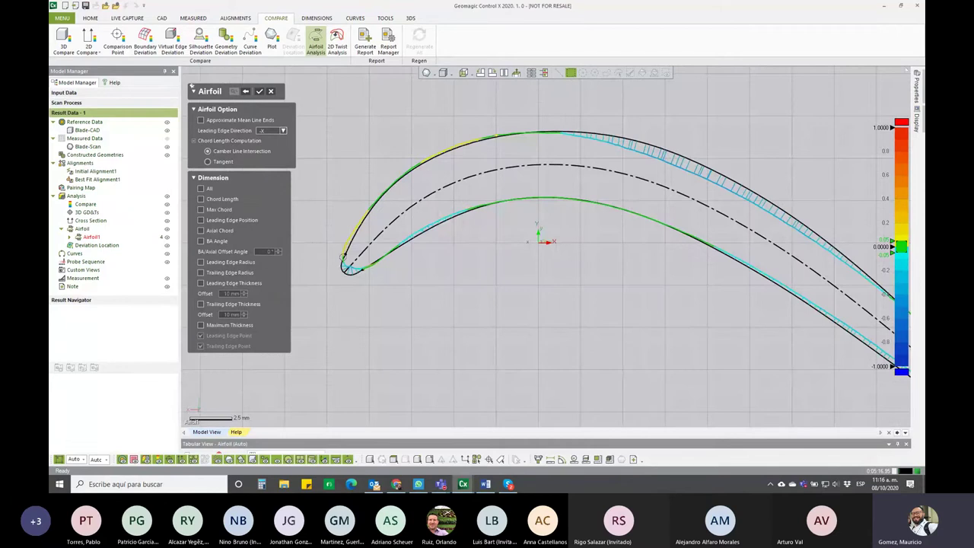
{"action": "left_click", "coordinate": [284, 131]}
{"action": "left_click", "coordinate": [270, 147]}
{"action": "right_click_drag", "start_coordinate": [597, 264], "coordinate": [511, 239]}
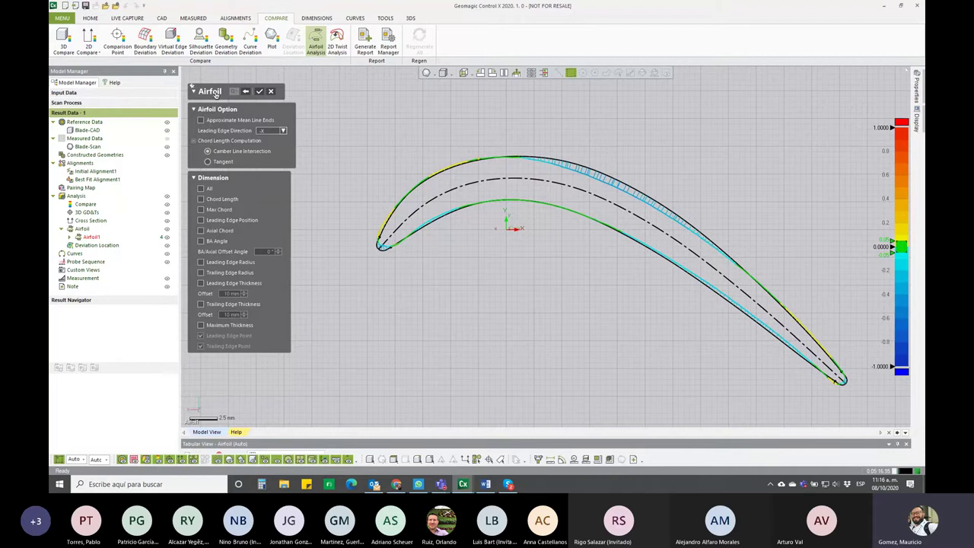
{"action": "key", "text": "F1"}
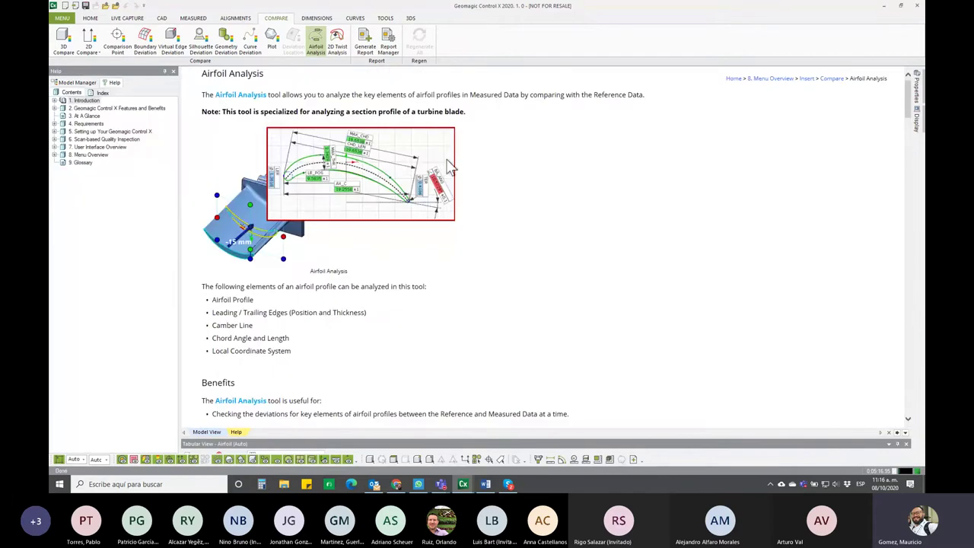
{"action": "left_click_drag", "start_coordinate": [912, 89], "coordinate": [900, 332]}
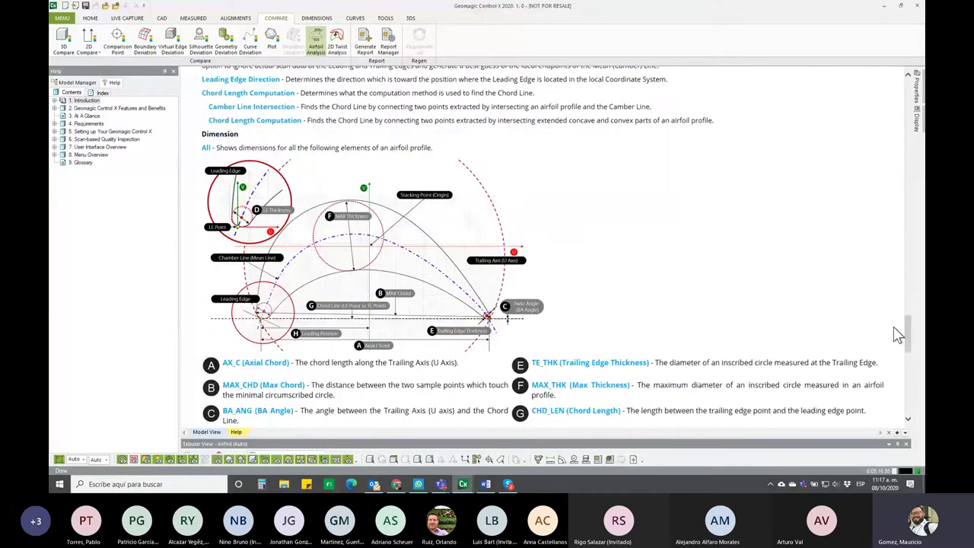
{"action": "scroll", "coordinate": [615, 277], "scroll_direction": "down", "scroll_amount": 2}
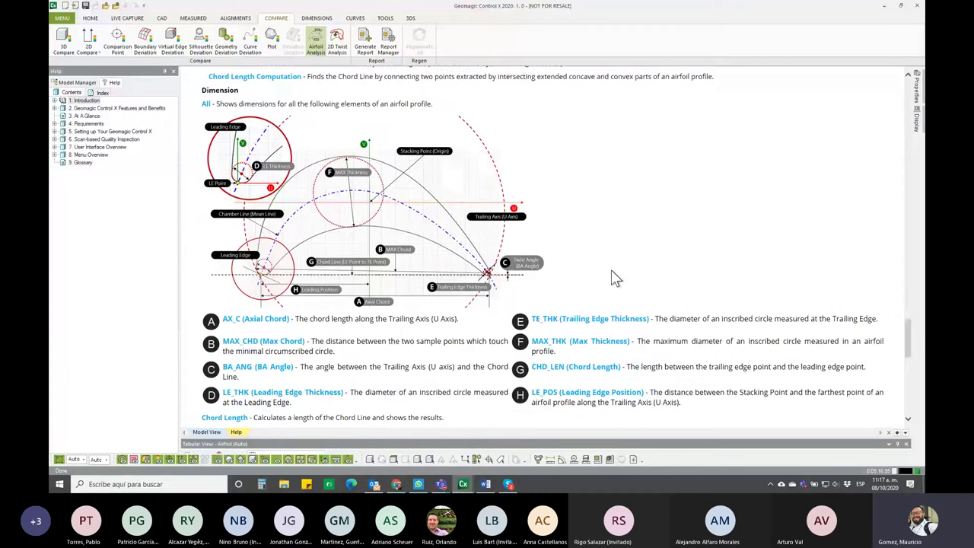
{"action": "scroll", "coordinate": [615, 277], "scroll_direction": "down", "scroll_amount": 1}
{"action": "left_click", "coordinate": [199, 433]}
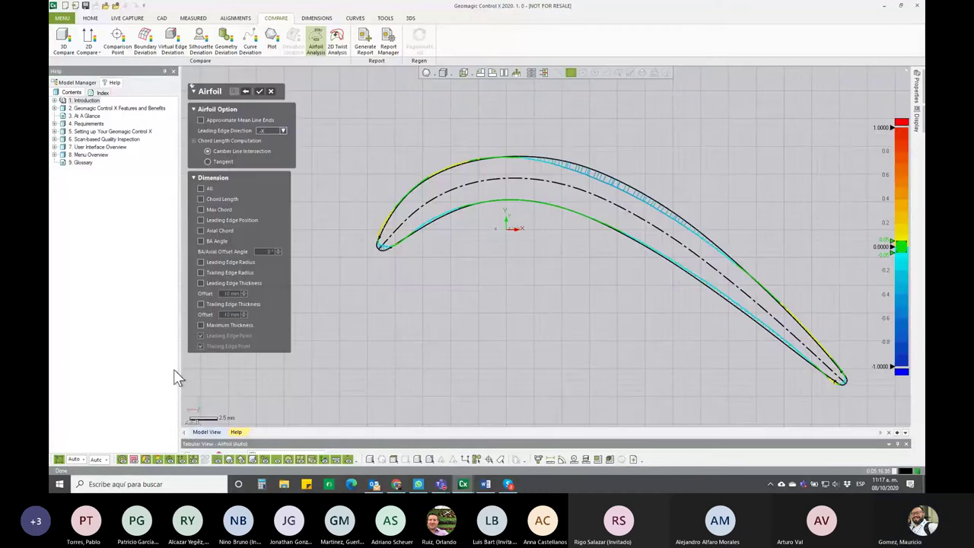
{"action": "left_click", "coordinate": [70, 84]}
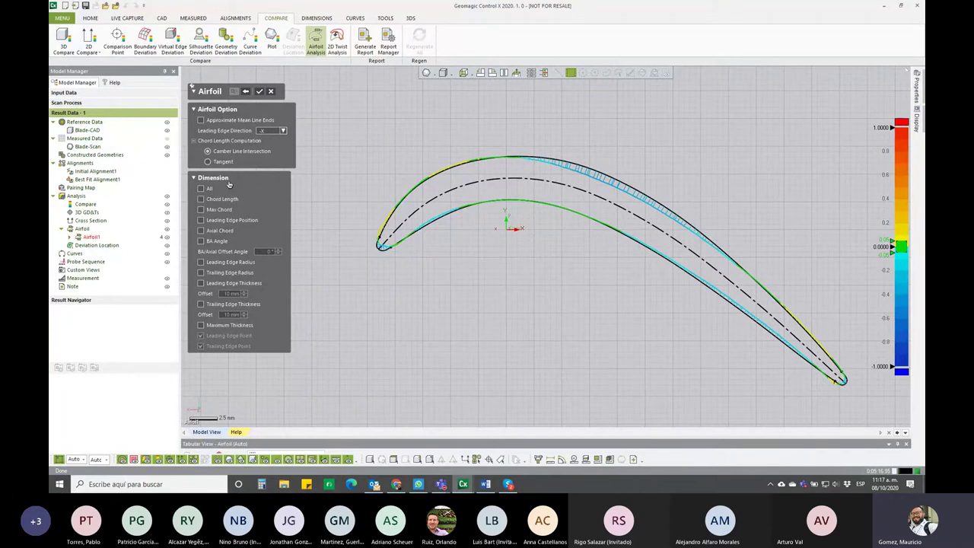
Turn on all airfoil dimensions and move the LER and LE_POS labels clear of the leading edge.
{"action": "left_click", "coordinate": [201, 189]}
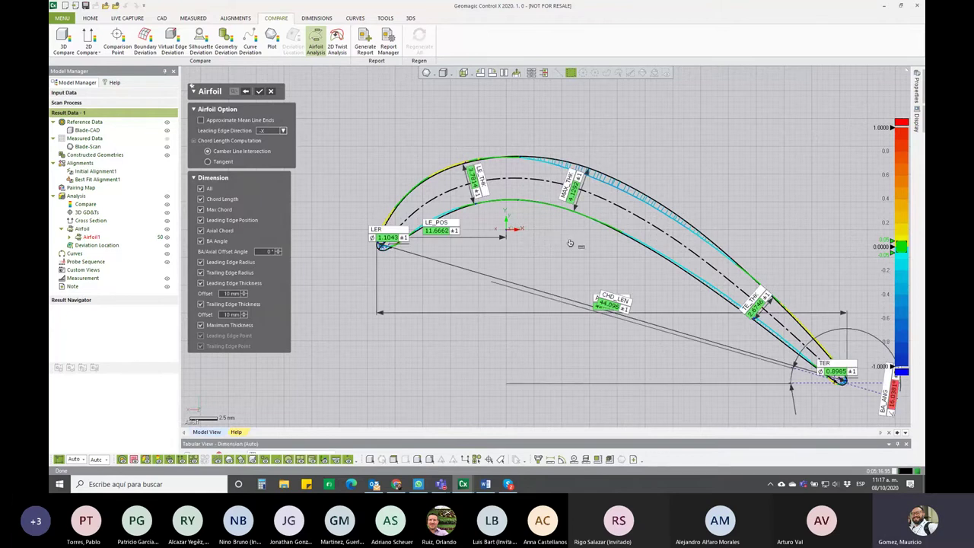
{"action": "scroll", "coordinate": [567, 247], "scroll_direction": "down", "scroll_amount": 1}
{"action": "scroll", "coordinate": [567, 249], "scroll_direction": "down", "scroll_amount": 1}
{"action": "middle_click_drag", "start_coordinate": [567, 250], "coordinate": [558, 241]}
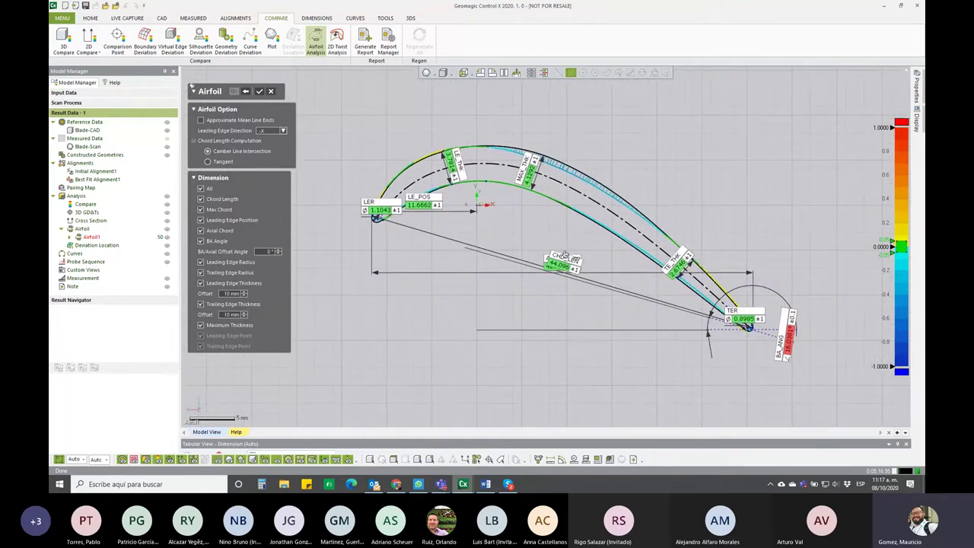
{"action": "left_click_drag", "start_coordinate": [378, 208], "coordinate": [336, 173]}
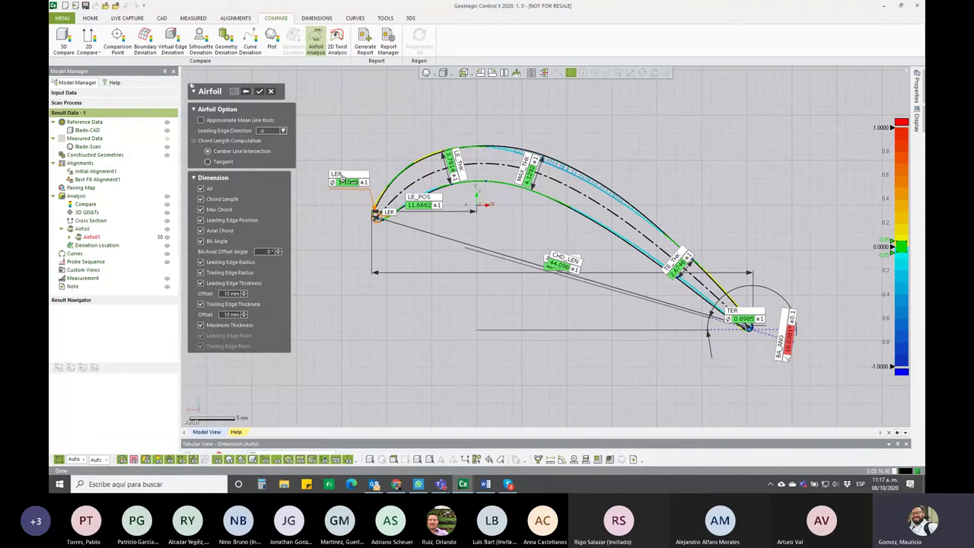
{"action": "left_click_drag", "start_coordinate": [433, 203], "coordinate": [406, 323]}
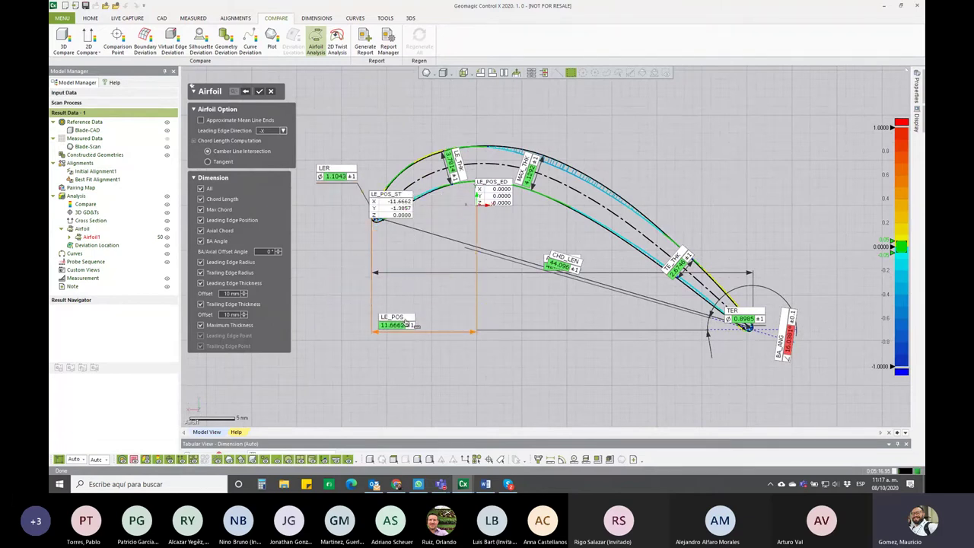
{"action": "left_click_drag", "start_coordinate": [409, 323], "coordinate": [418, 325]}
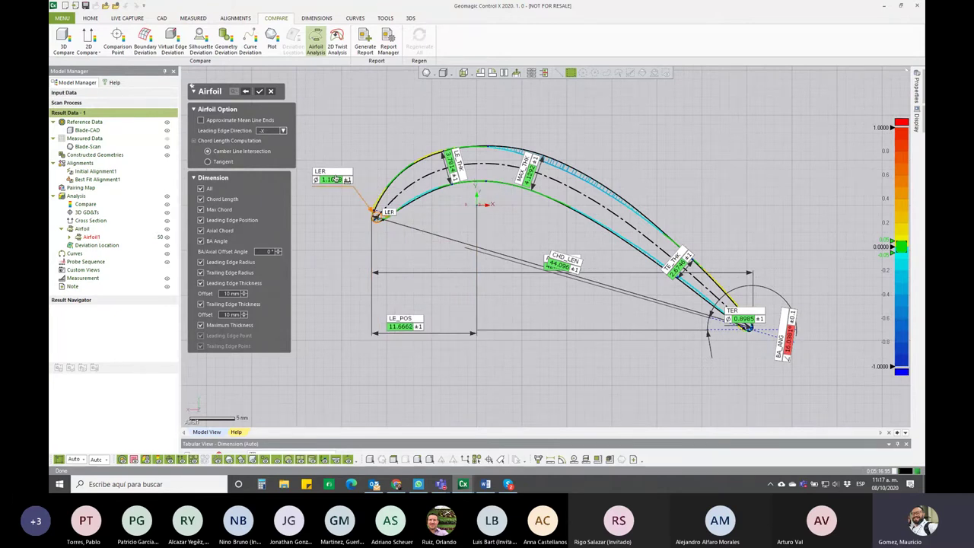
{"action": "left_click_drag", "start_coordinate": [336, 179], "coordinate": [318, 187]}
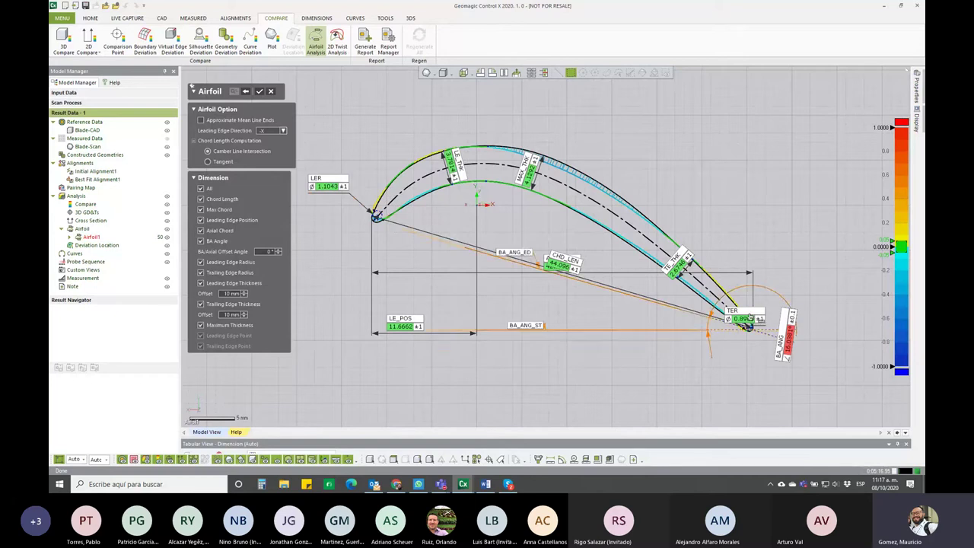
Spread the TER, CHD_LEN, MAX_CHD, LE_THK, MAX_THK and TE_THK labels apart, and place LE_POS above the blade.
{"action": "left_click_drag", "start_coordinate": [744, 319], "coordinate": [816, 272]}
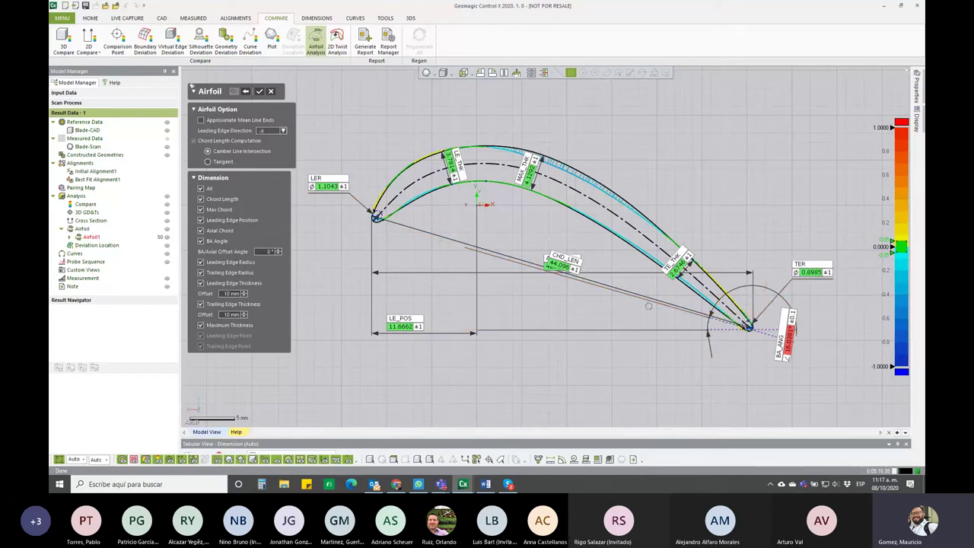
{"action": "left_click_drag", "start_coordinate": [562, 264], "coordinate": [527, 390]}
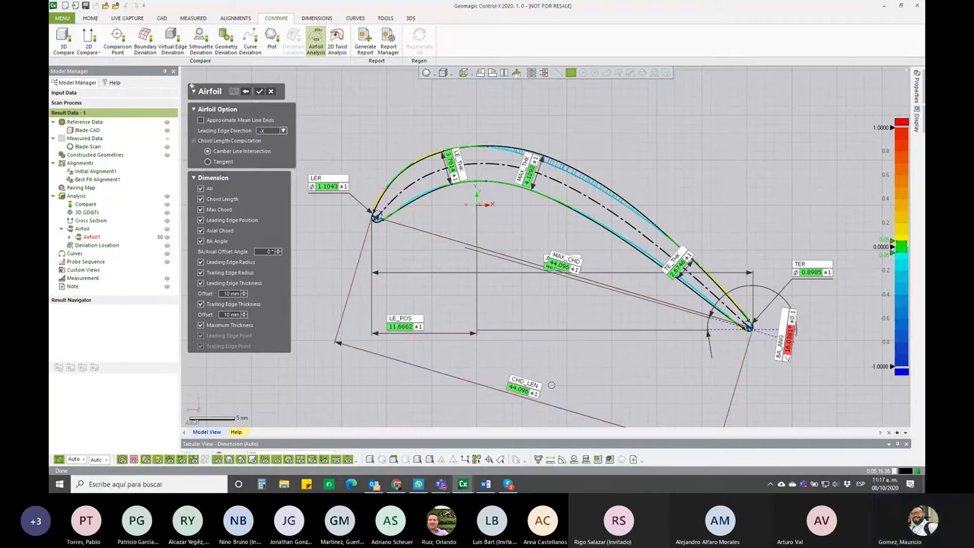
{"action": "left_click_drag", "start_coordinate": [569, 261], "coordinate": [557, 325]}
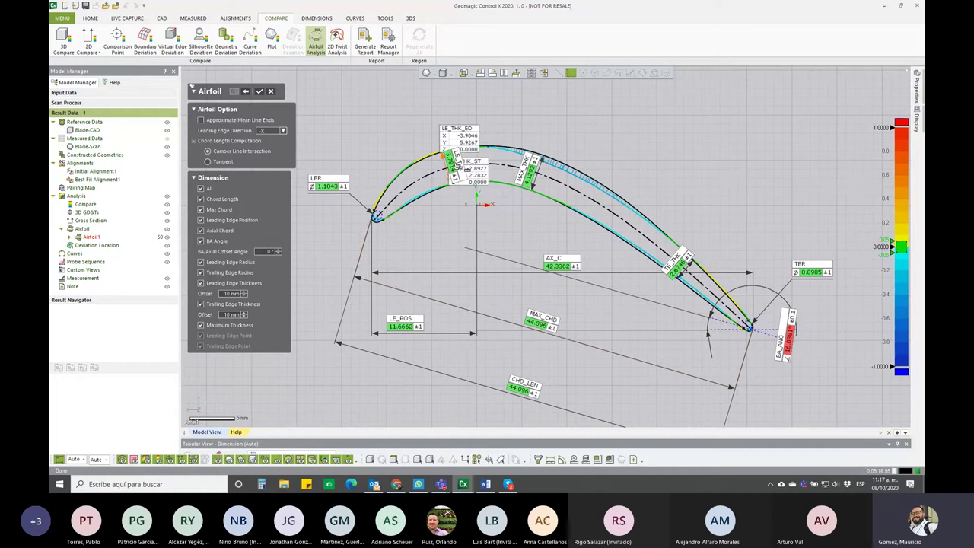
{"action": "left_click_drag", "start_coordinate": [455, 161], "coordinate": [503, 114]}
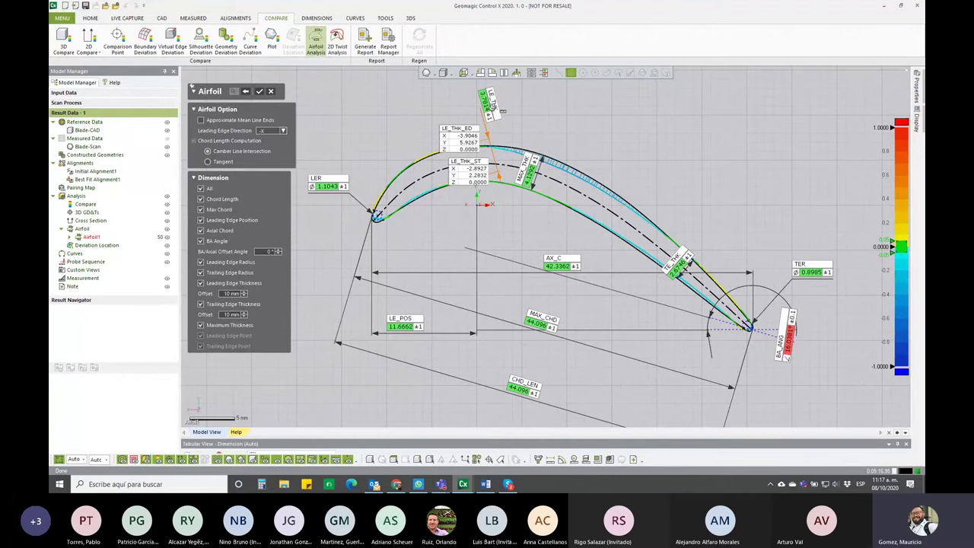
{"action": "left_click_drag", "start_coordinate": [502, 112], "coordinate": [504, 115]}
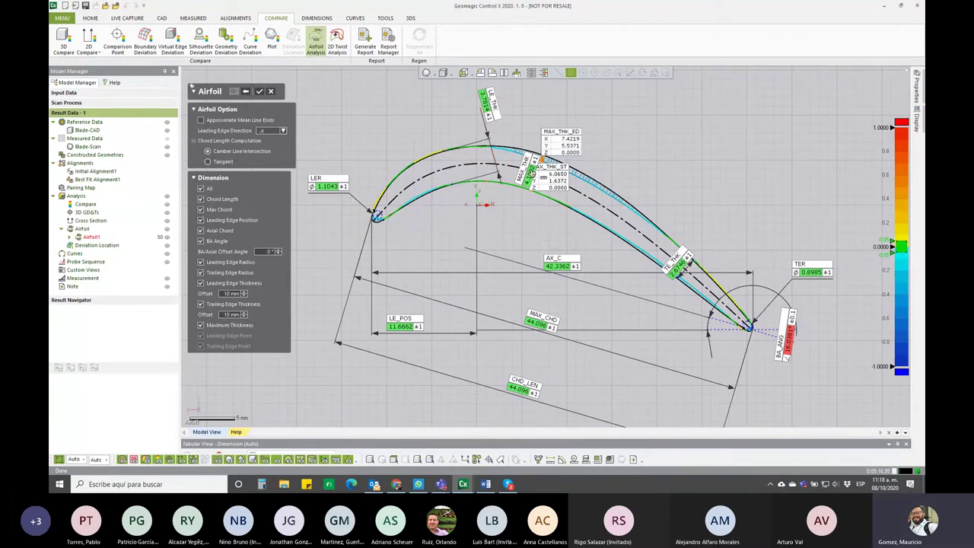
{"action": "mouse_move", "coordinate": [533, 169]}
{"action": "left_mouse_down"}
{"action": "mouse_move", "coordinate": [609, 158]}
{"action": "mouse_move", "coordinate": [644, 122]}
{"action": "left_mouse_up"}
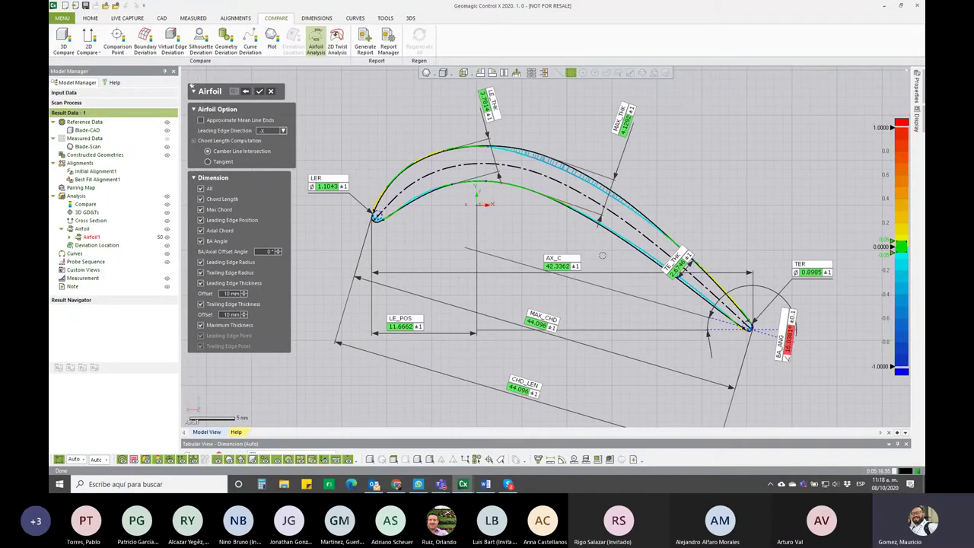
{"action": "mouse_move", "coordinate": [694, 270]}
{"action": "left_mouse_down"}
{"action": "mouse_move", "coordinate": [737, 193]}
{"action": "mouse_move", "coordinate": [707, 199]}
{"action": "left_mouse_up"}
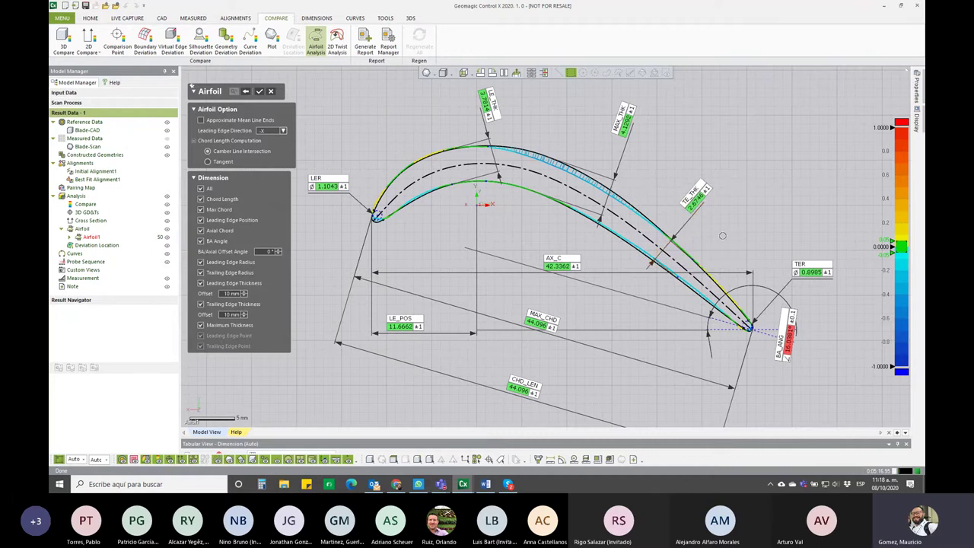
{"action": "left_click", "coordinate": [414, 319]}
{"action": "left_click_drag", "start_coordinate": [406, 325], "coordinate": [405, 111]}
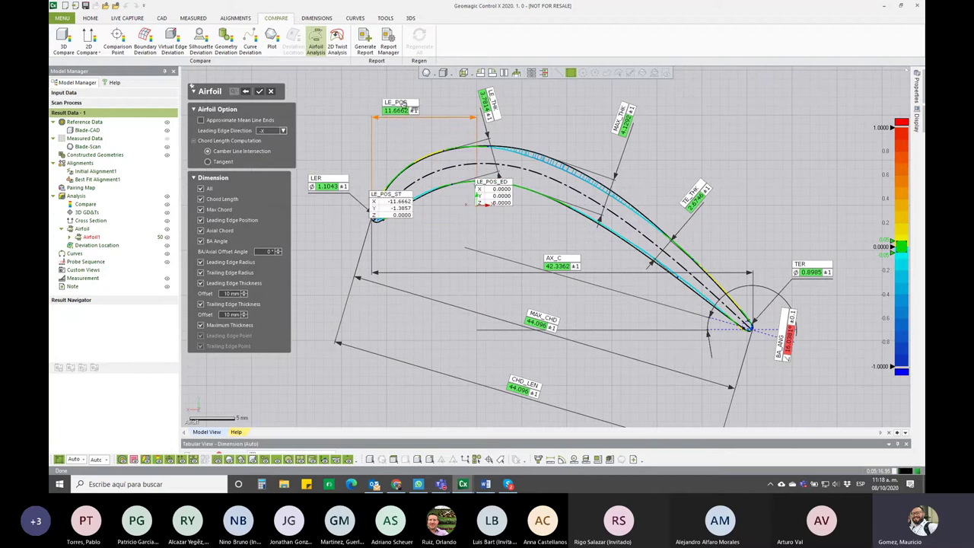
{"action": "left_click_drag", "start_coordinate": [404, 111], "coordinate": [401, 122]}
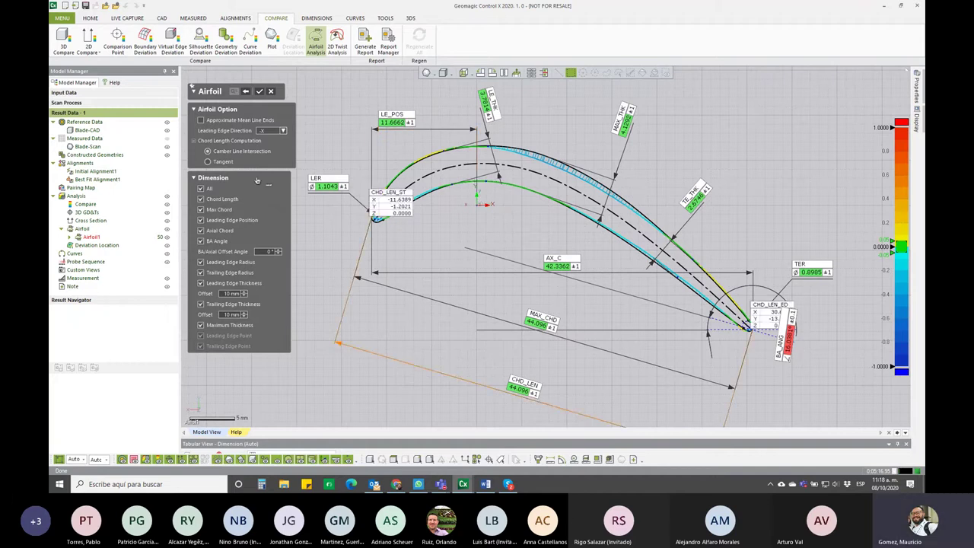
Clear all dimensions, then enable only chord length, LE/TE radius, LE/TE thickness and maximum thickness.
{"action": "left_click", "coordinate": [200, 189]}
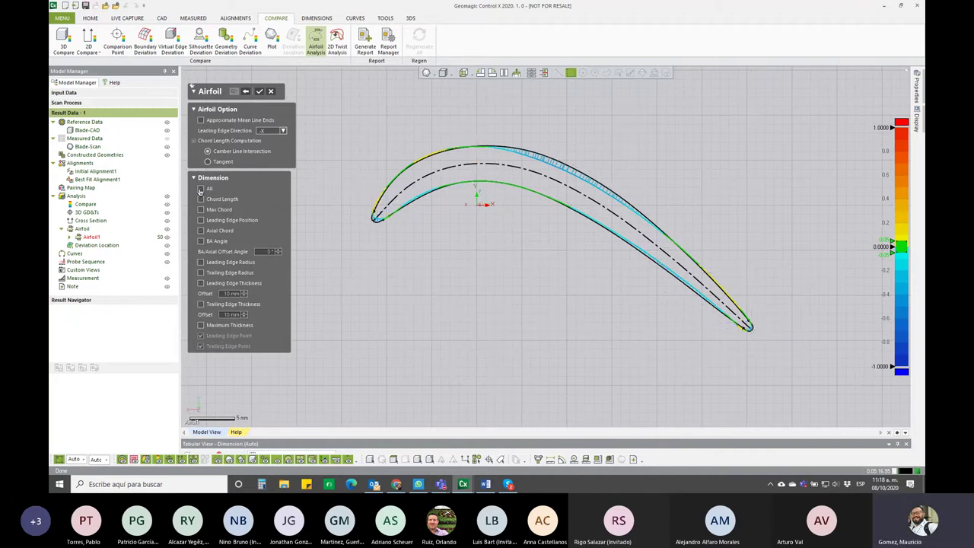
{"action": "left_click", "coordinate": [201, 199]}
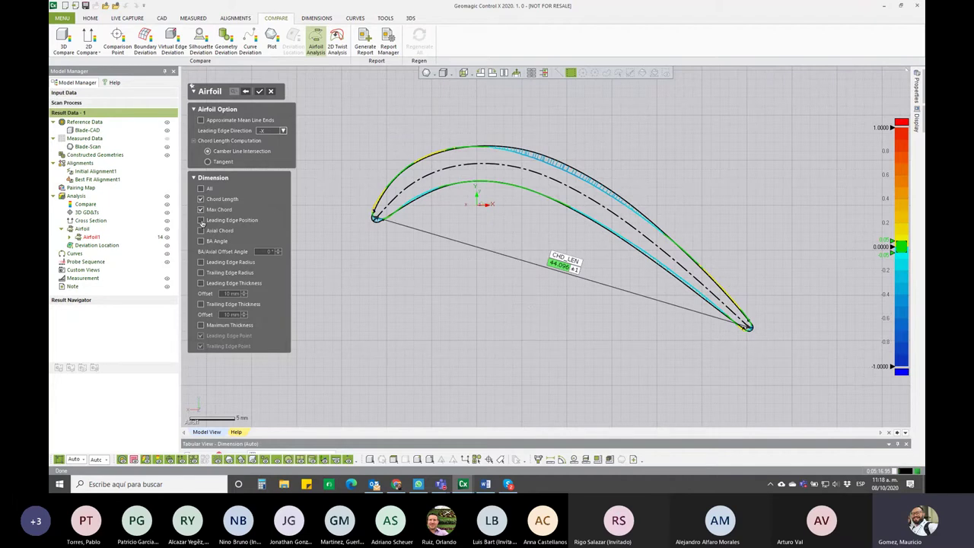
{"action": "left_click", "coordinate": [201, 221]}
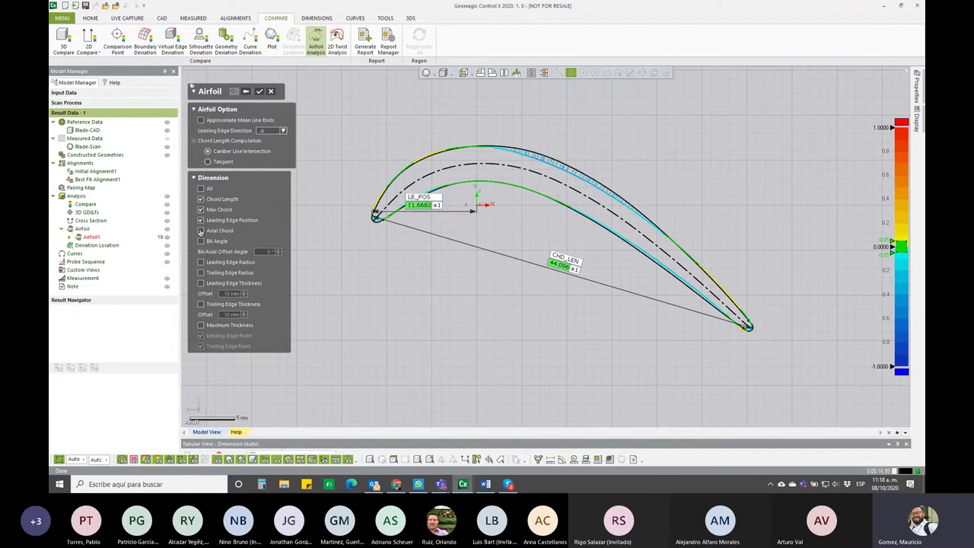
{"action": "left_click", "coordinate": [201, 221]}
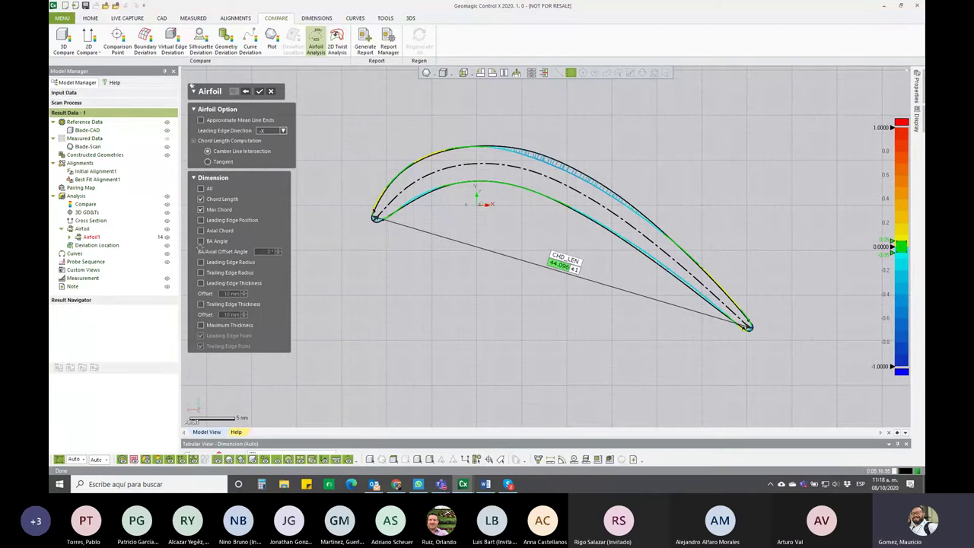
{"action": "left_click", "coordinate": [201, 263]}
{"action": "left_click", "coordinate": [201, 273]}
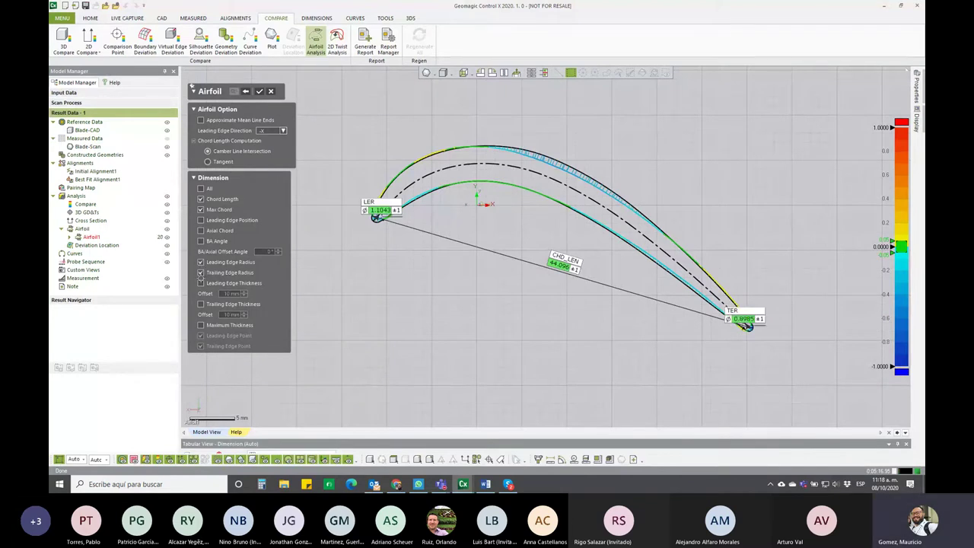
{"action": "left_click", "coordinate": [201, 283]}
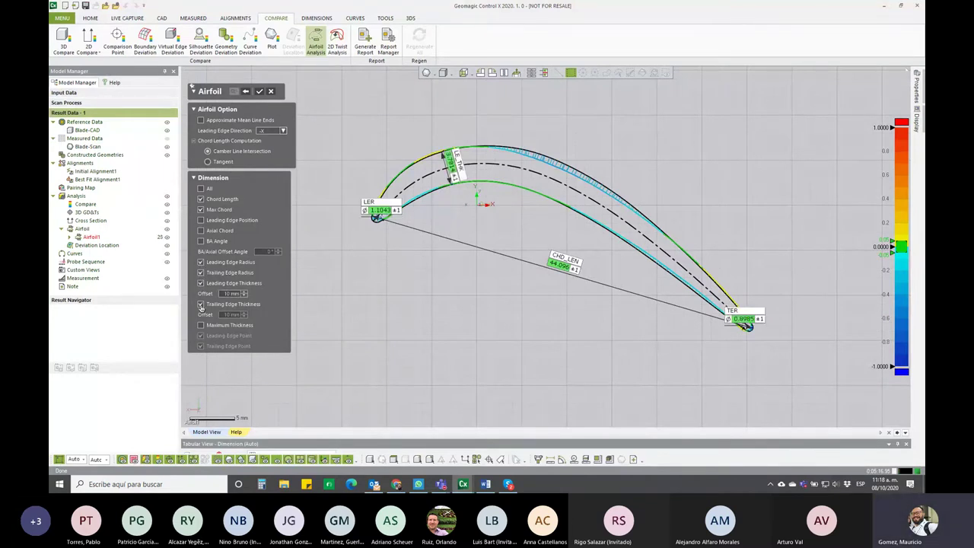
{"action": "left_click", "coordinate": [201, 304]}
{"action": "left_click", "coordinate": [201, 326]}
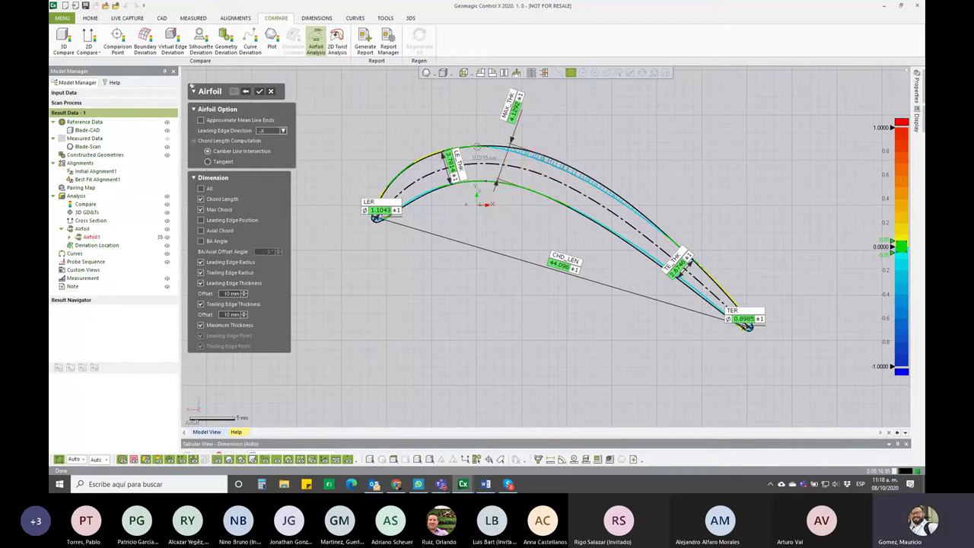
Reposition the LE_THK, LER, CHD_LEN, TE_THK and TER labels, and place MAX_CHD below CHD_LEN.
{"action": "mouse_move", "coordinate": [452, 164]}
{"action": "left_mouse_down"}
{"action": "mouse_move", "coordinate": [450, 98]}
{"action": "mouse_move", "coordinate": [422, 106]}
{"action": "left_mouse_up"}
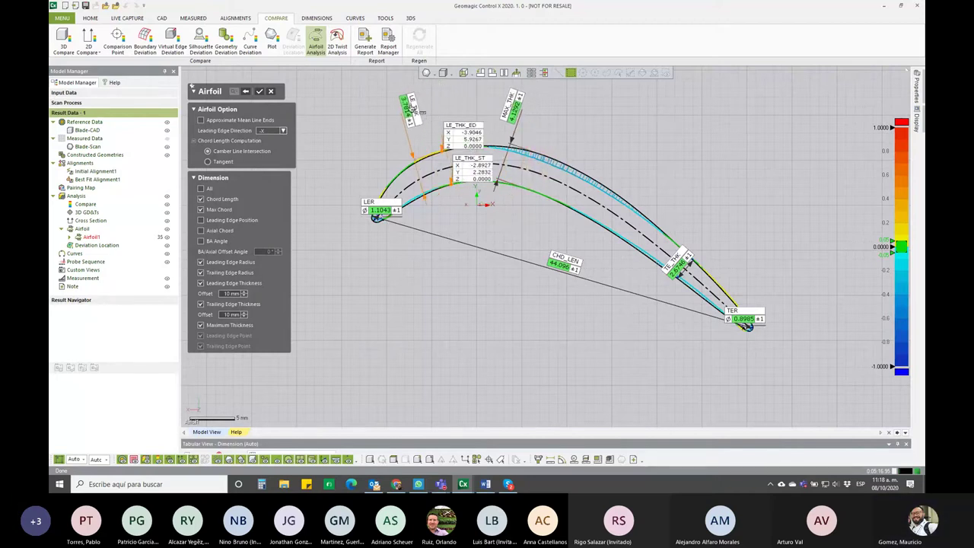
{"action": "left_click_drag", "start_coordinate": [379, 210], "coordinate": [335, 248]}
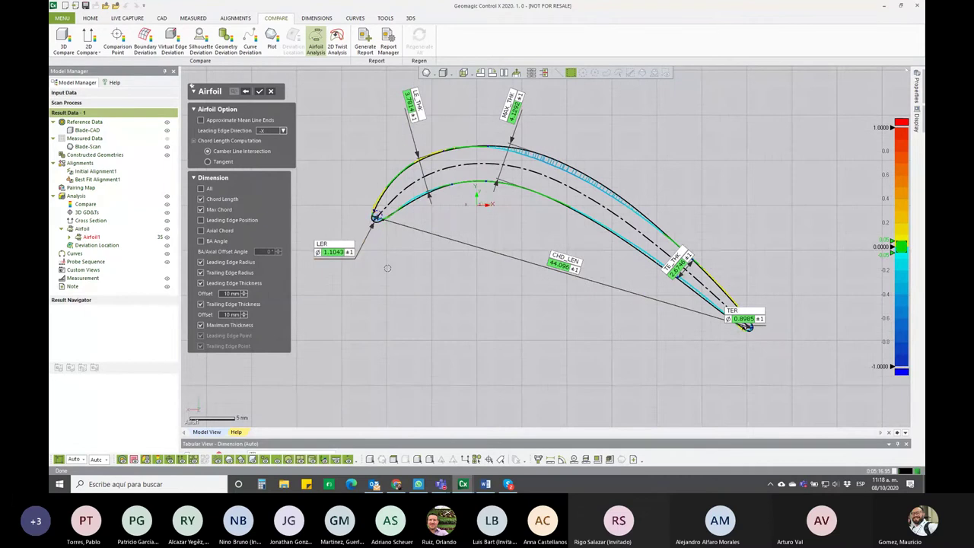
{"action": "left_click_drag", "start_coordinate": [563, 263], "coordinate": [557, 320]}
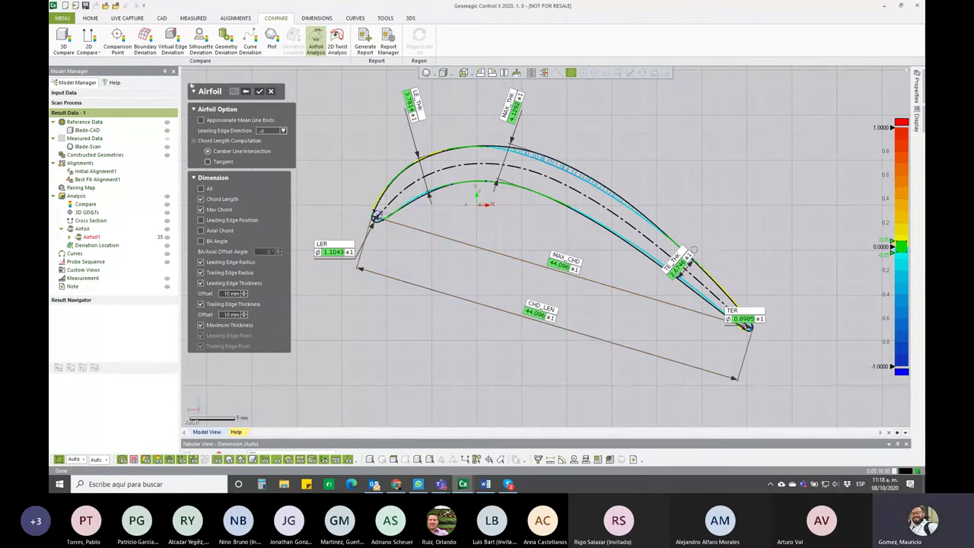
{"action": "left_click_drag", "start_coordinate": [680, 261], "coordinate": [708, 200]}
{"action": "left_click_drag", "start_coordinate": [744, 311], "coordinate": [812, 297]}
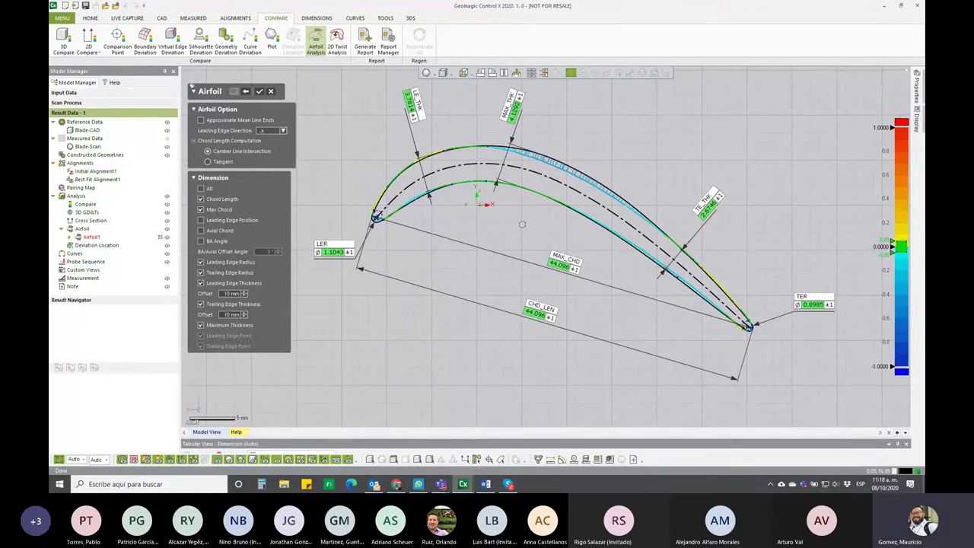
{"action": "scroll", "coordinate": [522, 225], "scroll_direction": "down", "scroll_amount": 1}
{"action": "middle_click_drag", "start_coordinate": [522, 227], "coordinate": [525, 243]}
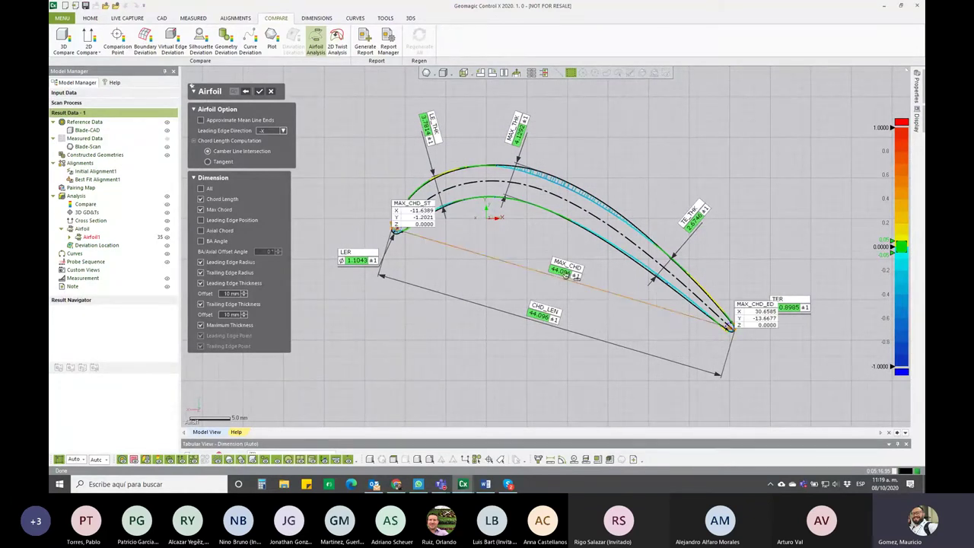
{"action": "left_click_drag", "start_coordinate": [567, 272], "coordinate": [533, 351]}
{"action": "left_click", "coordinate": [408, 349]}
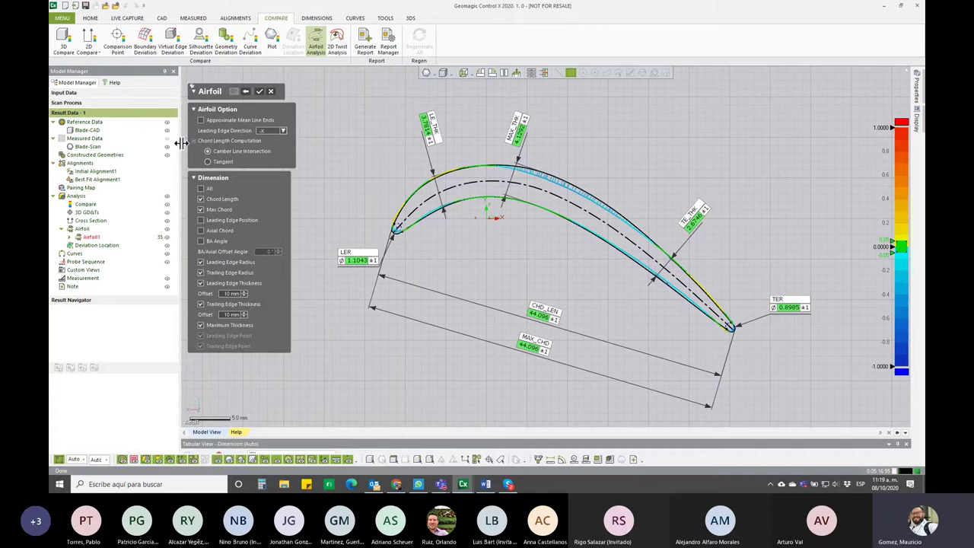
Apply Airfoil1 and expand it in Model Manager to list LEP, TEP, CHD_LEN, MAX_CHD and the other dimensions.
{"action": "left_click", "coordinate": [259, 91]}
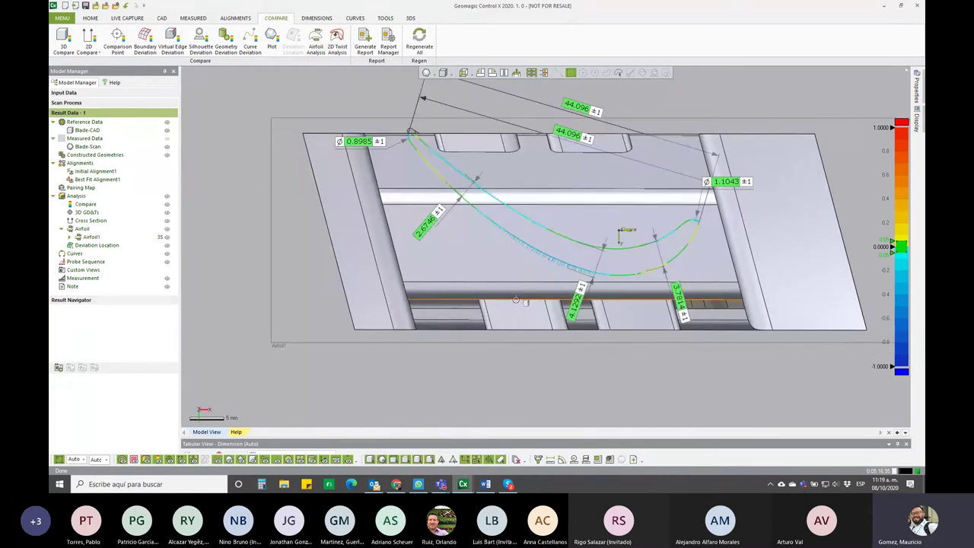
{"action": "mouse_move", "coordinate": [457, 261]}
{"action": "right_mouse_down"}
{"action": "mouse_move", "coordinate": [569, 191]}
{"action": "mouse_move", "coordinate": [604, 150]}
{"action": "mouse_move", "coordinate": [473, 140]}
{"action": "right_mouse_up"}
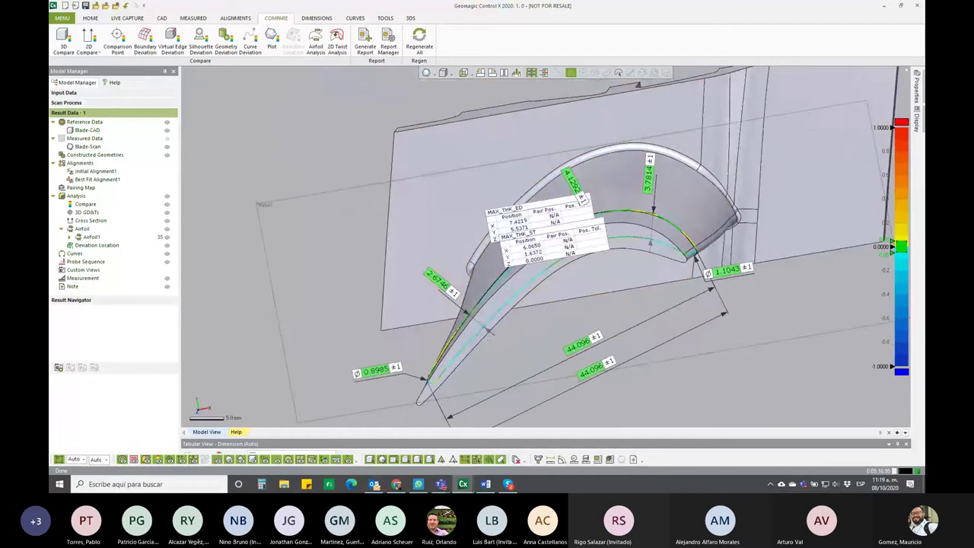
{"action": "right_click_drag", "start_coordinate": [491, 330], "coordinate": [656, 194]}
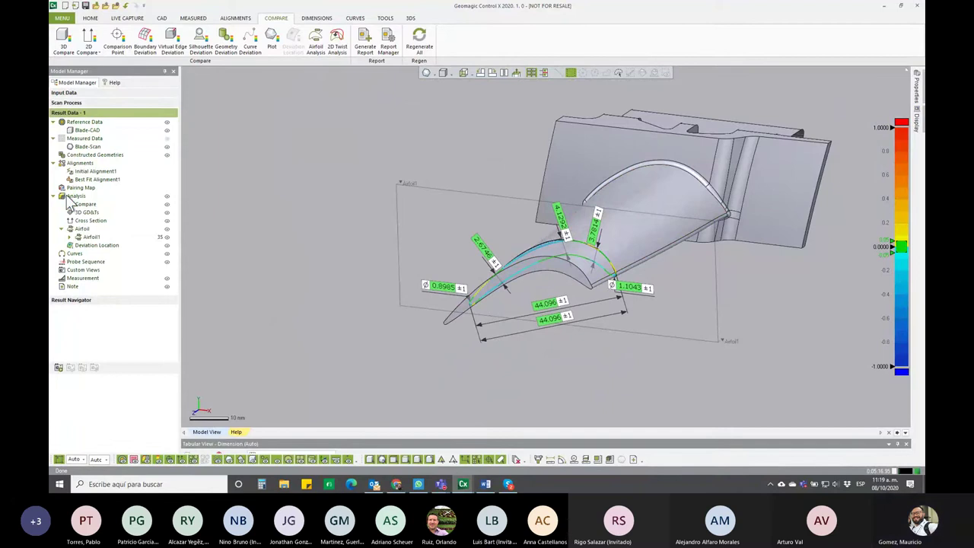
{"action": "left_click", "coordinate": [69, 237]}
{"action": "mouse_move", "coordinate": [174, 217]}
{"action": "left_mouse_down"}
{"action": "mouse_move", "coordinate": [173, 319]}
{"action": "mouse_move", "coordinate": [191, 249]}
{"action": "left_mouse_up"}
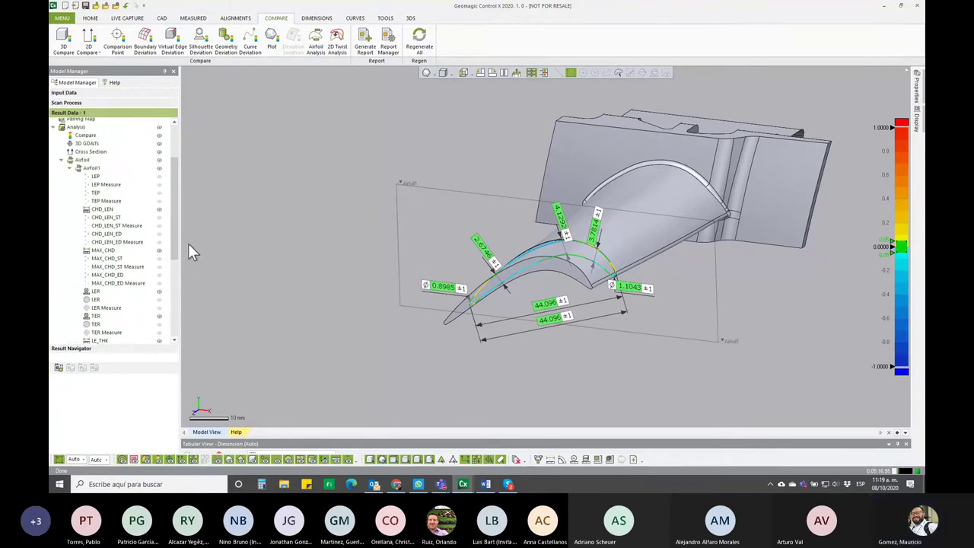
Show the Airfoil1 dimension table, where CHD_LEN measures 43.9949 against reference 44.096, all passing.
{"action": "mouse_move", "coordinate": [352, 437]}
{"action": "left_mouse_down"}
{"action": "mouse_move", "coordinate": [355, 343]}
{"action": "mouse_move", "coordinate": [337, 341]}
{"action": "mouse_move", "coordinate": [375, 284]}
{"action": "mouse_move", "coordinate": [377, 291]}
{"action": "left_mouse_up"}
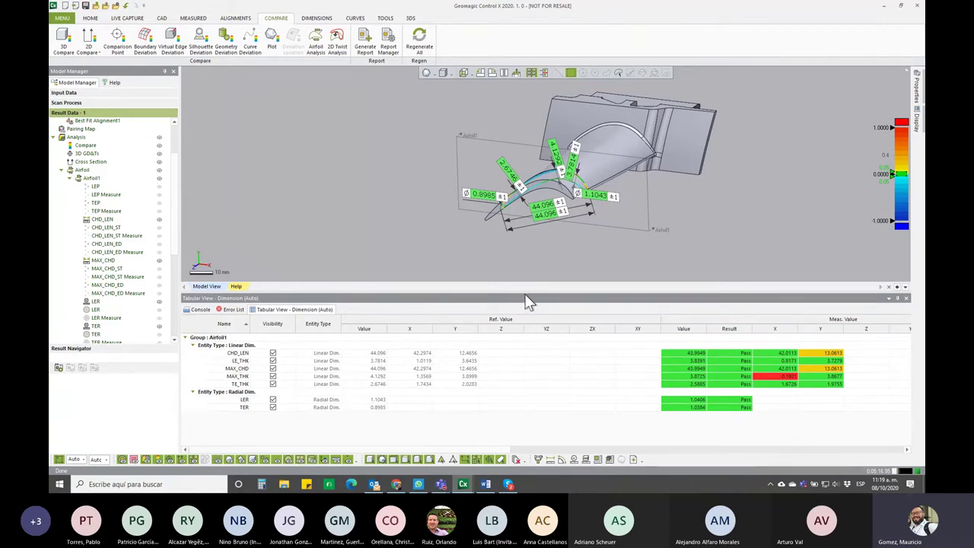
{"action": "mouse_move", "coordinate": [515, 449]}
{"action": "left_mouse_down"}
{"action": "mouse_move", "coordinate": [827, 454]}
{"action": "mouse_move", "coordinate": [485, 449]}
{"action": "left_mouse_up"}
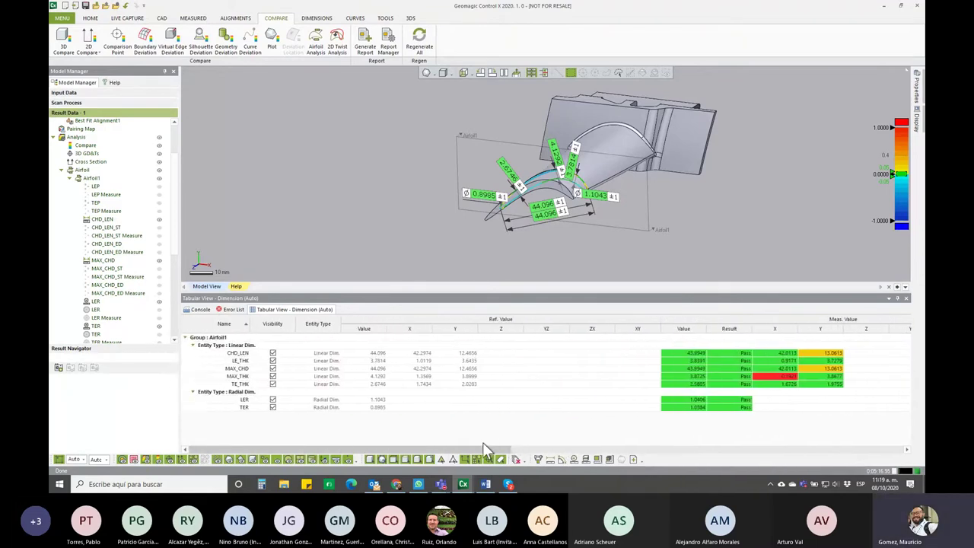
{"action": "left_click_drag", "start_coordinate": [452, 292], "coordinate": [449, 338]}
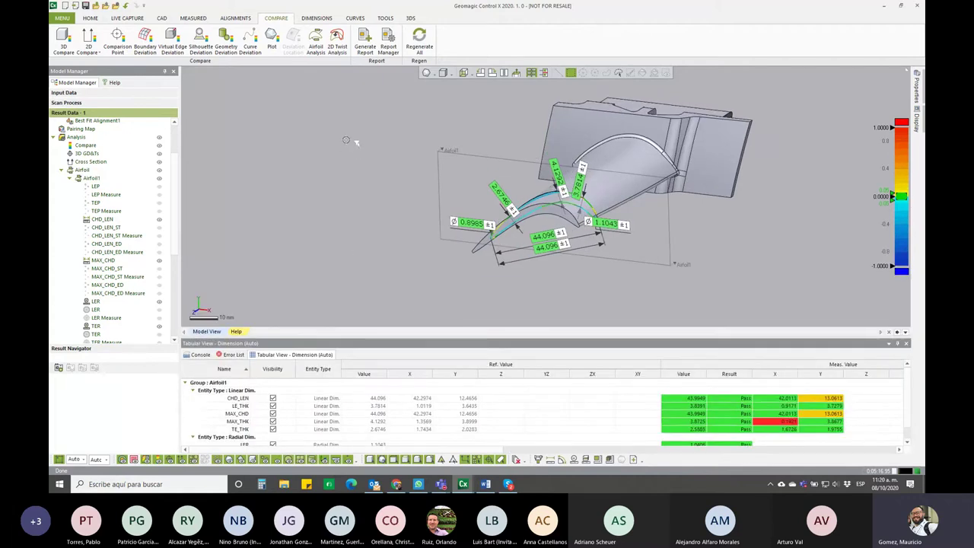
{"action": "middle_click_drag", "start_coordinate": [455, 159], "coordinate": [414, 155]}
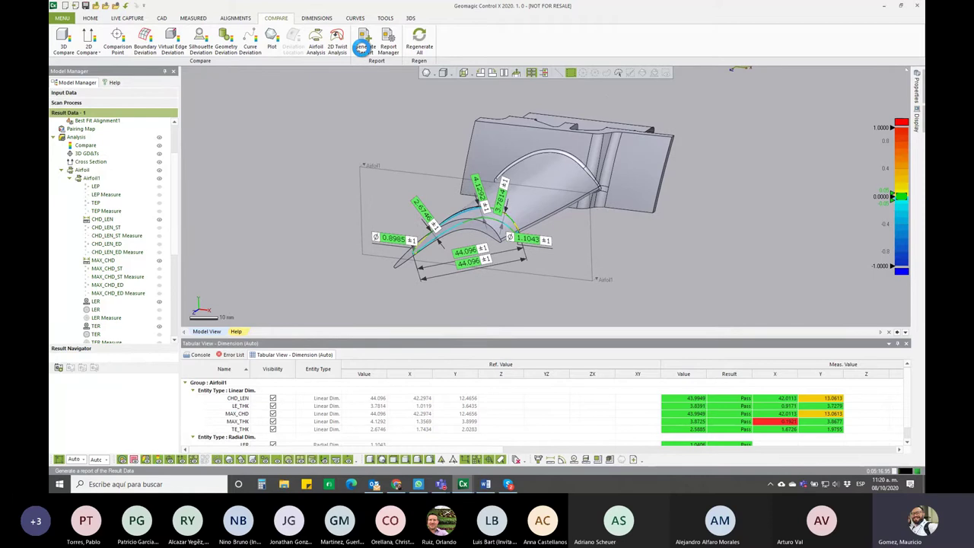
Start a new report using the Letter_Landscape template.
{"action": "left_click", "coordinate": [365, 57]}
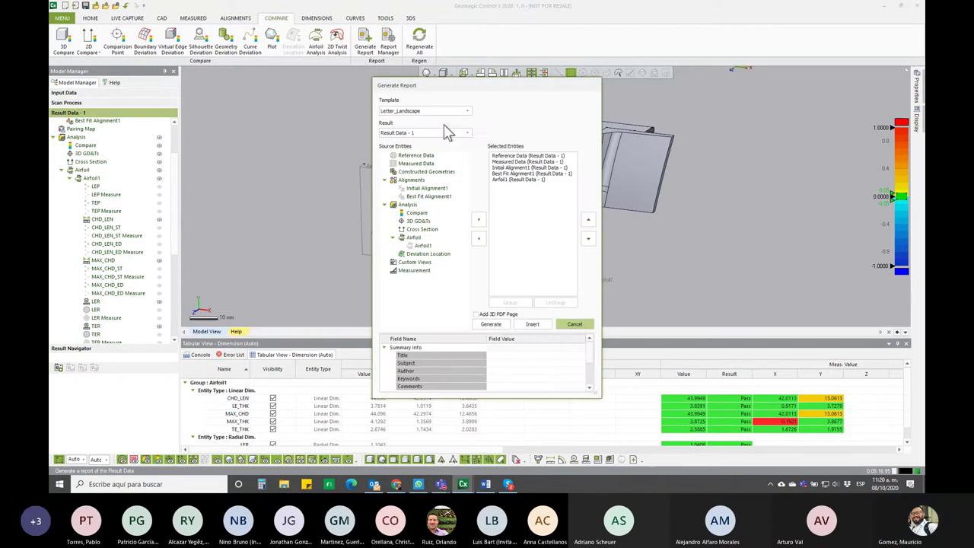
{"action": "left_click", "coordinate": [454, 114]}
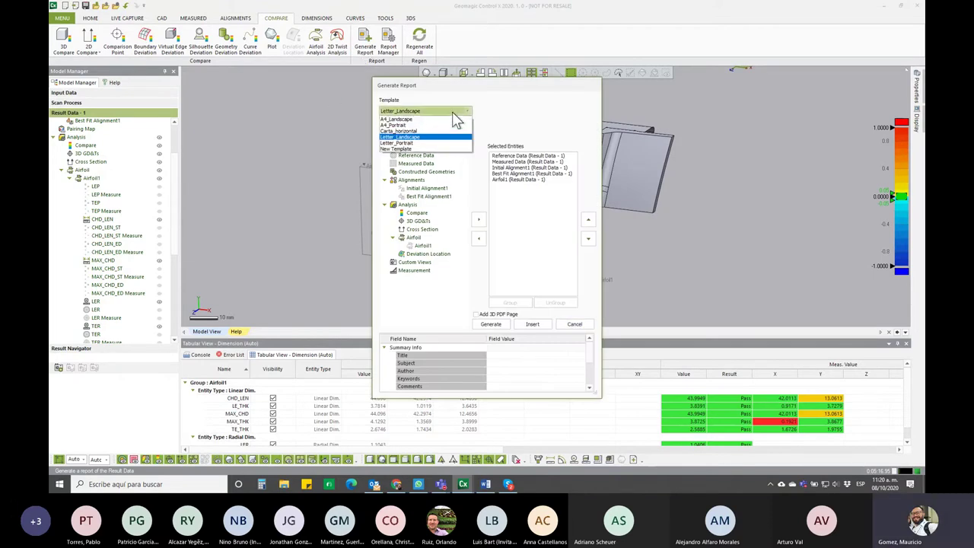
{"action": "left_click", "coordinate": [447, 143]}
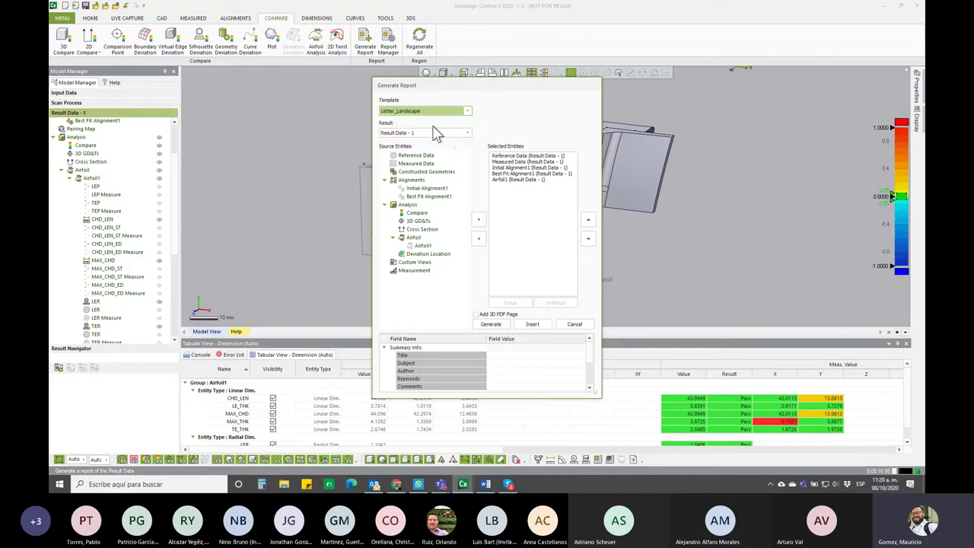
Remove Initial Alignment1 and Best Fit Alignment1 from the report's selected entities.
{"action": "left_click", "coordinate": [524, 156]}
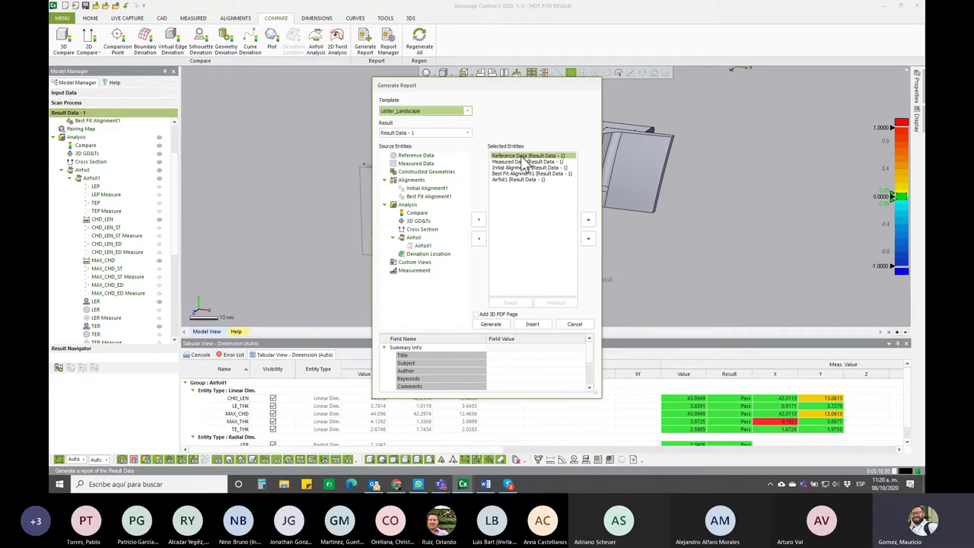
{"action": "left_click", "coordinate": [522, 162]}
{"action": "left_click", "coordinate": [525, 168]}
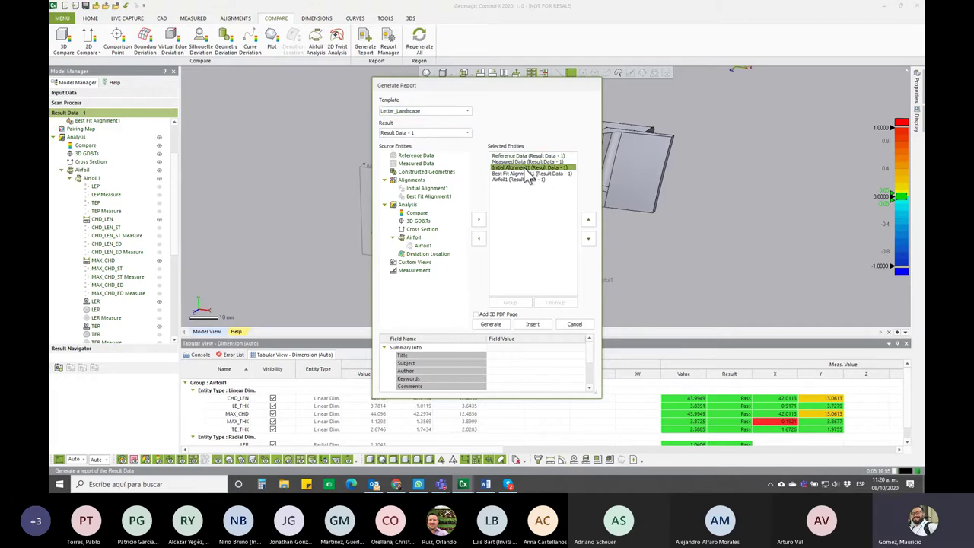
{"action": "left_click", "coordinate": [525, 173], "text": "shift"}
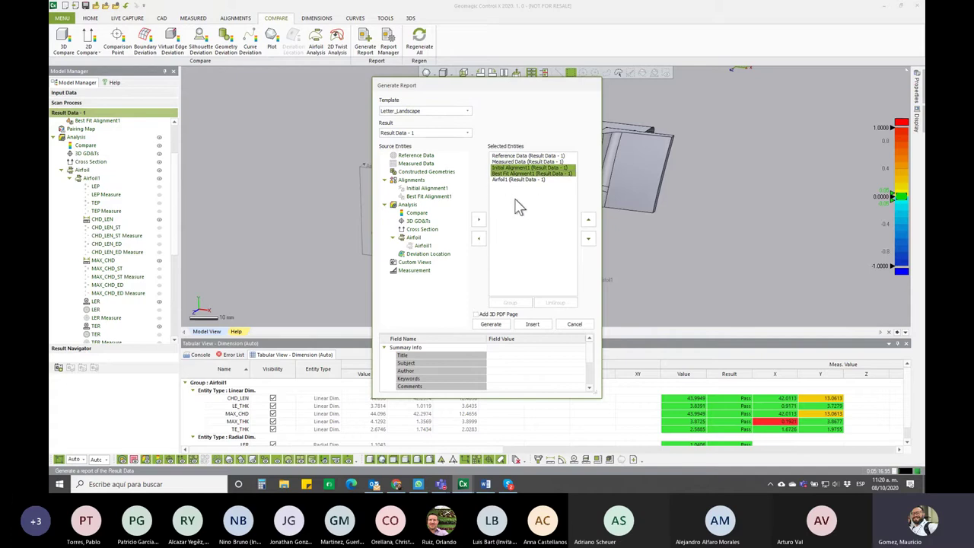
{"action": "left_click", "coordinate": [481, 240]}
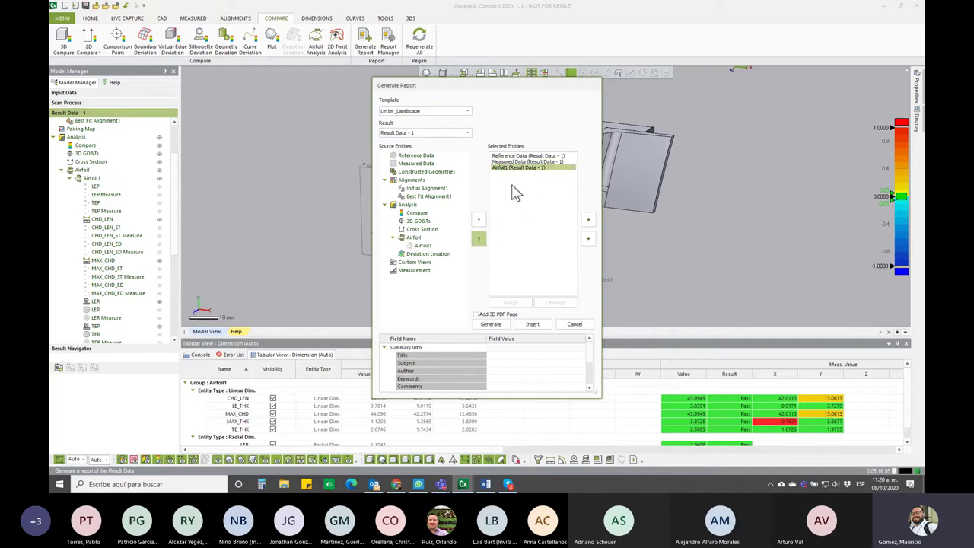
{"action": "left_click", "coordinate": [531, 156]}
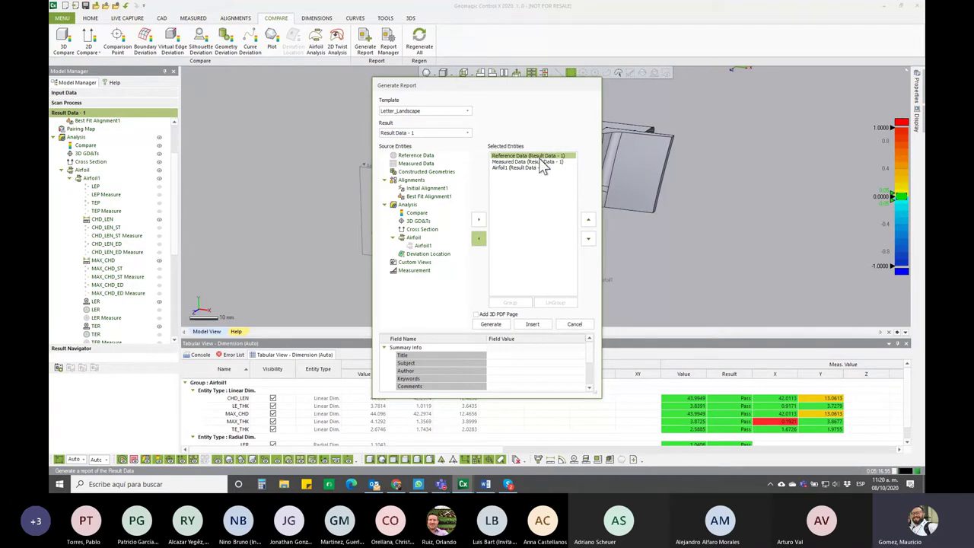
{"action": "left_click", "coordinate": [537, 168]}
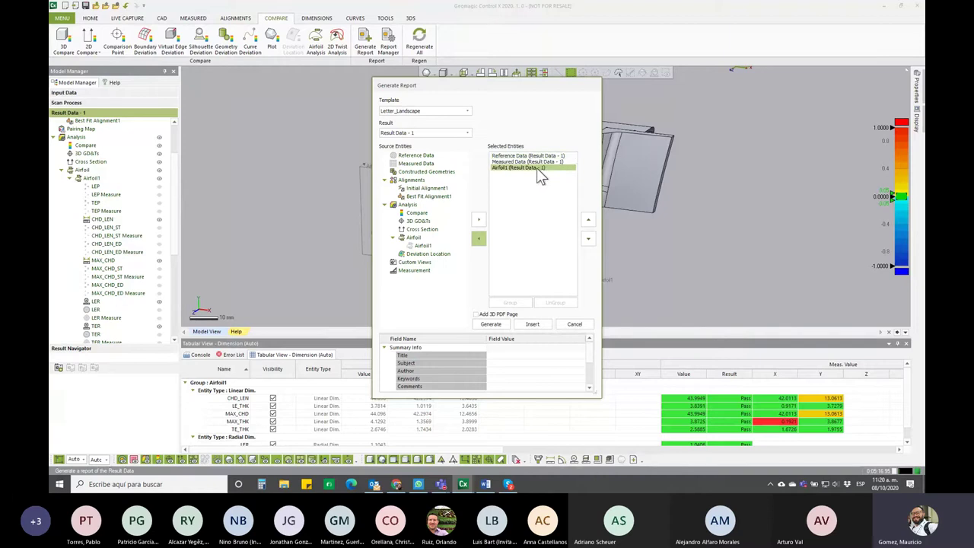
{"action": "left_click", "coordinate": [534, 194]}
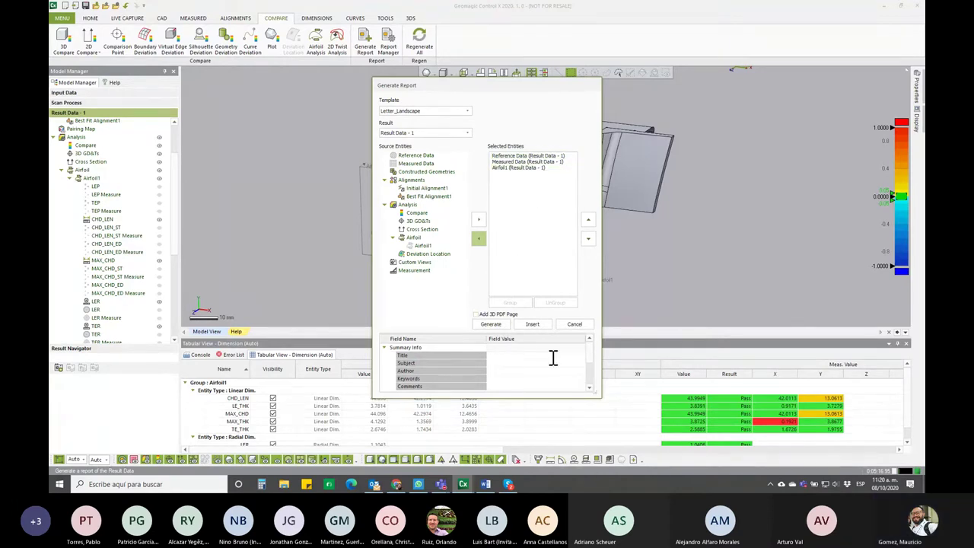
Enter product Alabe, part Alabe 68.1, number 88-00, department Metrologia and the inspector's name, then generate.
{"action": "mouse_move", "coordinate": [592, 359]}
{"action": "left_mouse_down"}
{"action": "mouse_move", "coordinate": [593, 387]}
{"action": "mouse_move", "coordinate": [590, 356]}
{"action": "left_mouse_up"}
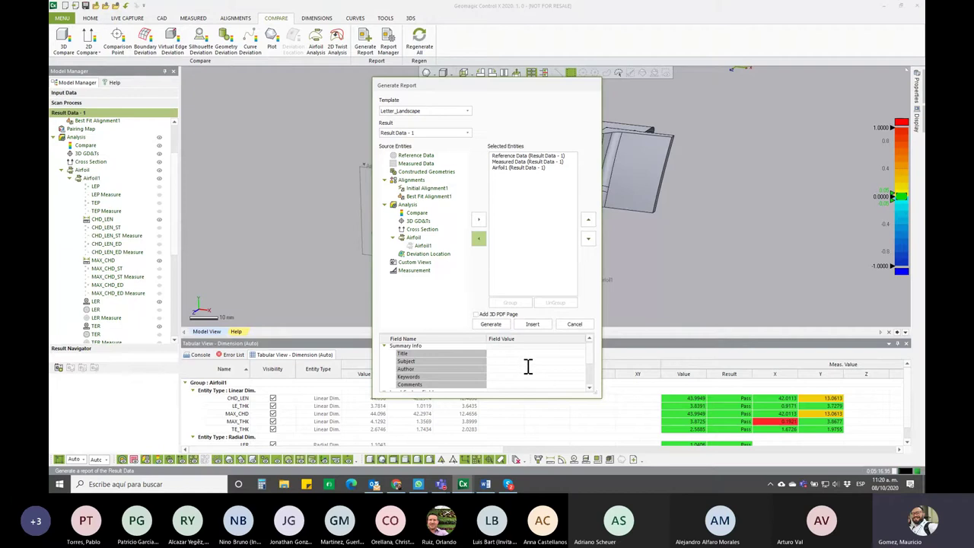
{"action": "left_click_drag", "start_coordinate": [591, 355], "coordinate": [591, 373]}
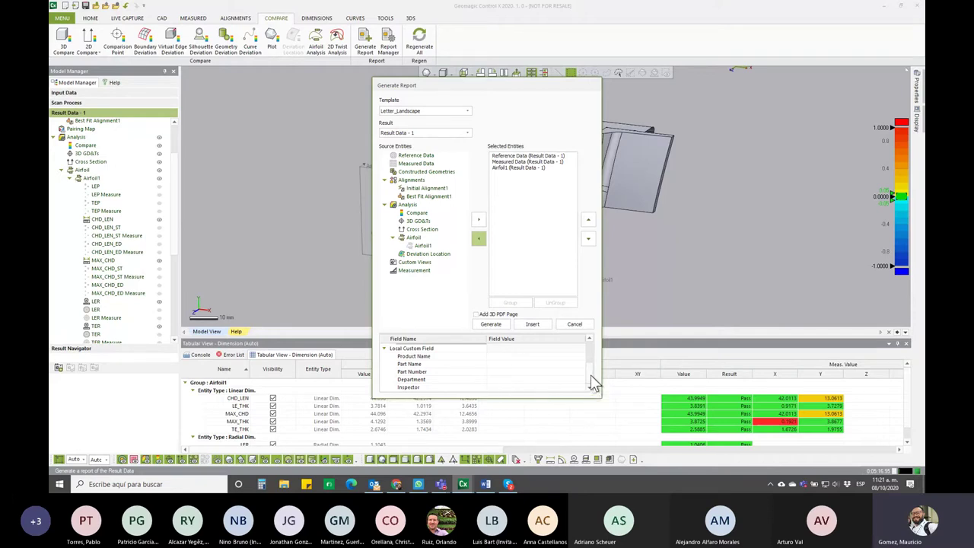
{"action": "left_click", "coordinate": [503, 356]}
{"action": "type", "text": "Ai"}
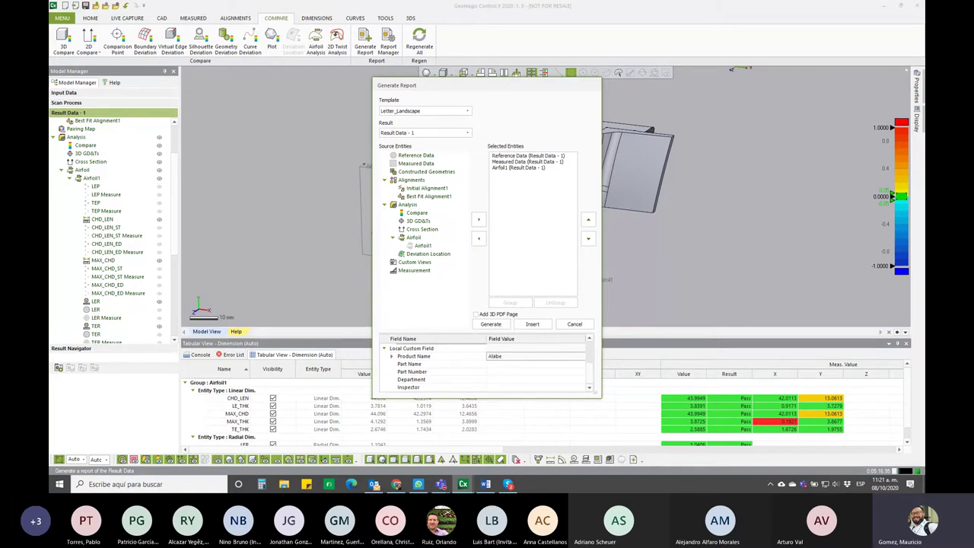
{"action": "left_click", "coordinate": [498, 365]}
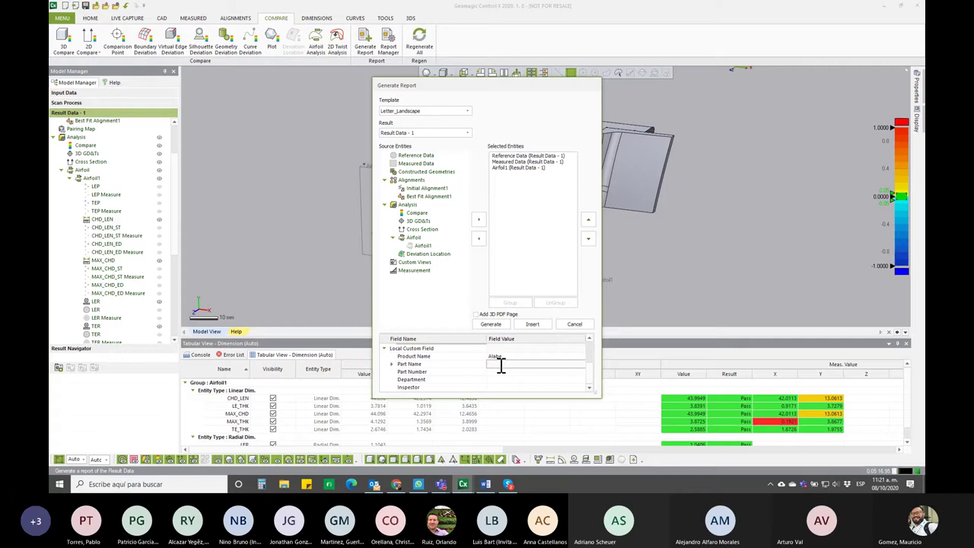
{"action": "type", "text": "Alabe"}
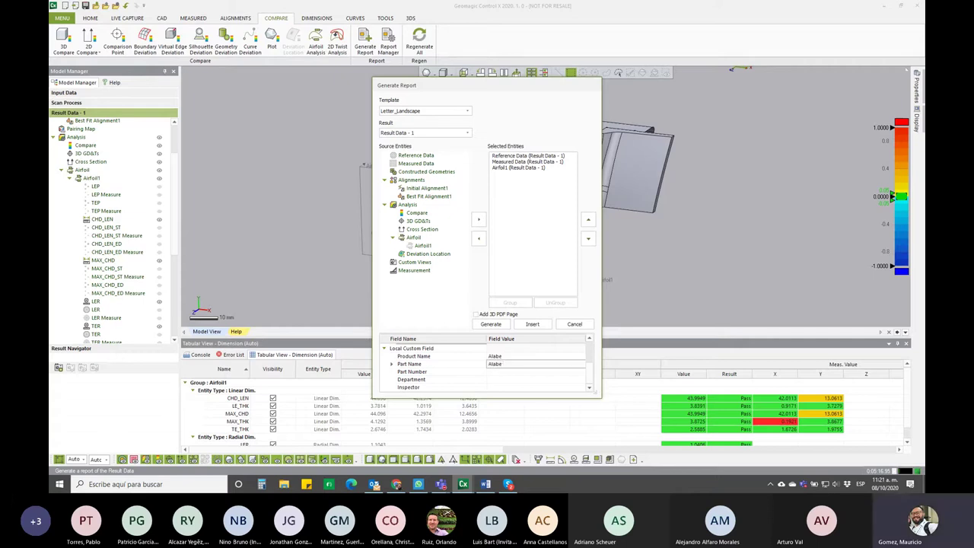
{"action": "type", "text": " 08.1"}
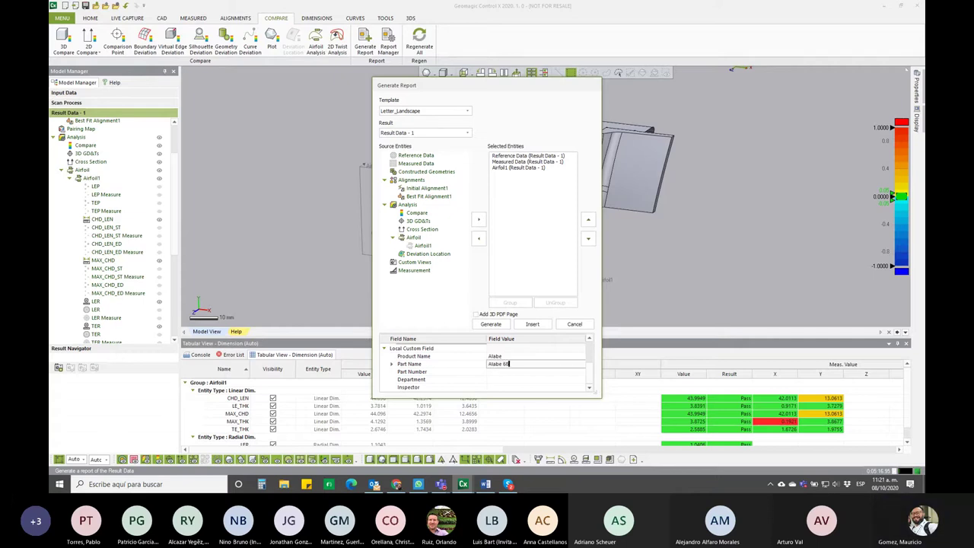
{"action": "left_click", "coordinate": [505, 372]}
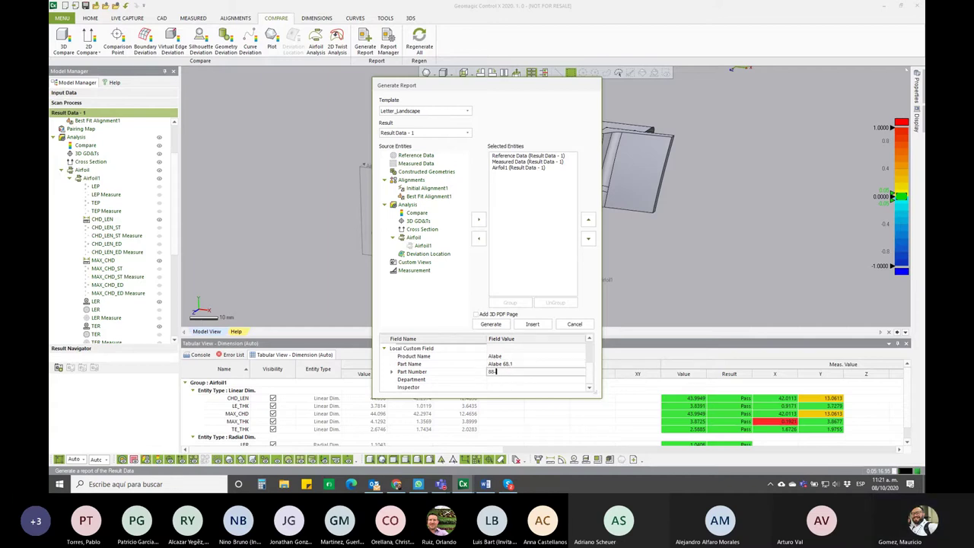
{"action": "type", "text": "88-00"}
{"action": "left_click", "coordinate": [507, 381]}
{"action": "type", "text": "Metrologia"}
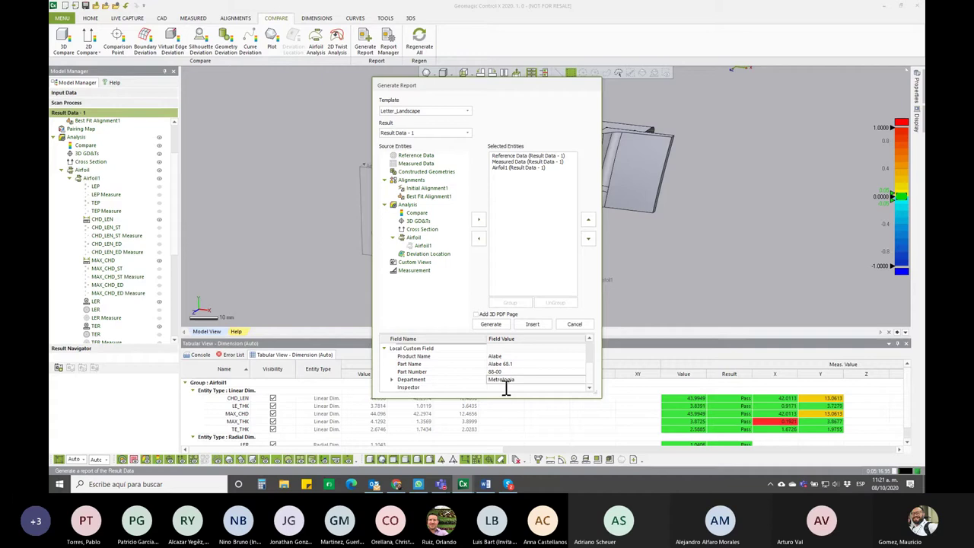
{"action": "left_click", "coordinate": [506, 387]}
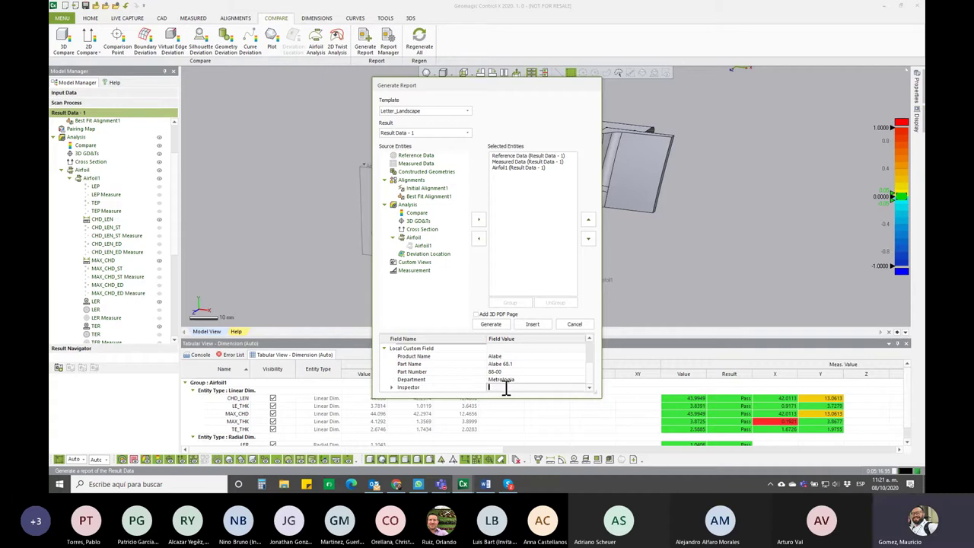
{"action": "type", "text": "Mauricio Gómez"}
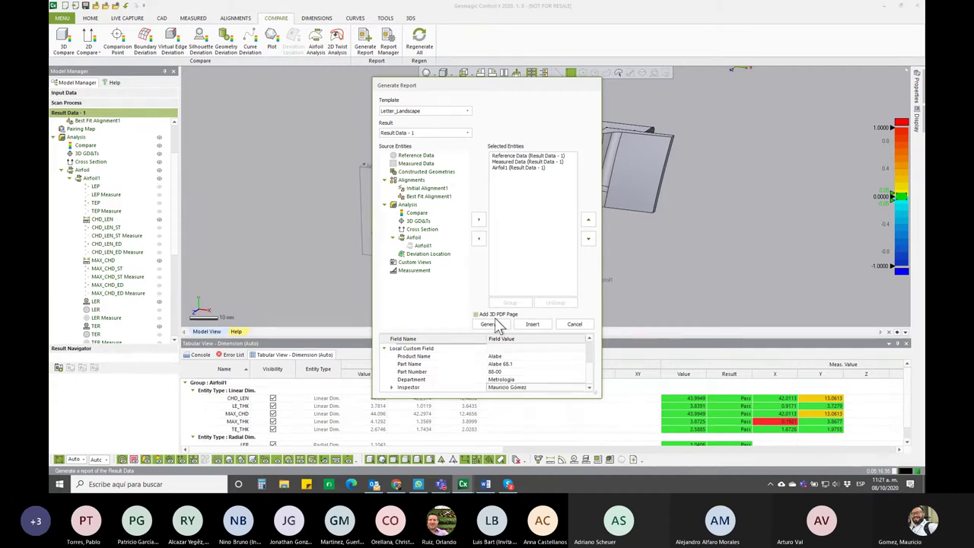
{"action": "left_click", "coordinate": [492, 324]}
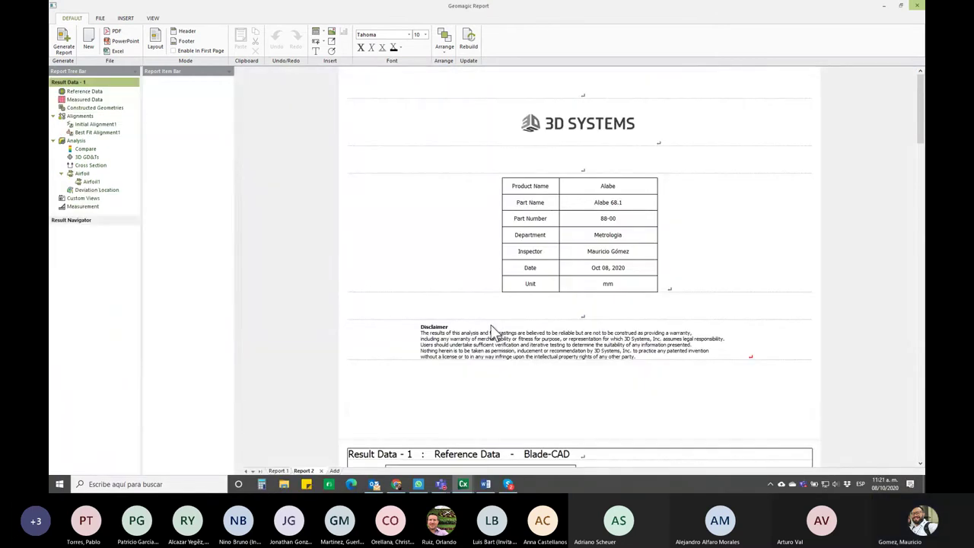
Scroll from the cover information table past the Blade-CAD images to the Blade-Scan result page.
{"action": "scroll", "coordinate": [395, 226], "scroll_direction": "down", "scroll_amount": 1}
{"action": "scroll", "coordinate": [395, 226], "scroll_direction": "down", "scroll_amount": 2}
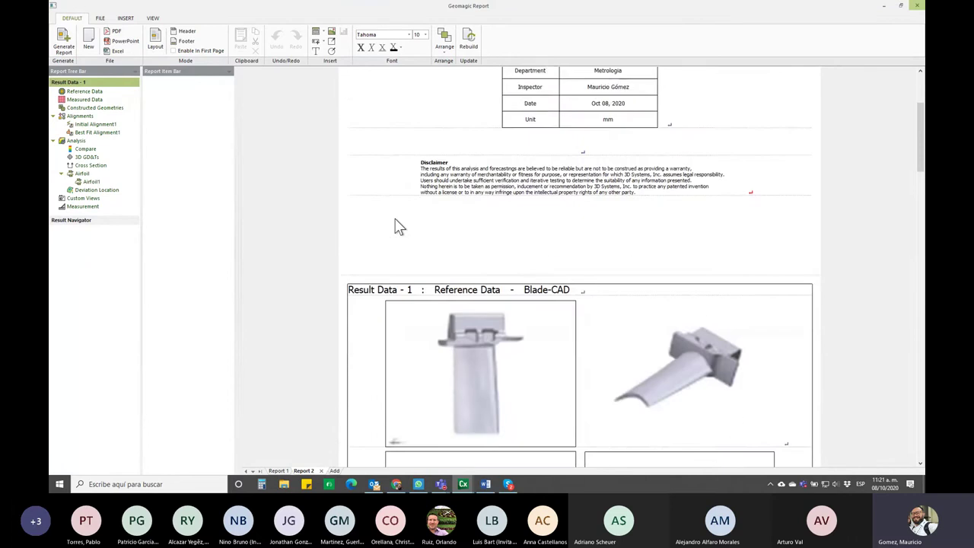
{"action": "scroll", "coordinate": [395, 226], "scroll_direction": "down", "scroll_amount": 2}
{"action": "scroll", "coordinate": [395, 226], "scroll_direction": "down", "scroll_amount": 2}
{"action": "scroll", "coordinate": [384, 221], "scroll_direction": "up", "scroll_amount": 6}
{"action": "scroll", "coordinate": [383, 221], "scroll_direction": "up", "scroll_amount": 1}
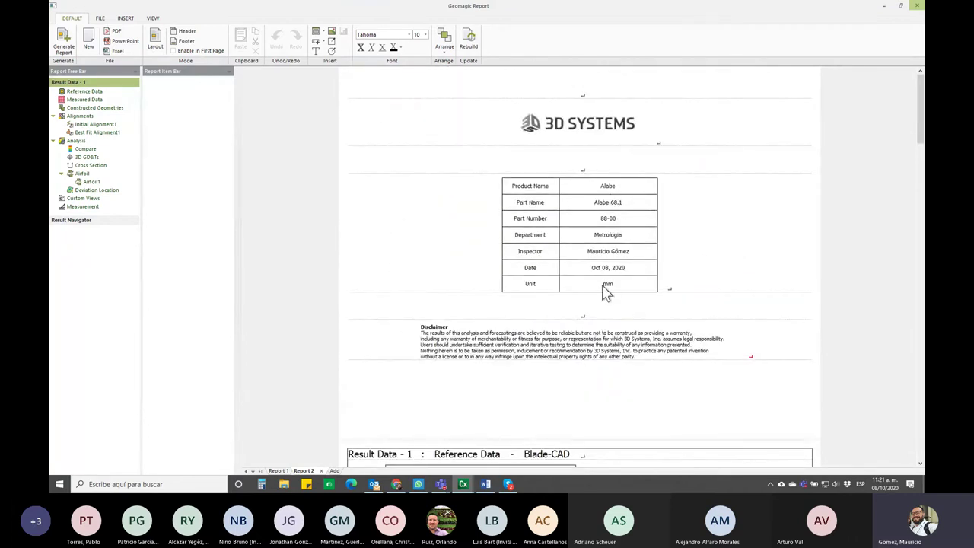
{"action": "scroll", "coordinate": [355, 276], "scroll_direction": "down", "scroll_amount": 1}
{"action": "scroll", "coordinate": [350, 274], "scroll_direction": "down", "scroll_amount": 4}
{"action": "scroll", "coordinate": [343, 272], "scroll_direction": "down", "scroll_amount": 2}
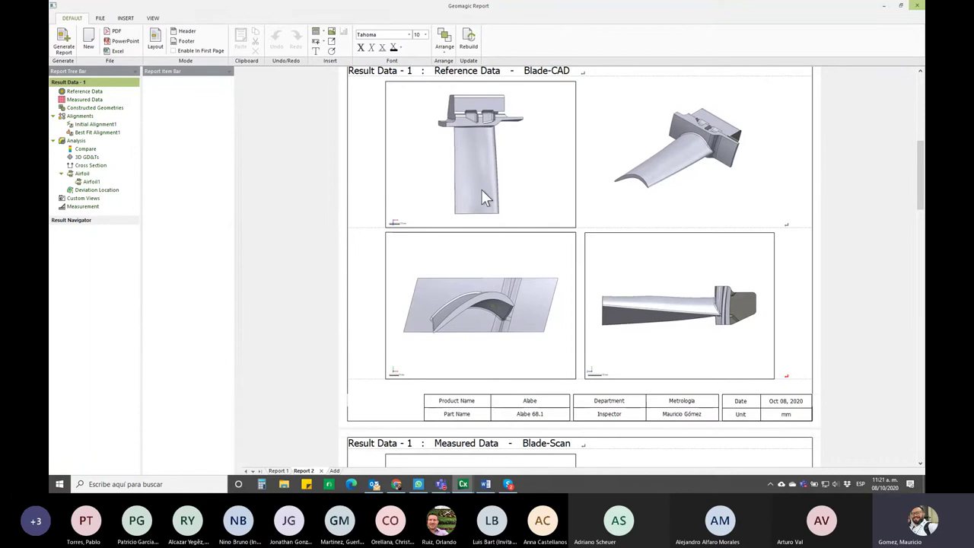
{"action": "scroll", "coordinate": [320, 283], "scroll_direction": "down", "scroll_amount": 7}
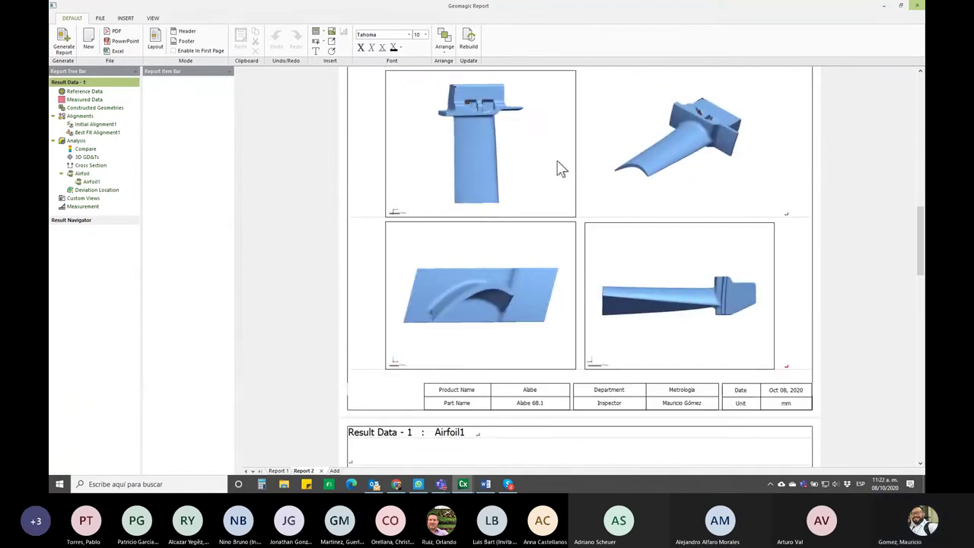
{"action": "scroll", "coordinate": [533, 196], "scroll_direction": "up", "scroll_amount": 1}
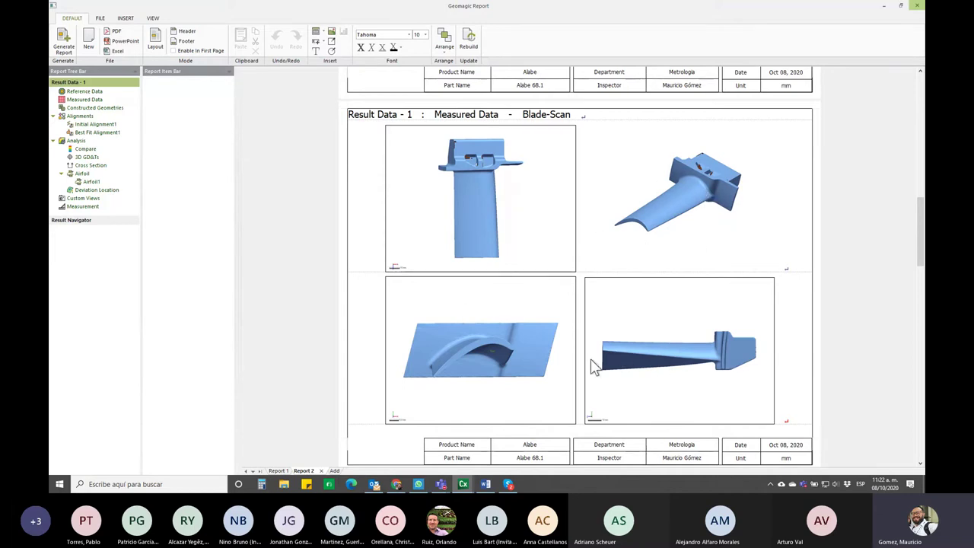
Scroll down to the Airfoil1 result page and its nine-dimension deviation table.
{"action": "scroll", "coordinate": [477, 261], "scroll_direction": "down", "scroll_amount": 1}
{"action": "scroll", "coordinate": [477, 261], "scroll_direction": "down", "scroll_amount": 3}
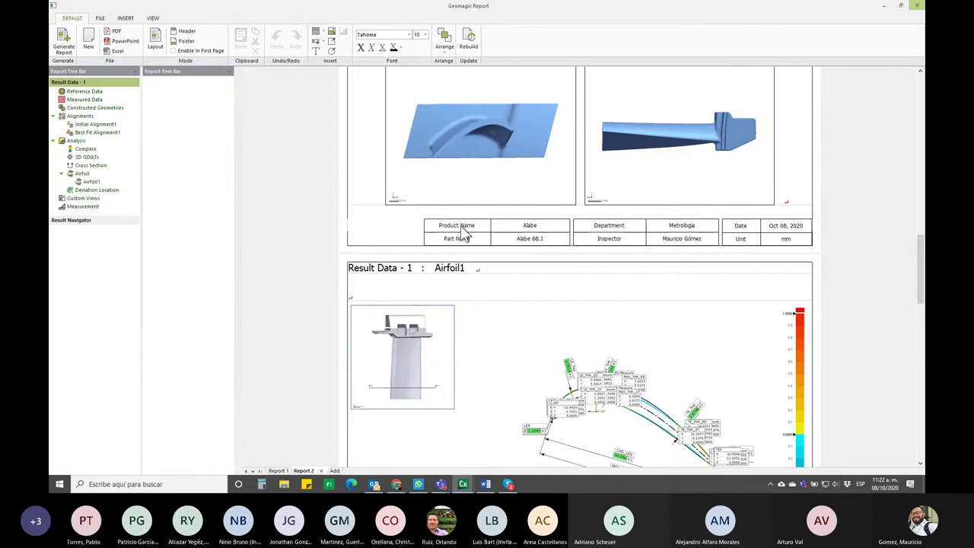
{"action": "scroll", "coordinate": [494, 244], "scroll_direction": "down", "scroll_amount": 2}
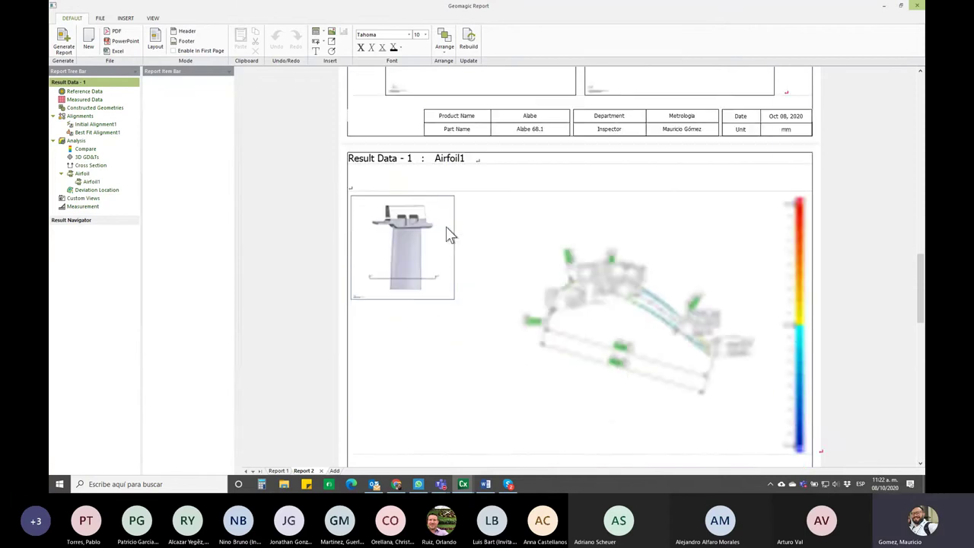
{"action": "scroll", "coordinate": [492, 255], "scroll_direction": "down", "scroll_amount": 1}
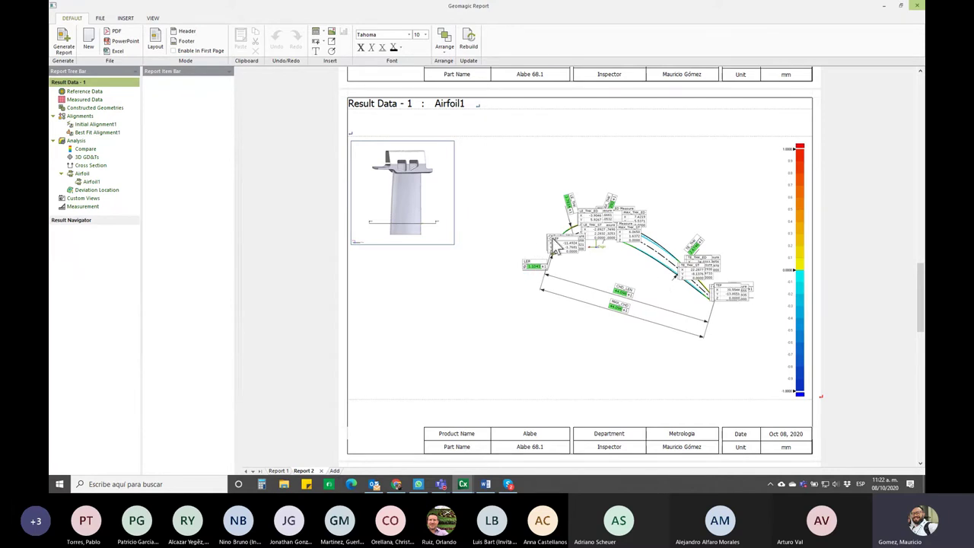
{"action": "scroll", "coordinate": [484, 275], "scroll_direction": "down", "scroll_amount": 3}
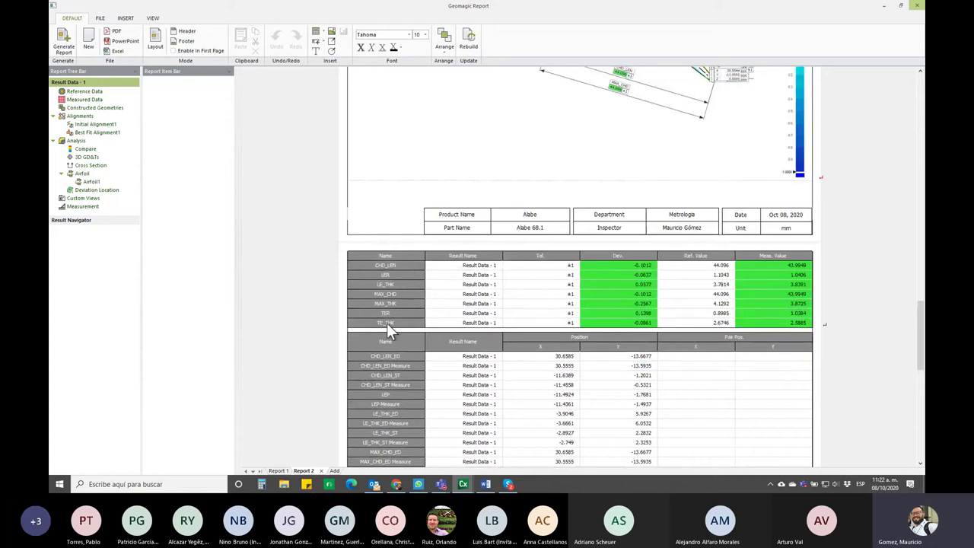
{"action": "mouse_move", "coordinate": [441, 484]}
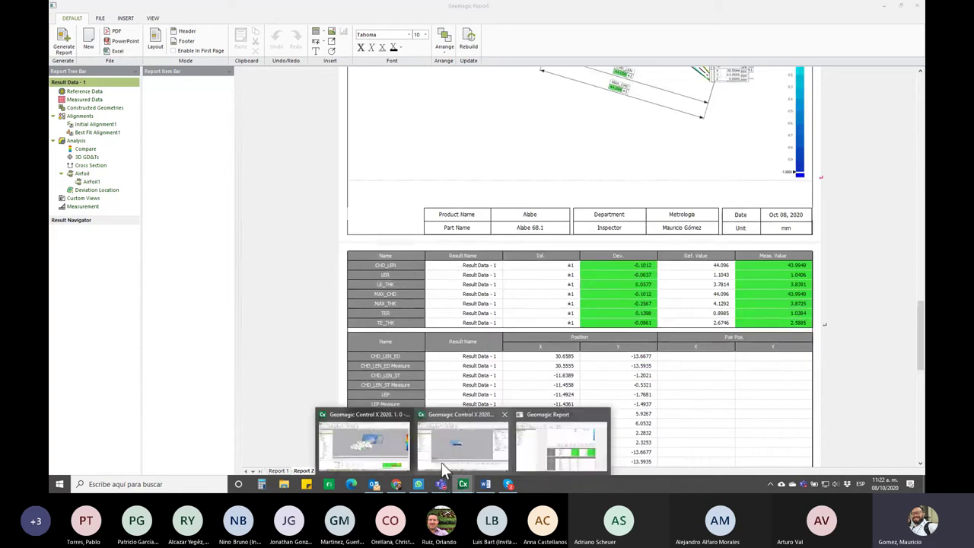
Scroll through the report pages, return to the 3D Systems title cover, and open the FILE tab.
{"action": "left_click", "coordinate": [367, 434]}
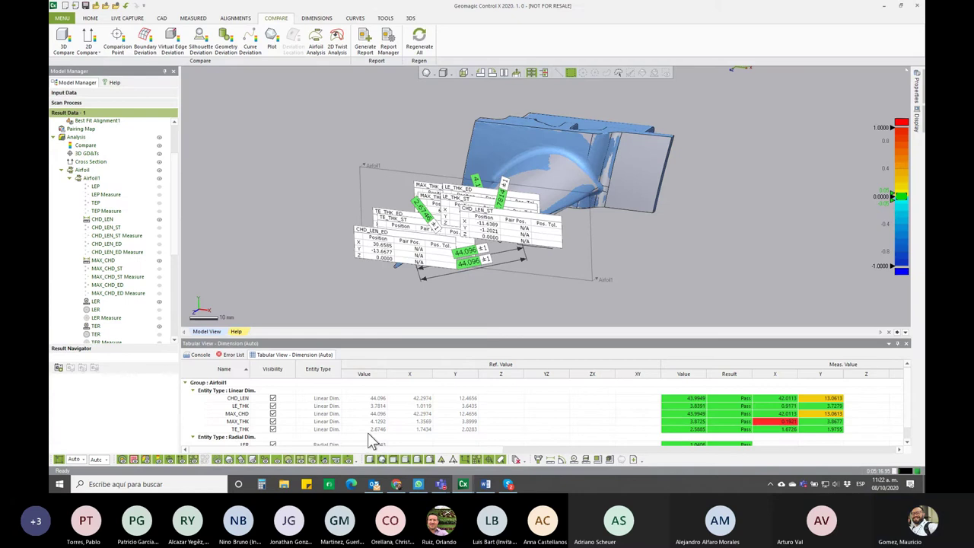
{"action": "scroll", "coordinate": [510, 396], "scroll_direction": "down", "scroll_amount": 1}
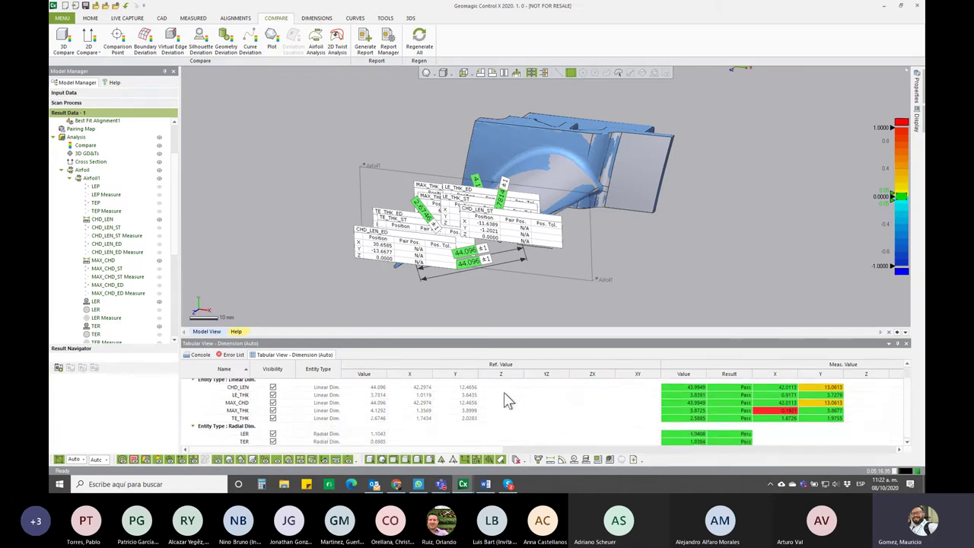
{"action": "mouse_move", "coordinate": [463, 484]}
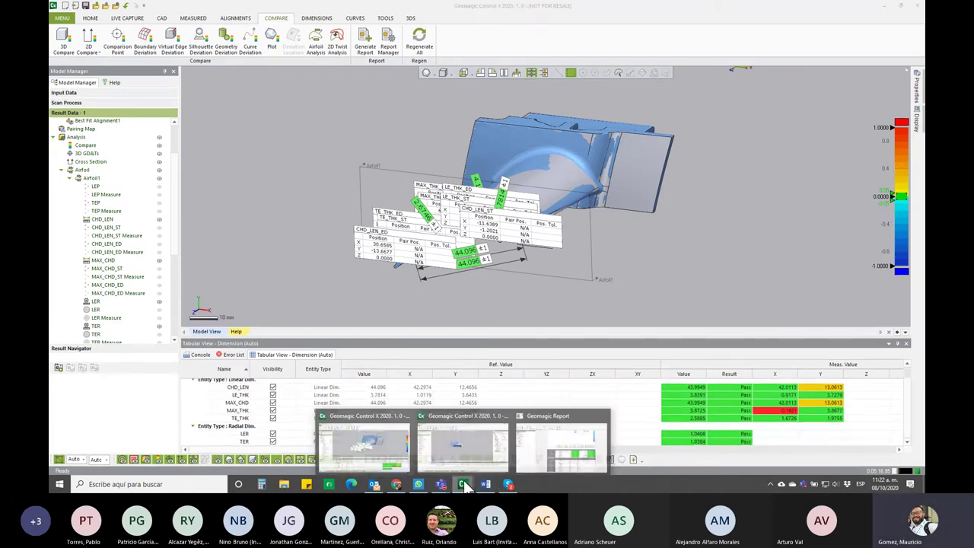
{"action": "left_click", "coordinate": [554, 451]}
{"action": "scroll", "coordinate": [475, 228], "scroll_direction": "down", "scroll_amount": 1}
{"action": "scroll", "coordinate": [476, 228], "scroll_direction": "down", "scroll_amount": 2}
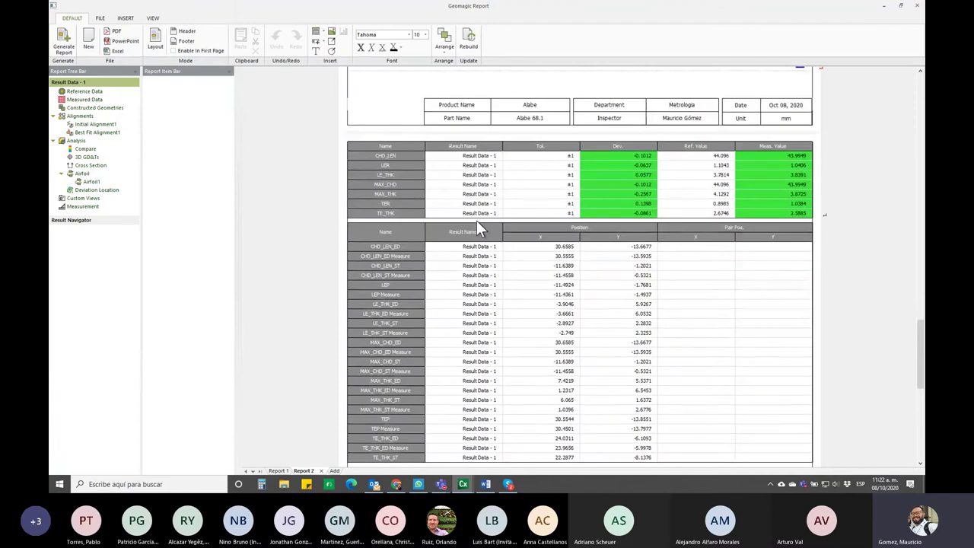
{"action": "scroll", "coordinate": [476, 229], "scroll_direction": "down", "scroll_amount": 1}
{"action": "scroll", "coordinate": [475, 228], "scroll_direction": "down", "scroll_amount": 2}
{"action": "scroll", "coordinate": [475, 228], "scroll_direction": "down", "scroll_amount": 3}
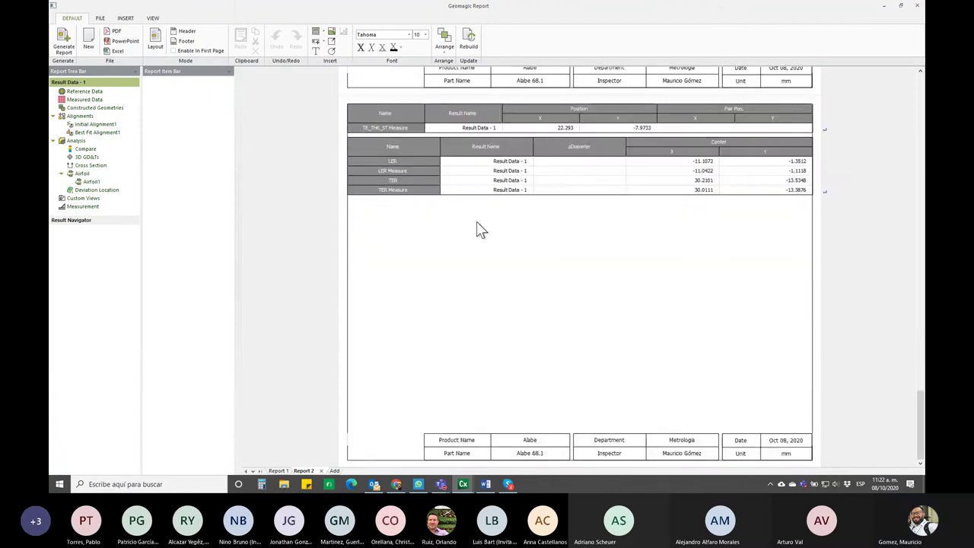
{"action": "scroll", "coordinate": [481, 228], "scroll_direction": "up", "scroll_amount": 10}
{"action": "scroll", "coordinate": [480, 229], "scroll_direction": "up", "scroll_amount": 5}
{"action": "scroll", "coordinate": [480, 231], "scroll_direction": "up", "scroll_amount": 10}
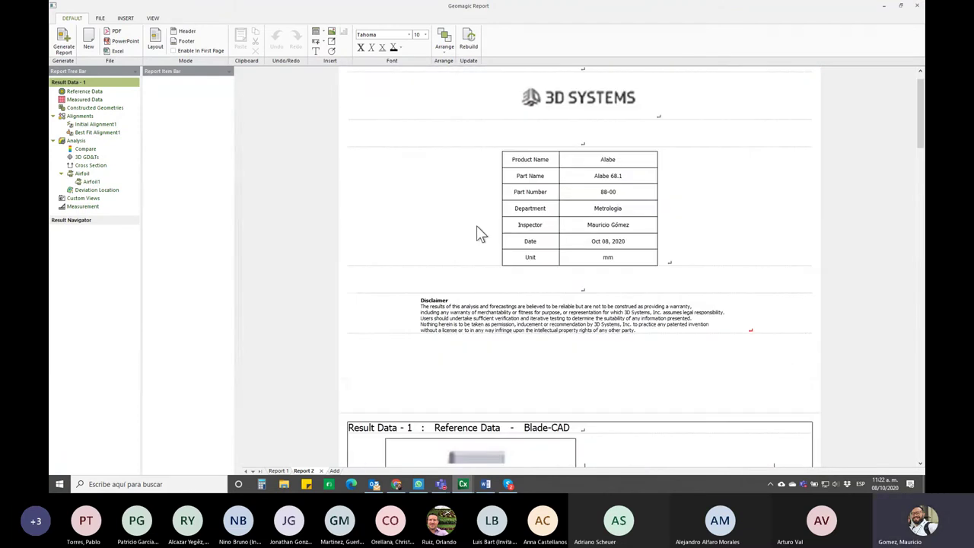
{"action": "left_click", "coordinate": [102, 19]}
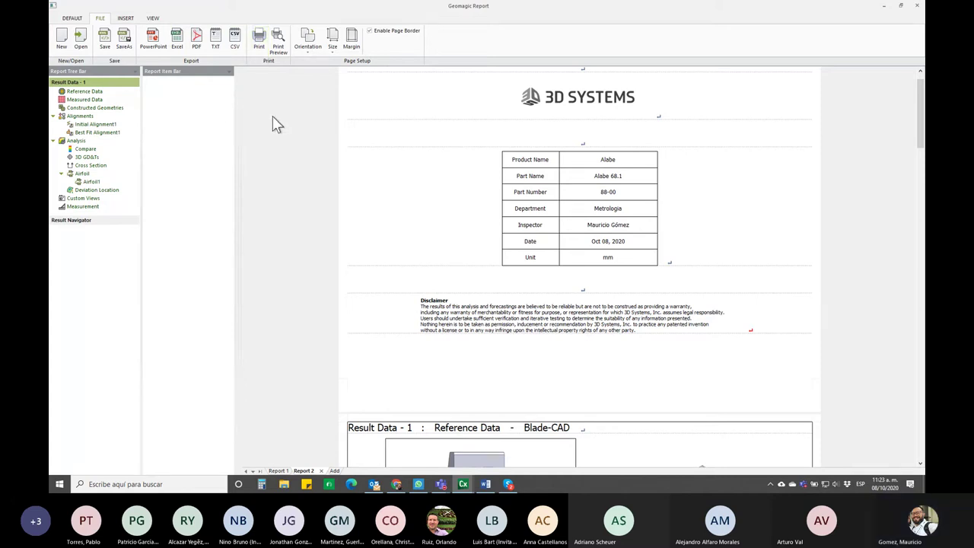
Save a PowerPoint export of the report to the Desktop named Alabe_webinar.
{"action": "left_click", "coordinate": [157, 49]}
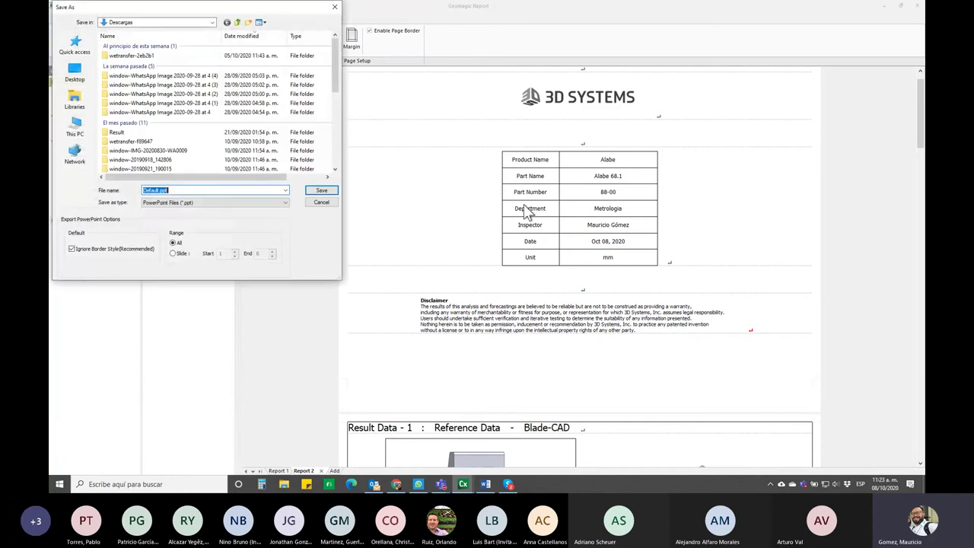
{"action": "left_click", "coordinate": [72, 74]}
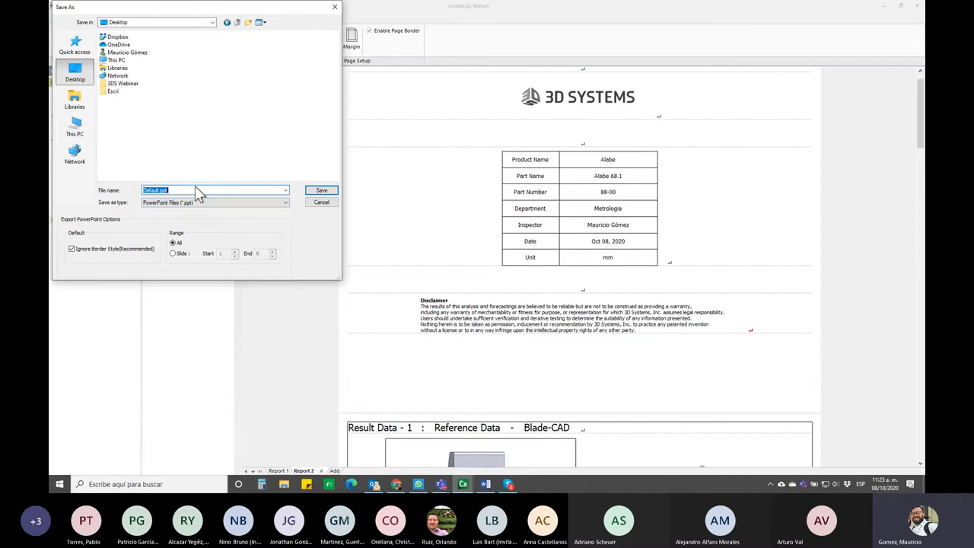
{"action": "type", "text": "Alabe"}
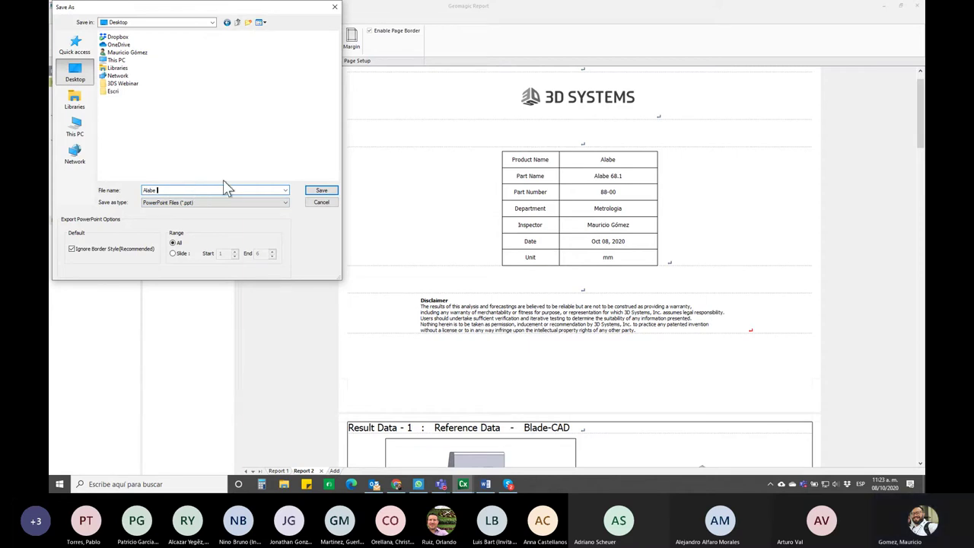
{"action": "key", "text": "BackSpace"}
{"action": "type", "text": "_webinar"}
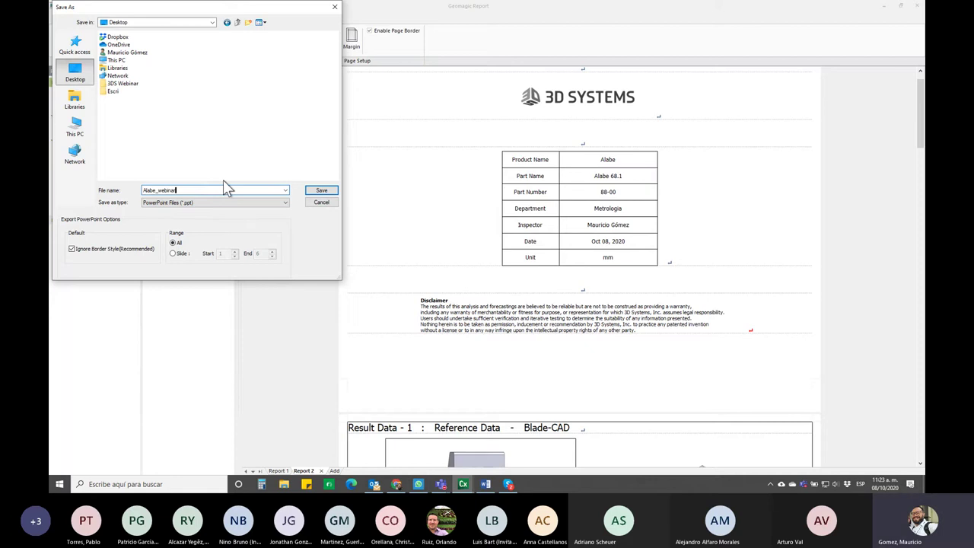
{"action": "left_click", "coordinate": [310, 192]}
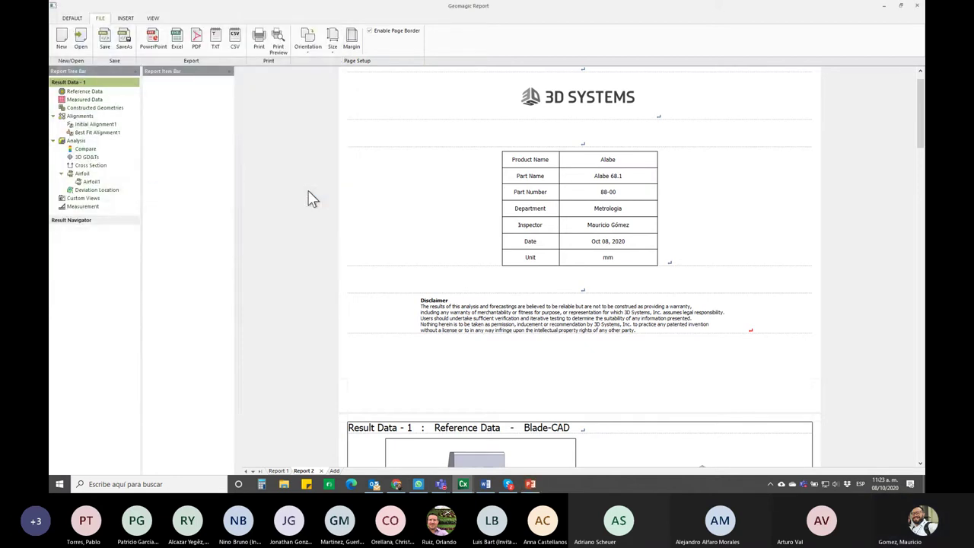
Open Alabe_webinar.ppt in PowerPoint and maximize its window.
{"action": "left_click", "coordinate": [539, 485]}
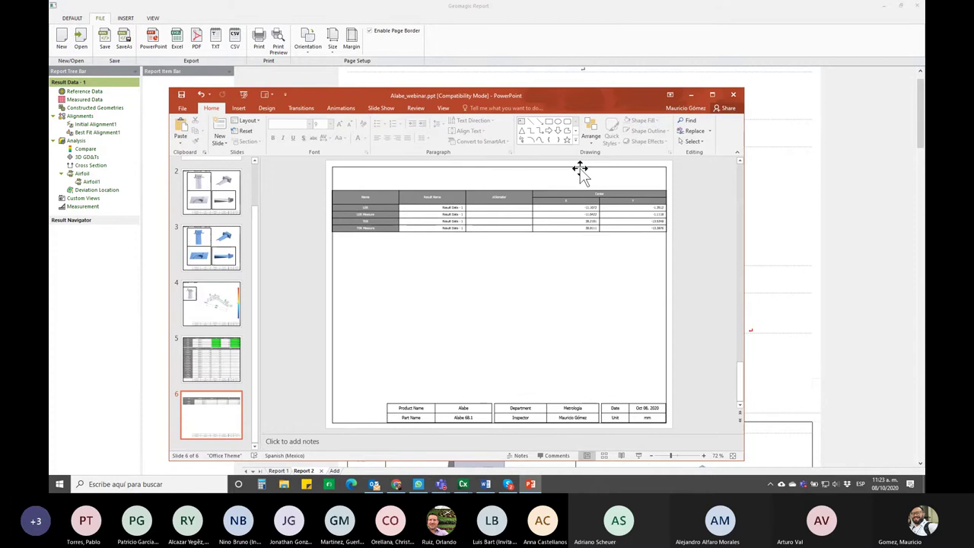
{"action": "scroll", "coordinate": [258, 244], "scroll_direction": "up", "scroll_amount": 1}
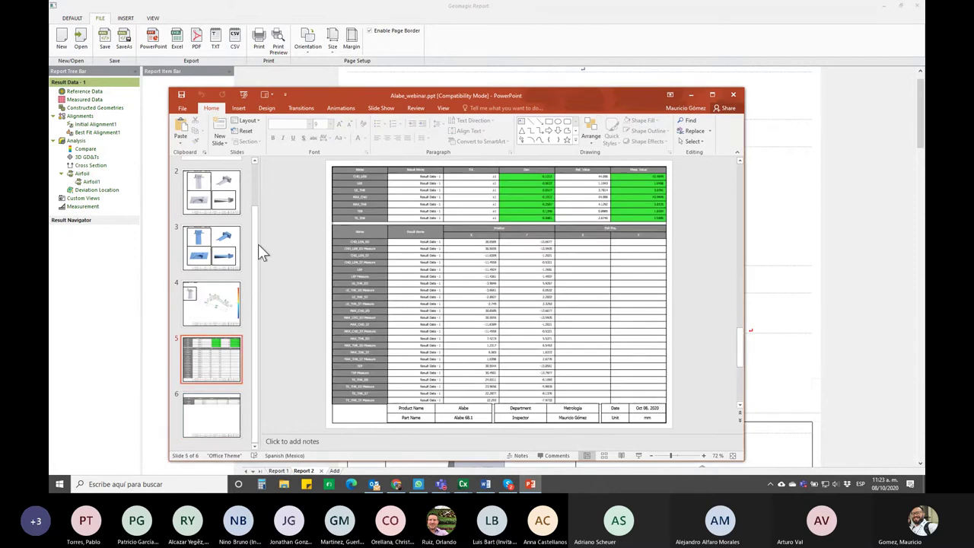
{"action": "scroll", "coordinate": [258, 244], "scroll_direction": "up", "scroll_amount": 1}
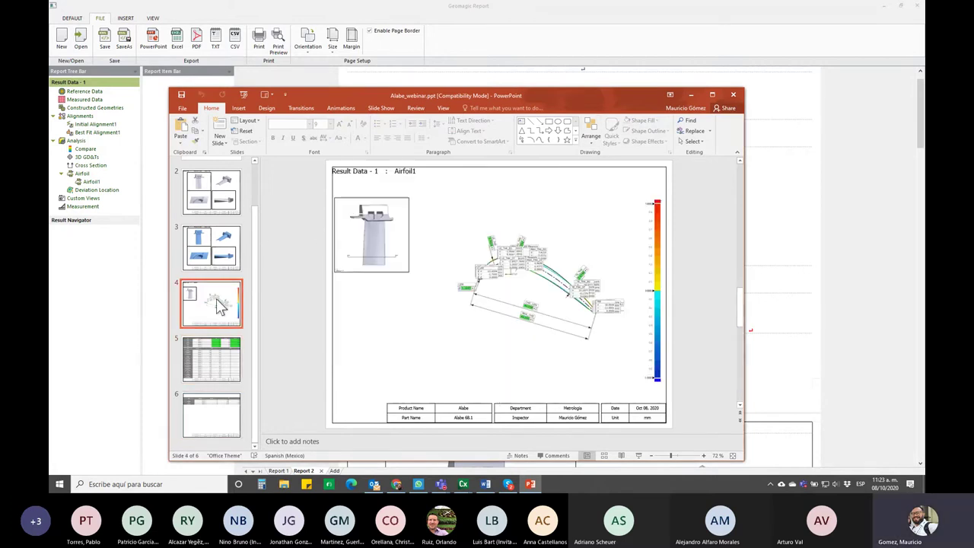
{"action": "left_click", "coordinate": [713, 97]}
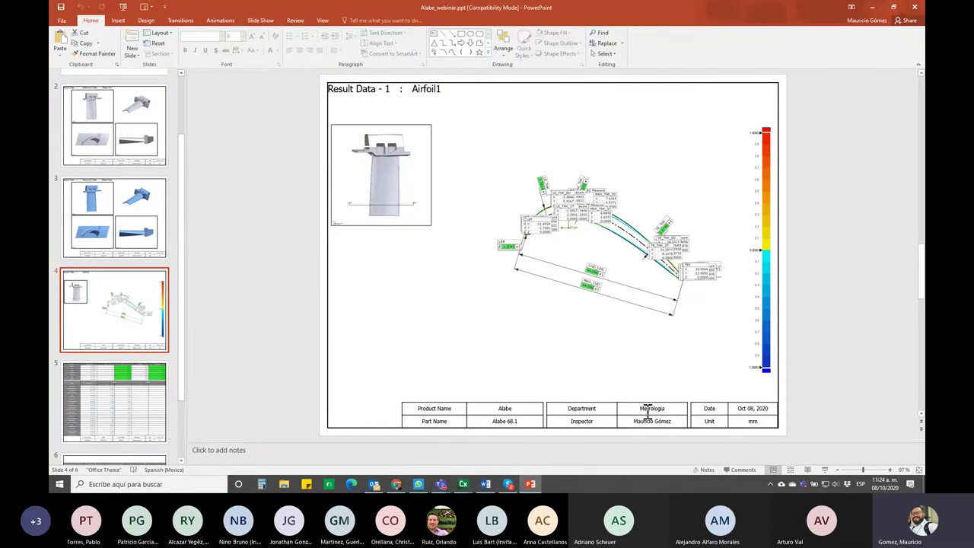
Browse slides 5, 1, 2 and 4, from results table to airfoil deviation map, then minimize PowerPoint.
{"action": "left_click", "coordinate": [127, 373]}
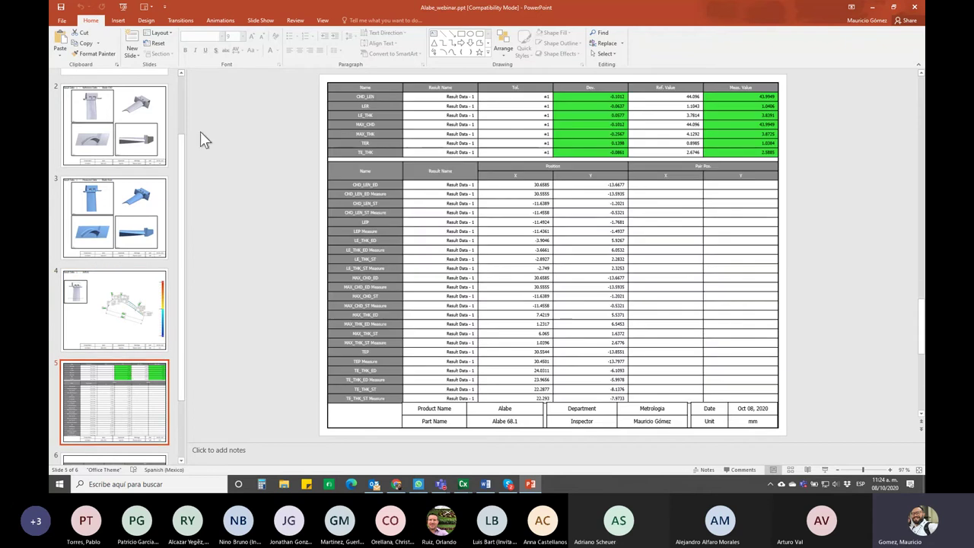
{"action": "scroll", "coordinate": [124, 147], "scroll_direction": "up", "scroll_amount": 2}
{"action": "left_click", "coordinate": [126, 131]}
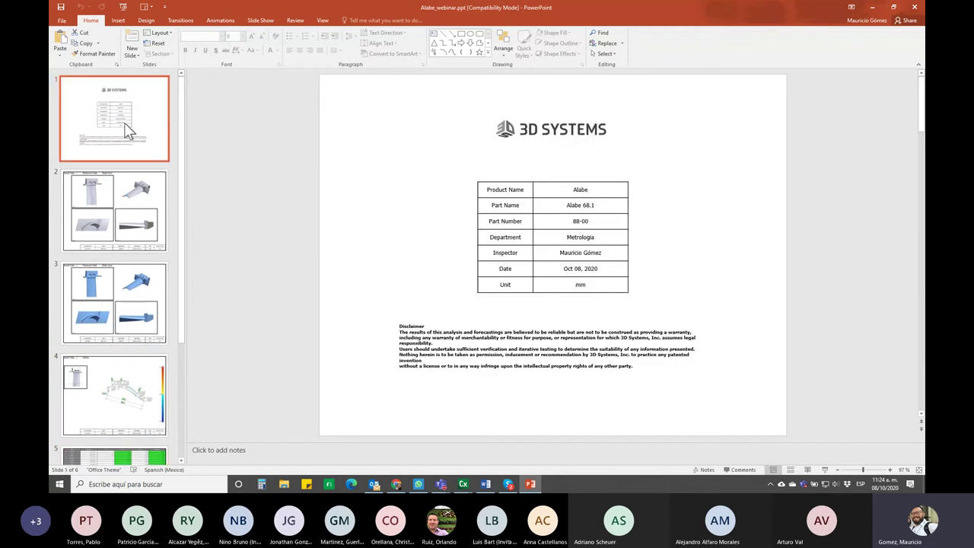
{"action": "left_click", "coordinate": [107, 199]}
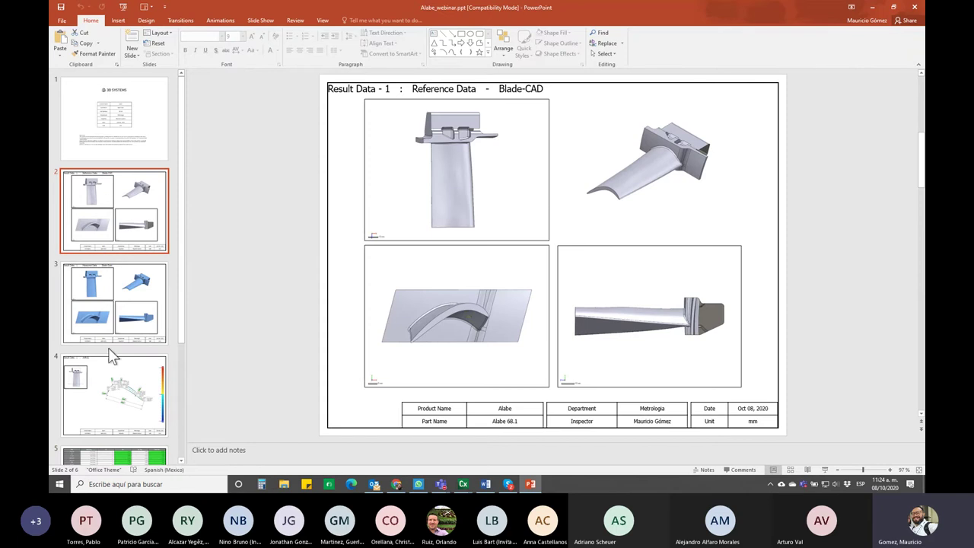
{"action": "left_click", "coordinate": [118, 378]}
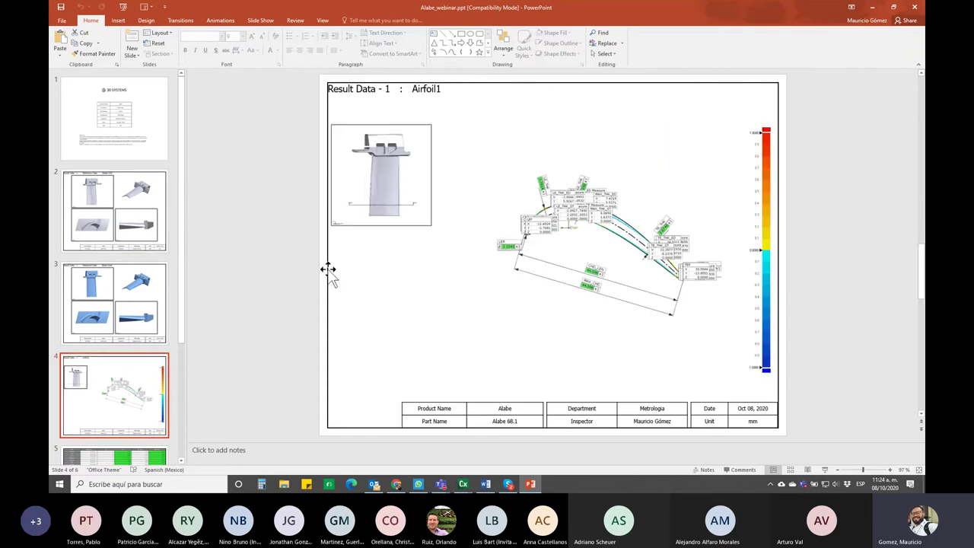
{"action": "left_click", "coordinate": [870, 8]}
Save an Excel export of the report on the Desktop under the name alabe_webinar.
{"action": "left_click", "coordinate": [176, 38]}
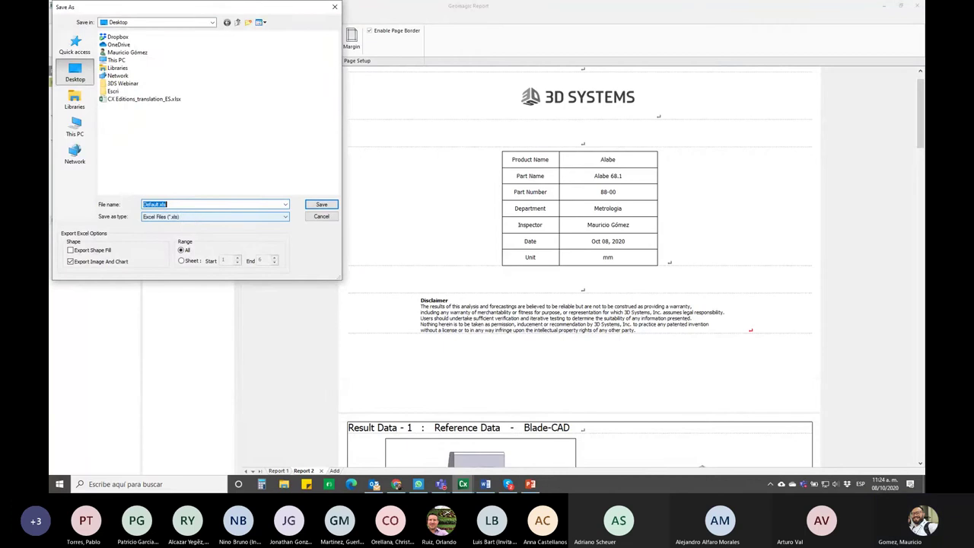
{"action": "type", "text": "alabe_webinar"}
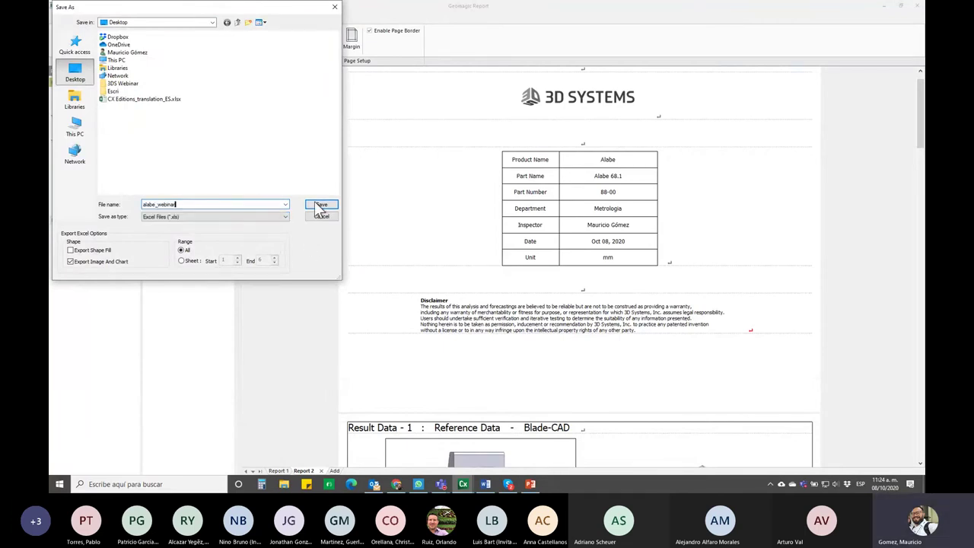
{"action": "left_click", "coordinate": [321, 206]}
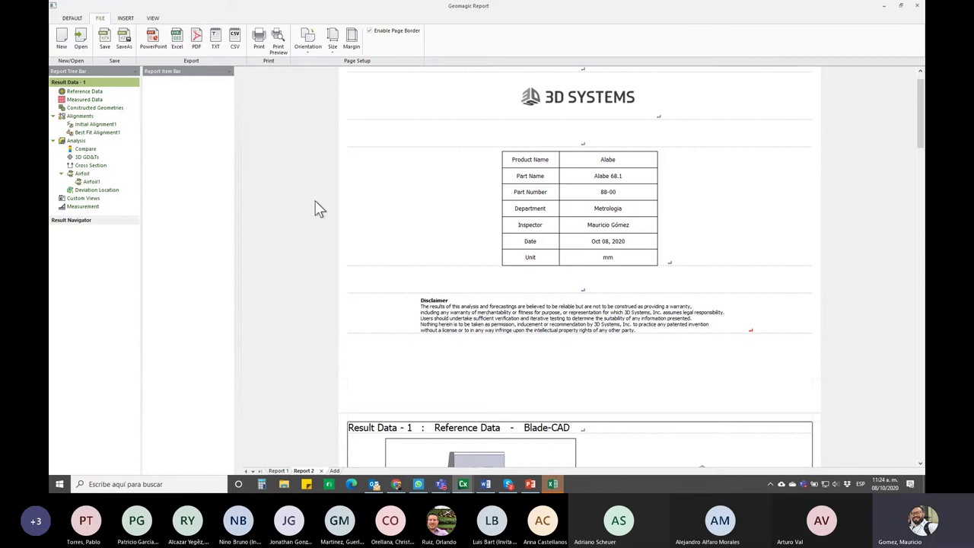
Open the workbook maximized and review sheets Page 5 and Page 4, including the airfoil deviation picture.
{"action": "left_click", "coordinate": [553, 486]}
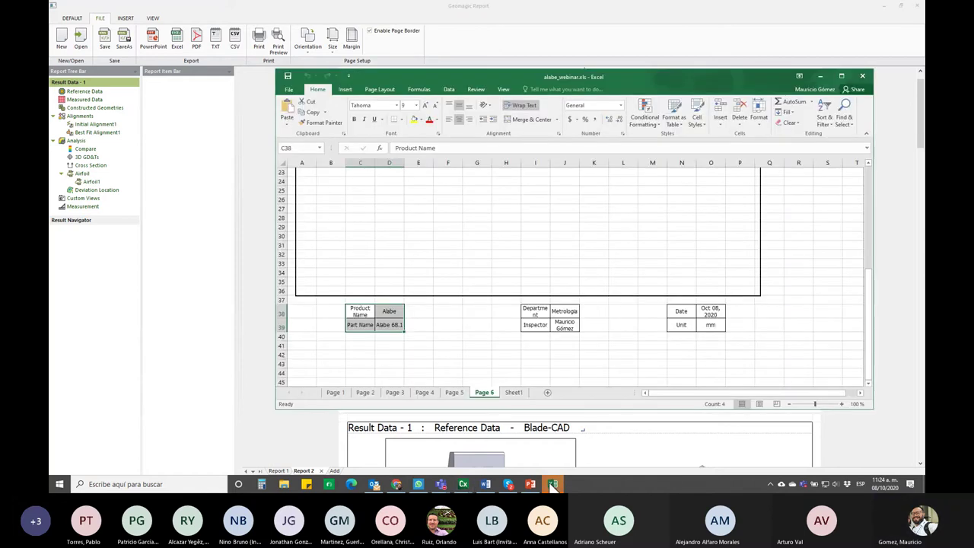
{"action": "left_click", "coordinate": [841, 75]}
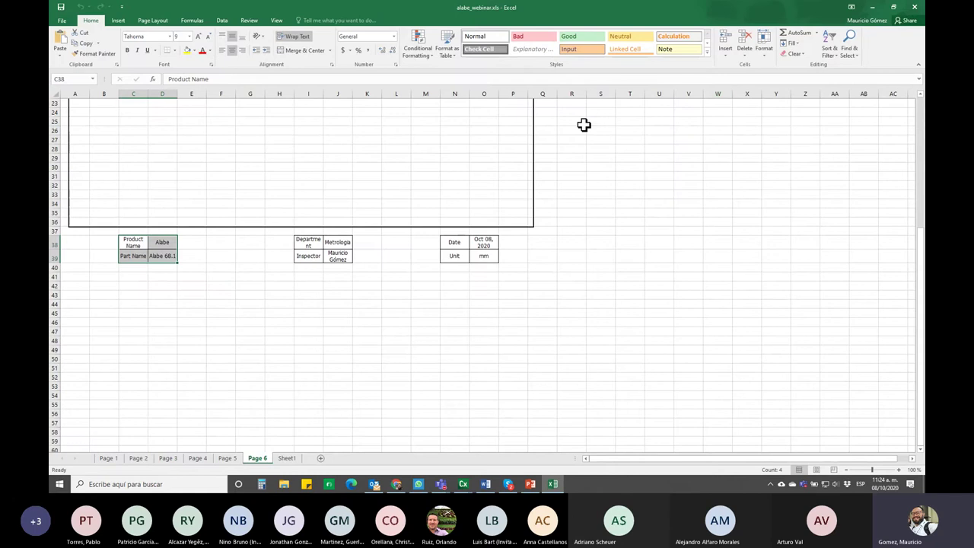
{"action": "key", "text": "ctrl+Page_Up"}
{"action": "scroll", "coordinate": [210, 309], "scroll_direction": "up", "scroll_amount": 4}
{"action": "scroll", "coordinate": [211, 309], "scroll_direction": "up", "scroll_amount": 6}
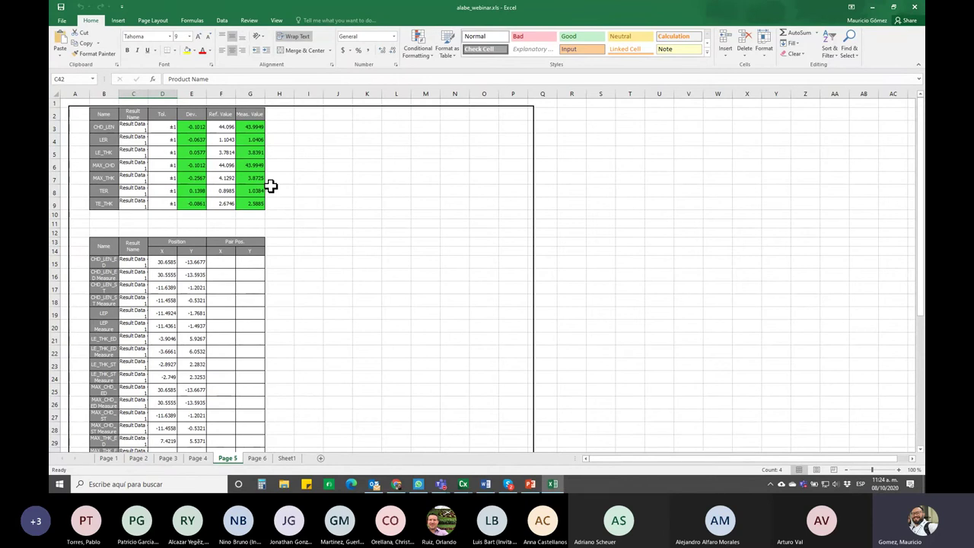
{"action": "left_click", "coordinate": [199, 460]}
{"action": "scroll", "coordinate": [279, 326], "scroll_direction": "up", "scroll_amount": 4}
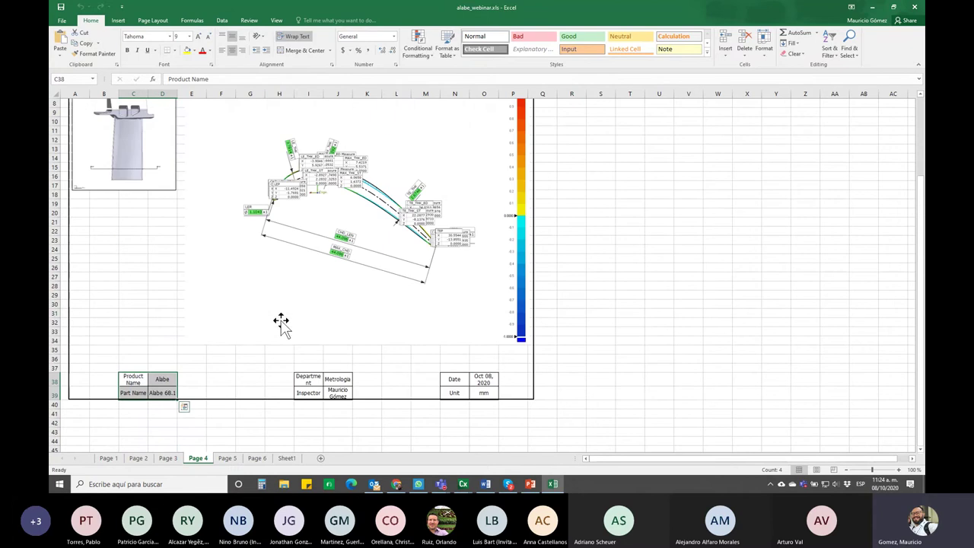
{"action": "scroll", "coordinate": [278, 326], "scroll_direction": "up", "scroll_amount": 5}
{"action": "left_click", "coordinate": [278, 325]}
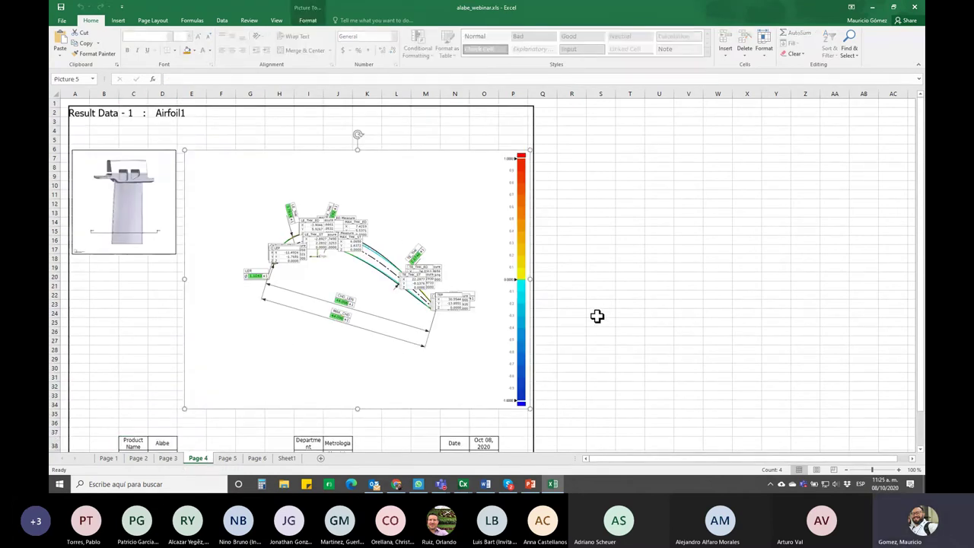
{"action": "scroll", "coordinate": [532, 323], "scroll_direction": "down", "scroll_amount": 3}
{"action": "scroll", "coordinate": [251, 396], "scroll_direction": "up", "scroll_amount": 3}
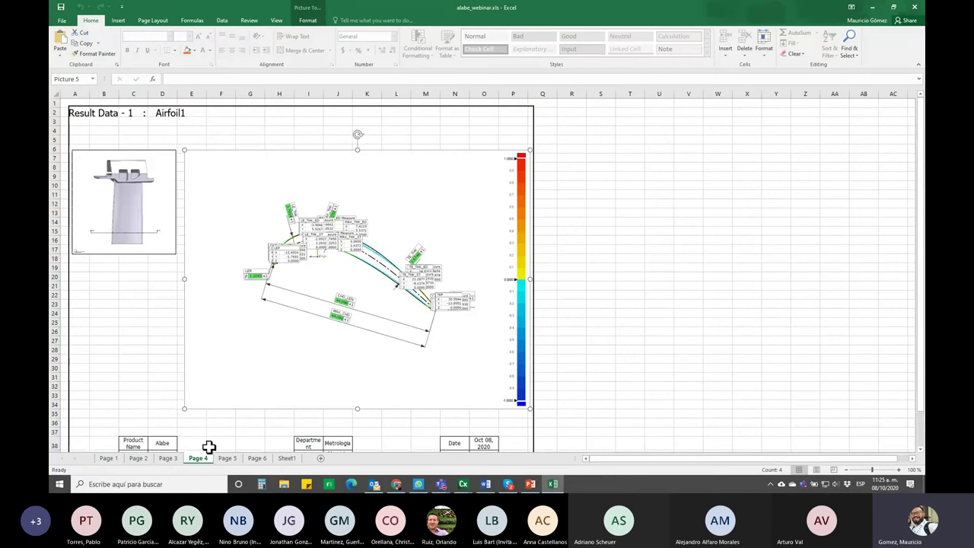
Step back through sheets Page 3, Page 2 and Page 1, then minimize Excel.
{"action": "left_click", "coordinate": [166, 458]}
{"action": "left_click", "coordinate": [137, 459]}
{"action": "left_click", "coordinate": [114, 459]}
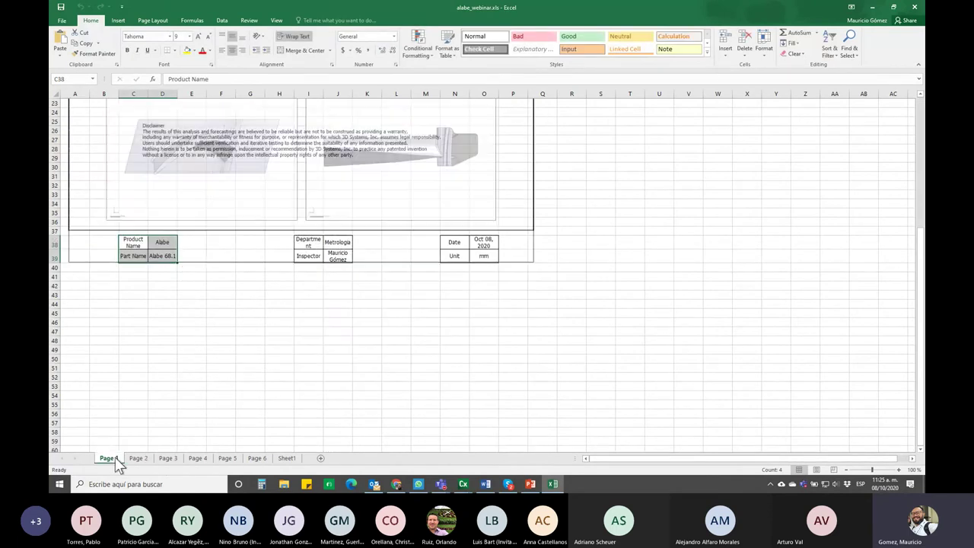
{"action": "scroll", "coordinate": [207, 360], "scroll_direction": "up", "scroll_amount": 2}
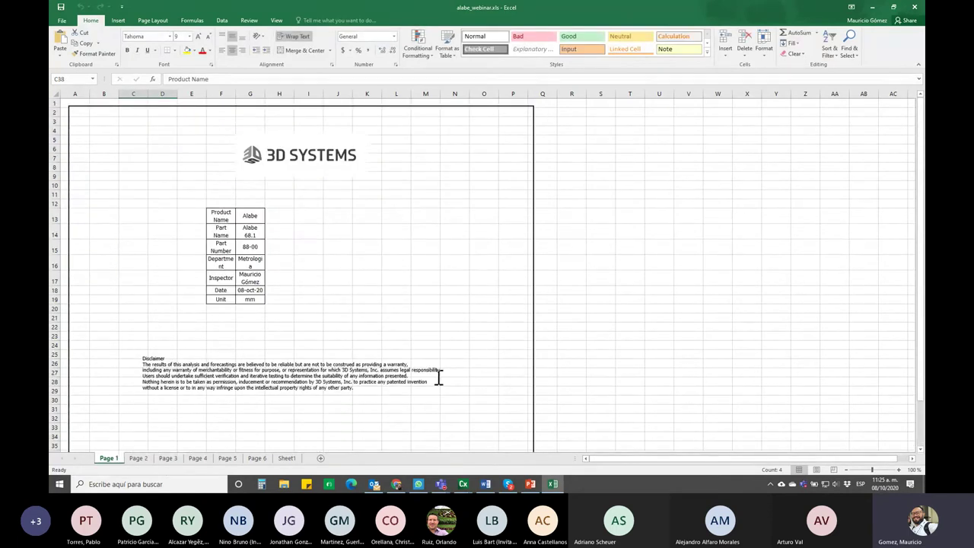
{"action": "left_click", "coordinate": [872, 7]}
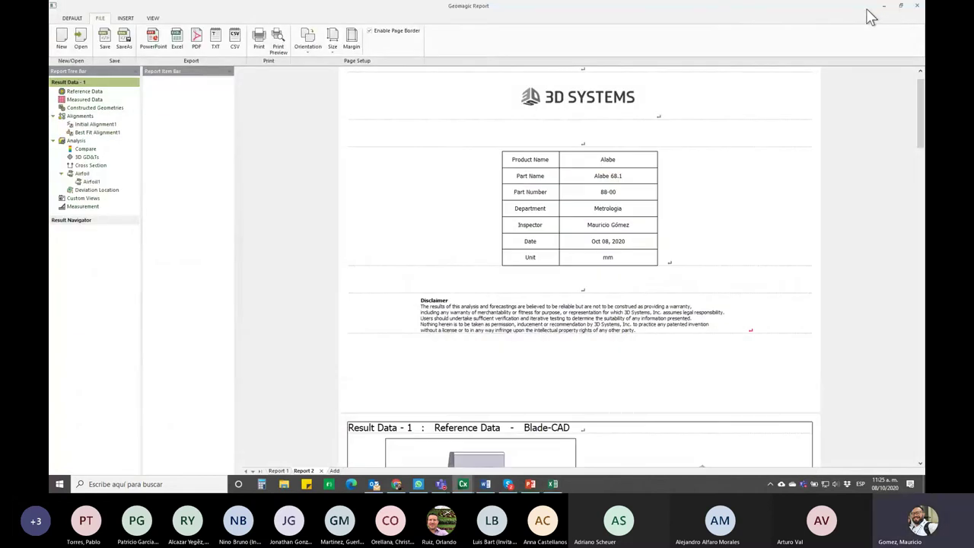
Minimize the report, rotate the blade, and open Airfoil1 for editing with its -15 mm section plane.
{"action": "left_click", "coordinate": [883, 7]}
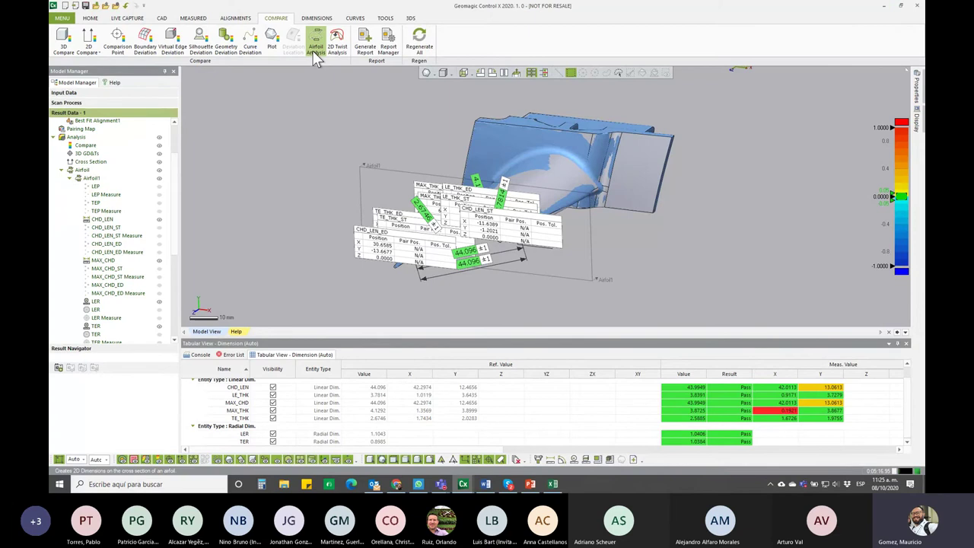
{"action": "scroll", "coordinate": [286, 199], "scroll_direction": "up", "scroll_amount": 3}
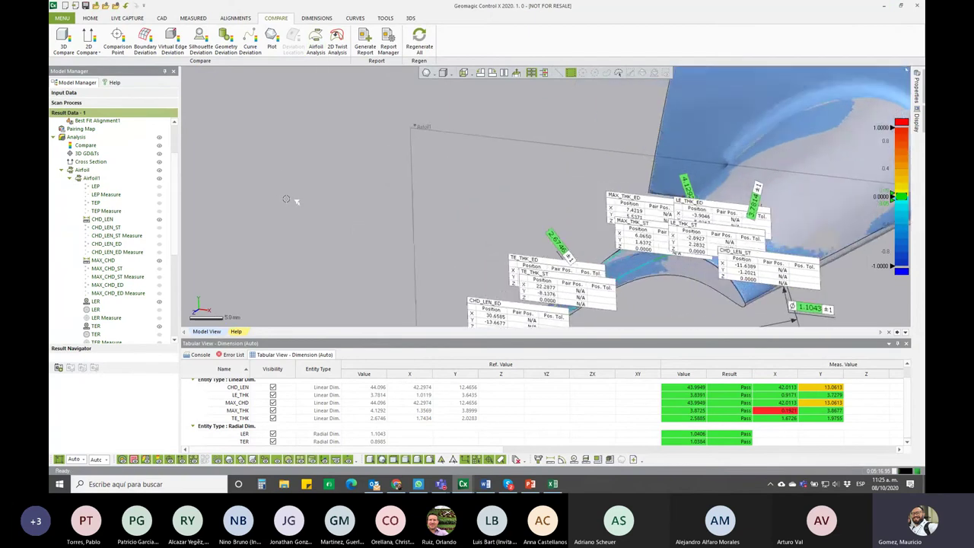
{"action": "mouse_move", "coordinate": [292, 200]}
{"action": "right_mouse_down"}
{"action": "mouse_move", "coordinate": [290, 162]}
{"action": "mouse_move", "coordinate": [173, 201]}
{"action": "right_mouse_up"}
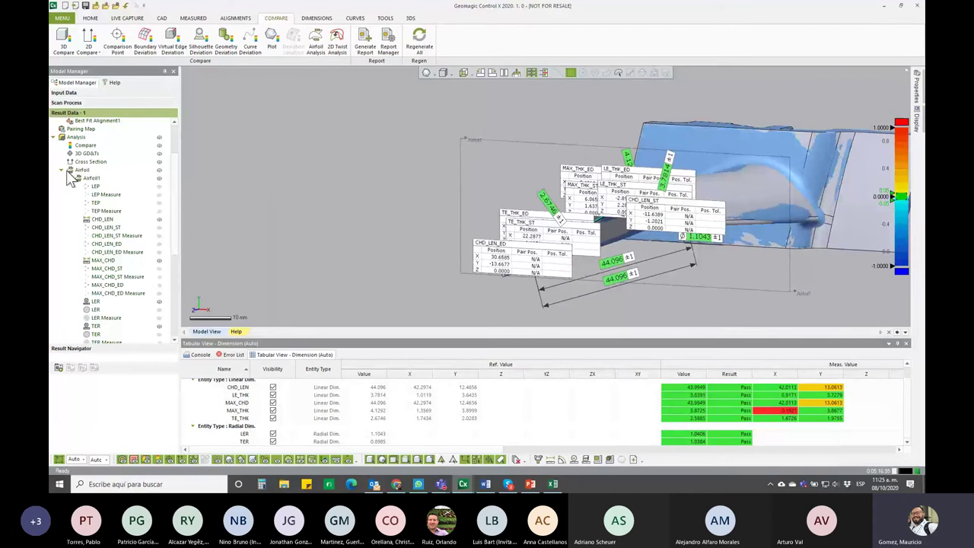
{"action": "left_click", "coordinate": [84, 179]}
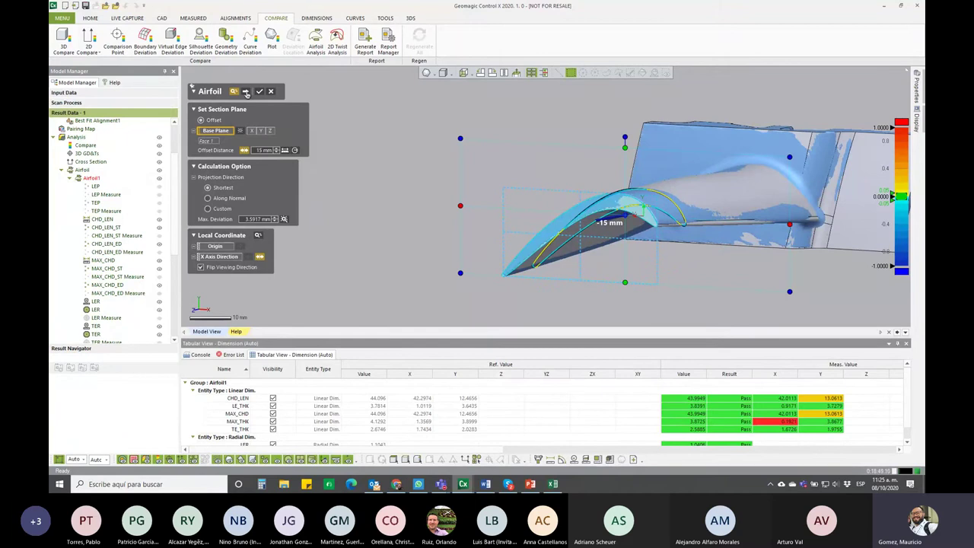
Advance to the display stage and drag the CHD_LEN, MAX_CHD, LE_THK, MAX_THK and TE_THK labels apart.
{"action": "left_click", "coordinate": [246, 92]}
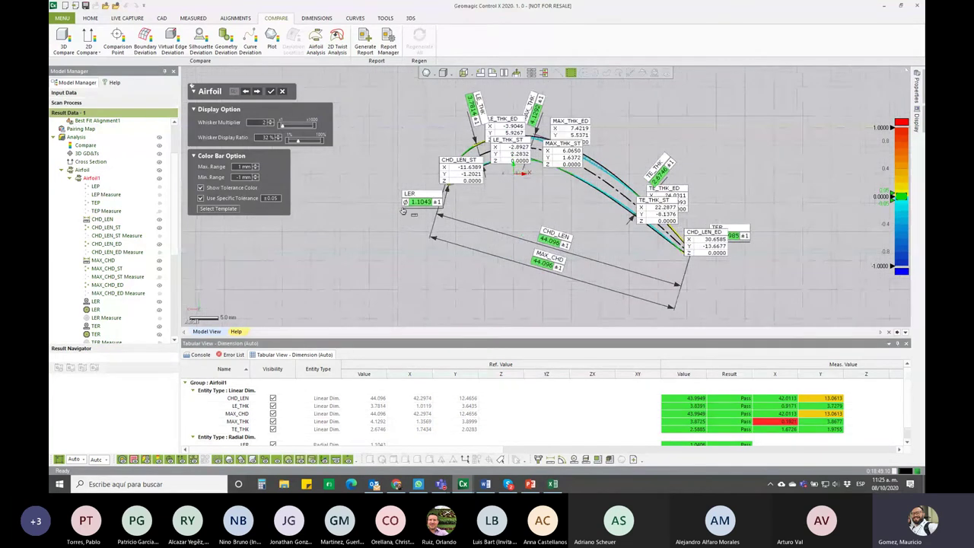
{"action": "mouse_move", "coordinate": [456, 164]}
{"action": "left_mouse_down"}
{"action": "mouse_move", "coordinate": [418, 134]}
{"action": "mouse_move", "coordinate": [389, 156]}
{"action": "left_mouse_up"}
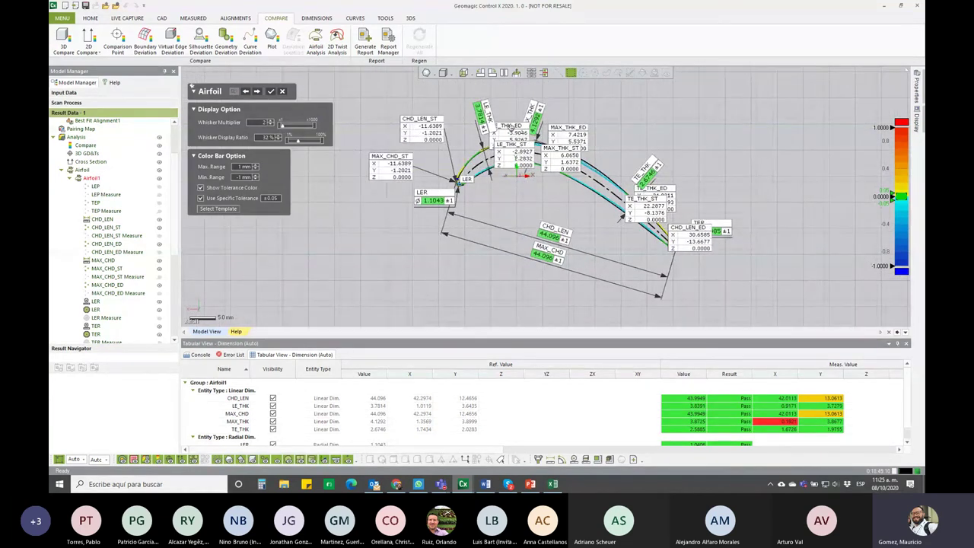
{"action": "mouse_move", "coordinate": [482, 114]}
{"action": "left_mouse_down"}
{"action": "mouse_move", "coordinate": [467, 105]}
{"action": "mouse_move", "coordinate": [495, 86]}
{"action": "left_mouse_up"}
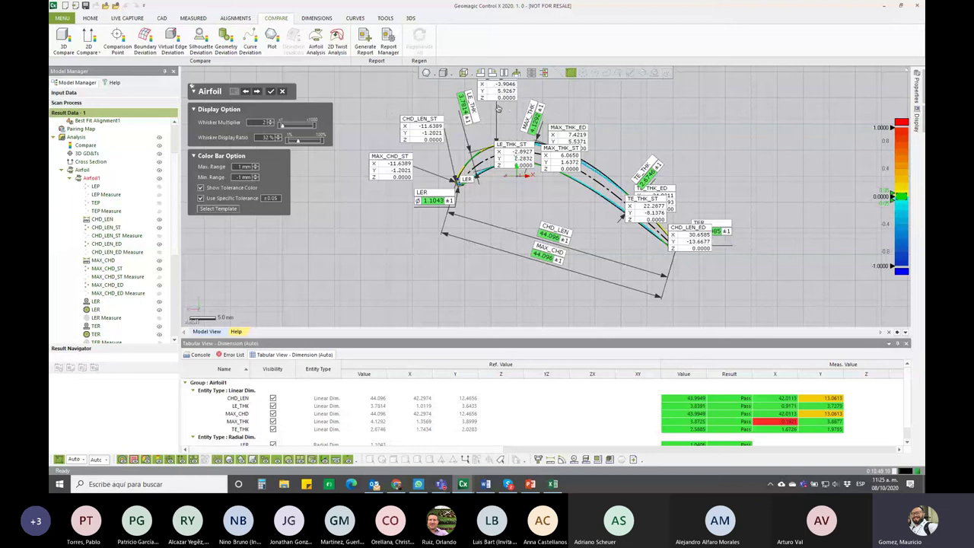
{"action": "left_click_drag", "start_coordinate": [515, 145], "coordinate": [518, 188]}
{"action": "mouse_move", "coordinate": [566, 142]}
{"action": "left_mouse_down"}
{"action": "mouse_move", "coordinate": [595, 122]}
{"action": "mouse_move", "coordinate": [569, 191]}
{"action": "left_mouse_up"}
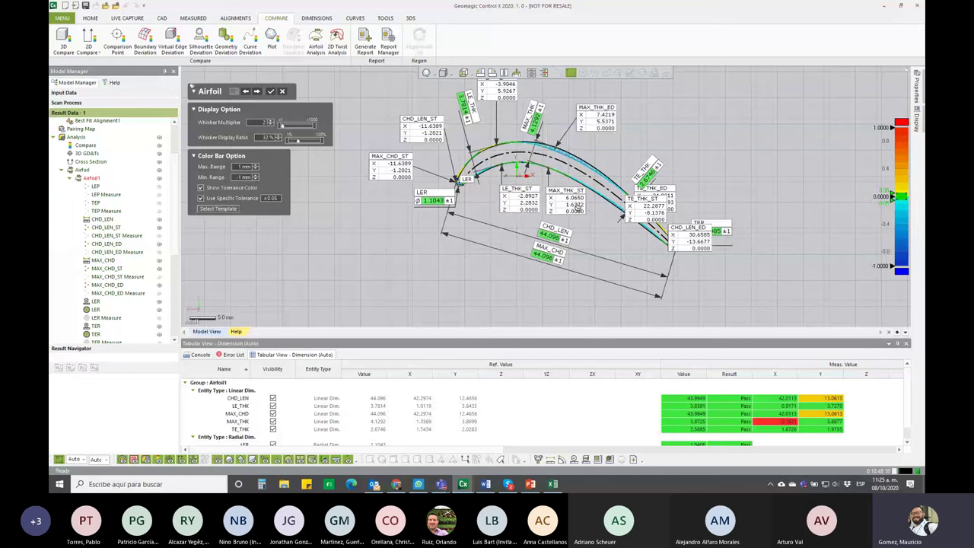
{"action": "left_click_drag", "start_coordinate": [677, 192], "coordinate": [726, 169]}
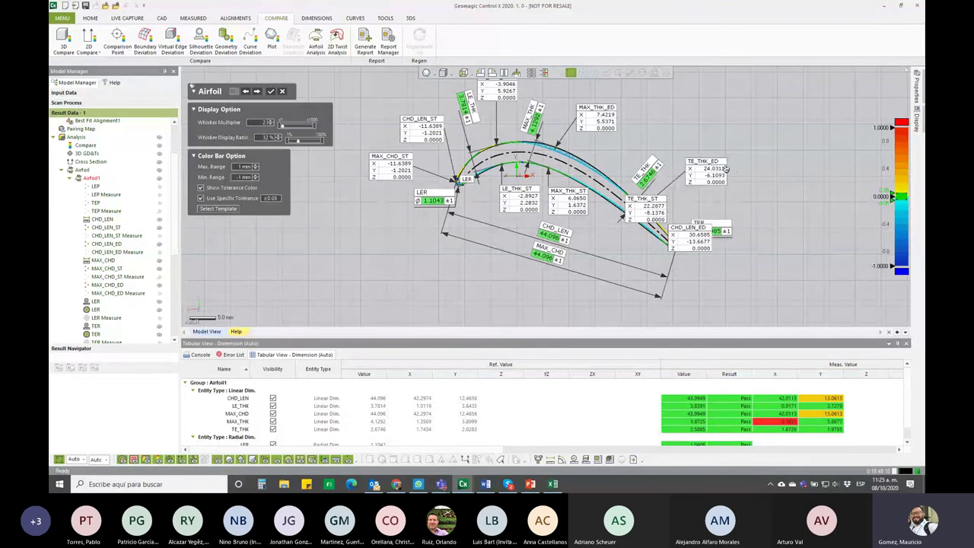
{"action": "left_click_drag", "start_coordinate": [643, 200], "coordinate": [609, 229]}
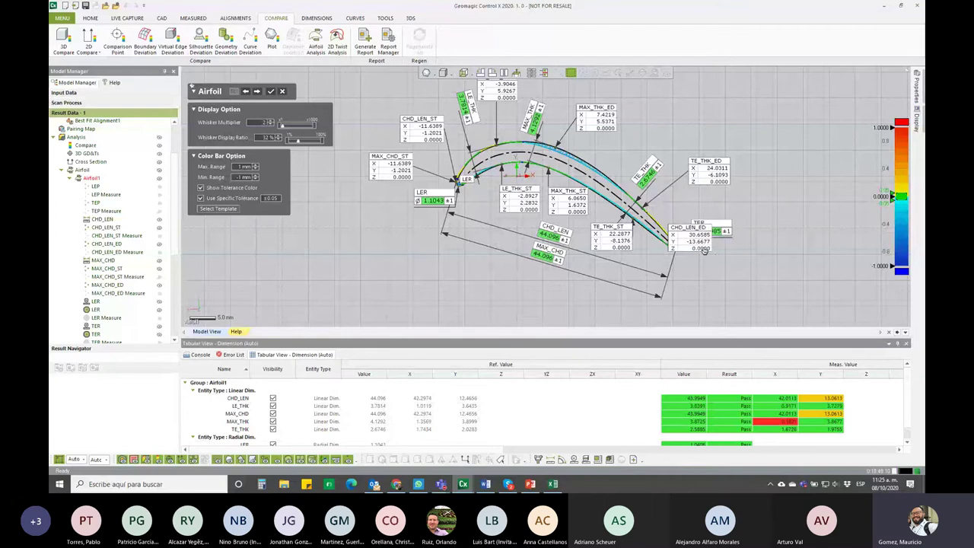
{"action": "left_click_drag", "start_coordinate": [705, 251], "coordinate": [728, 299]}
{"action": "left_click_drag", "start_coordinate": [692, 242], "coordinate": [759, 194]}
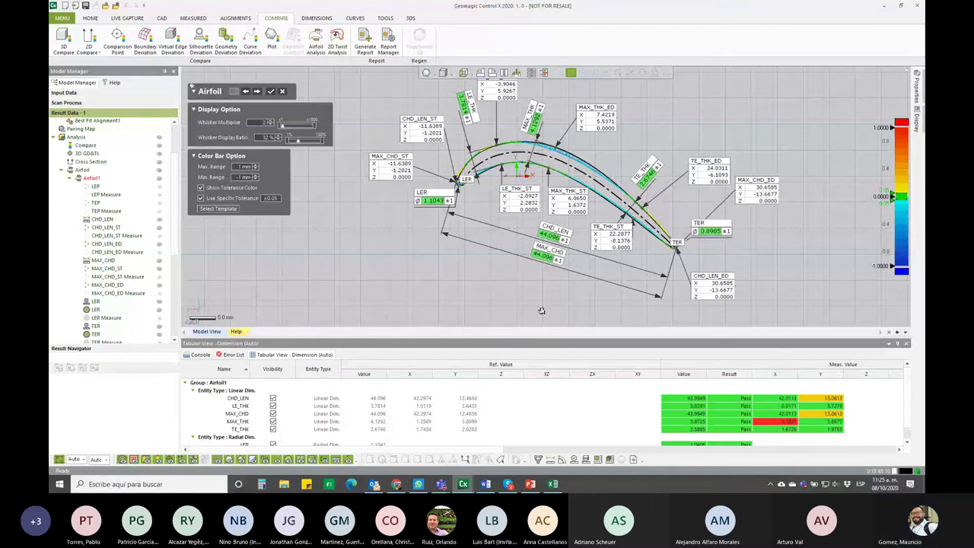
{"action": "scroll", "coordinate": [586, 161], "scroll_direction": "down", "scroll_amount": 1}
{"action": "scroll", "coordinate": [586, 160], "scroll_direction": "down", "scroll_amount": 1}
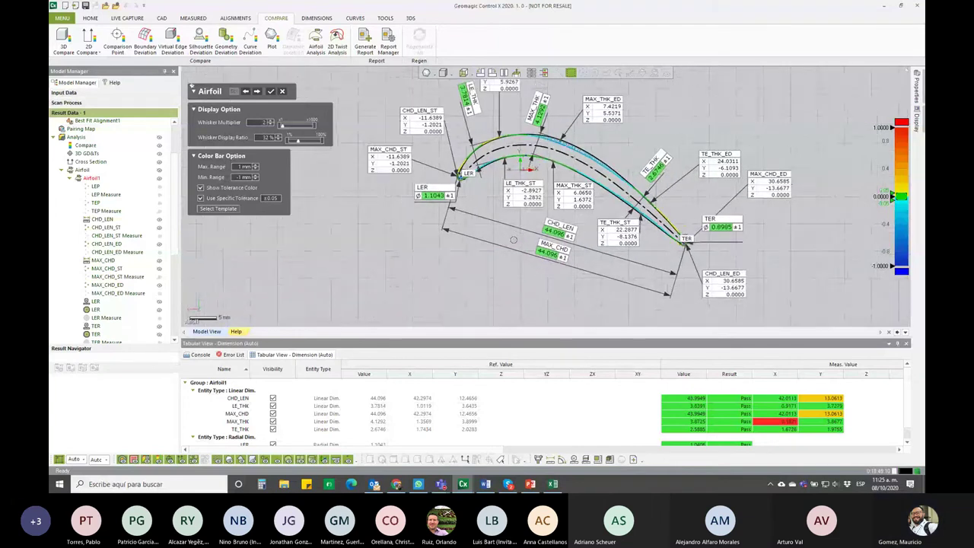
{"action": "scroll", "coordinate": [586, 161], "scroll_direction": "down", "scroll_amount": 1}
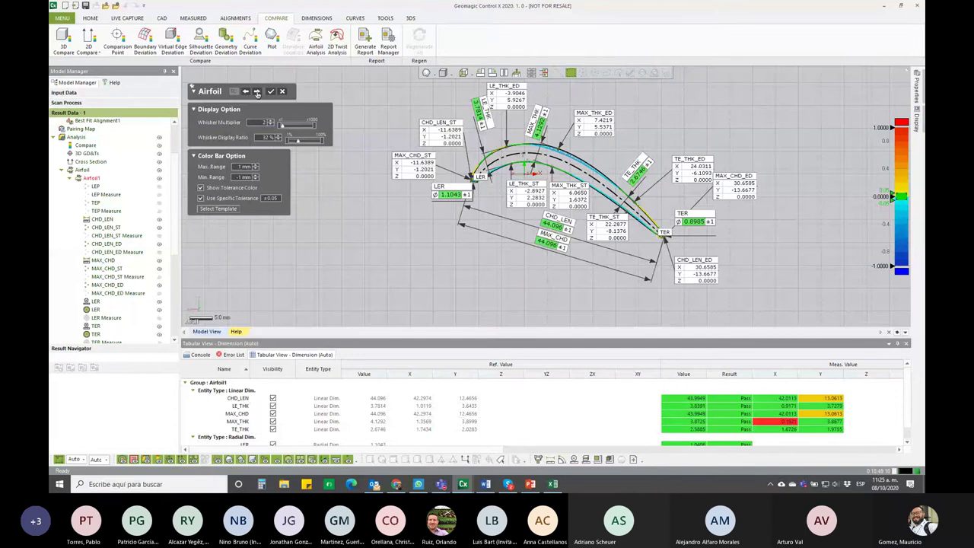
Return to the dimension-selection stage and review the Dimension checkbox list, panning the section slightly.
{"action": "left_click", "coordinate": [257, 92]}
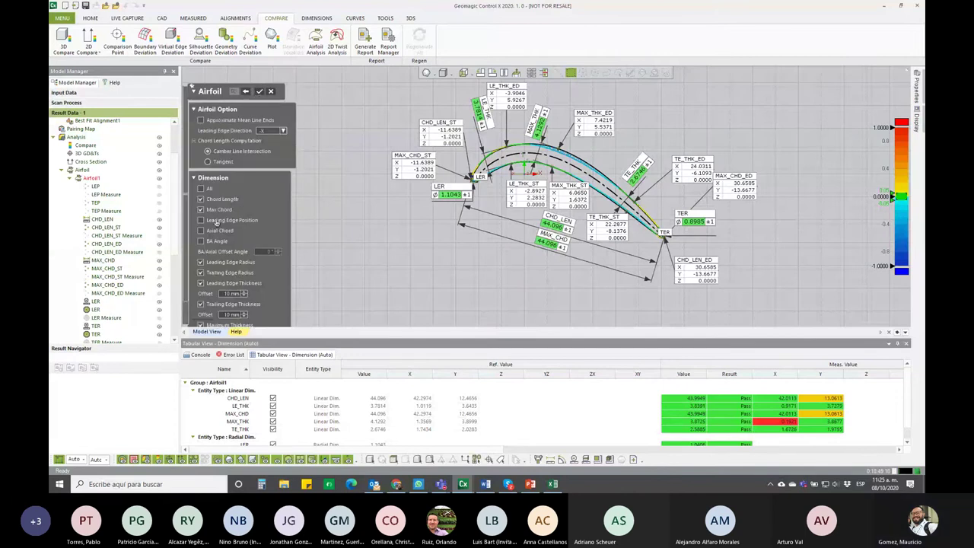
{"action": "scroll", "coordinate": [186, 194], "scroll_direction": "down", "scroll_amount": 1}
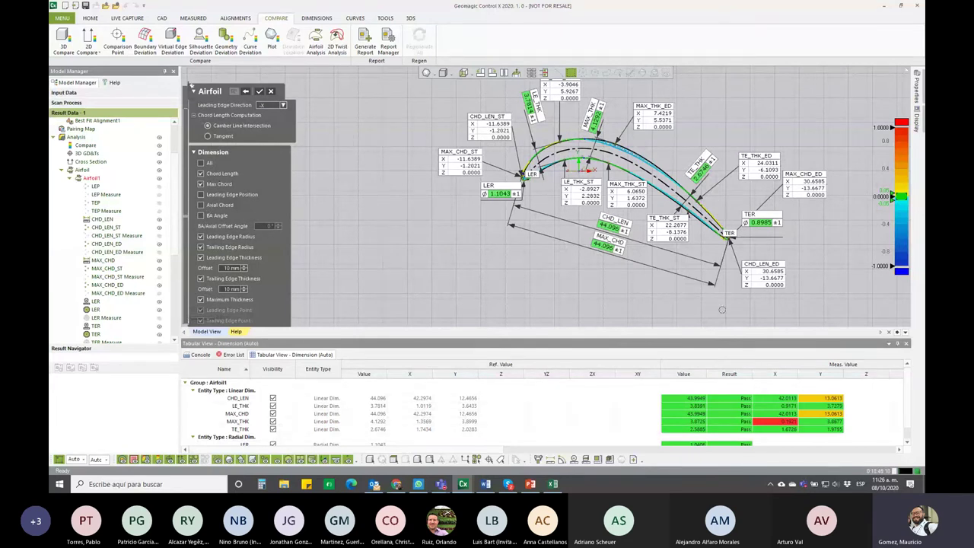
{"action": "scroll", "coordinate": [553, 211], "scroll_direction": "down", "scroll_amount": 2}
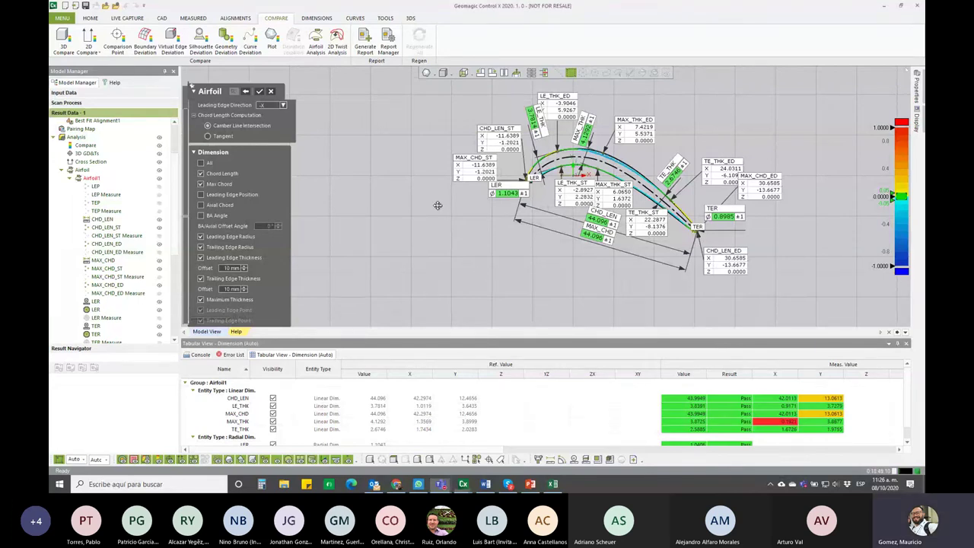
{"action": "middle_click_drag", "start_coordinate": [438, 206], "coordinate": [424, 219]}
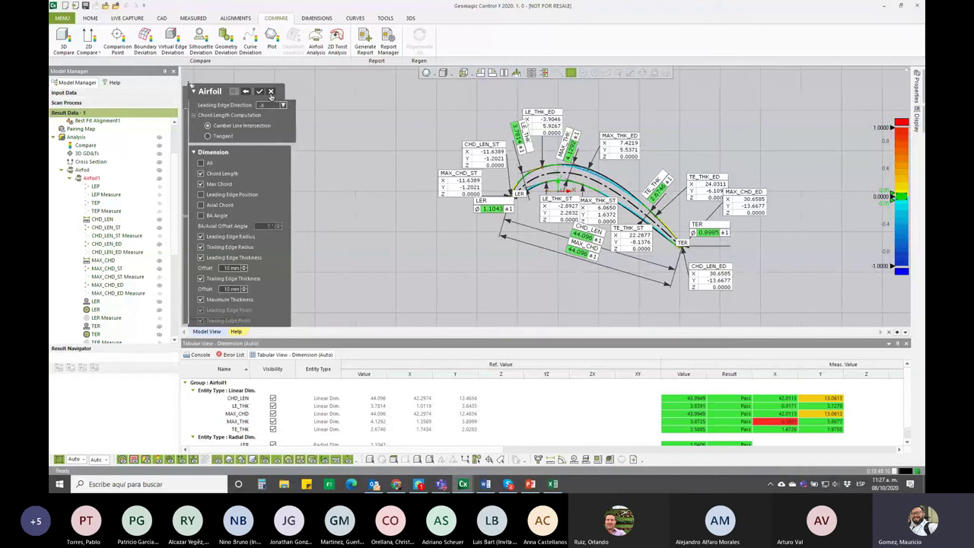
Discard the Airfoil1 edits, hide the blade's dimension annotations, and start a 2D Twist analysis.
{"action": "left_click", "coordinate": [271, 91]}
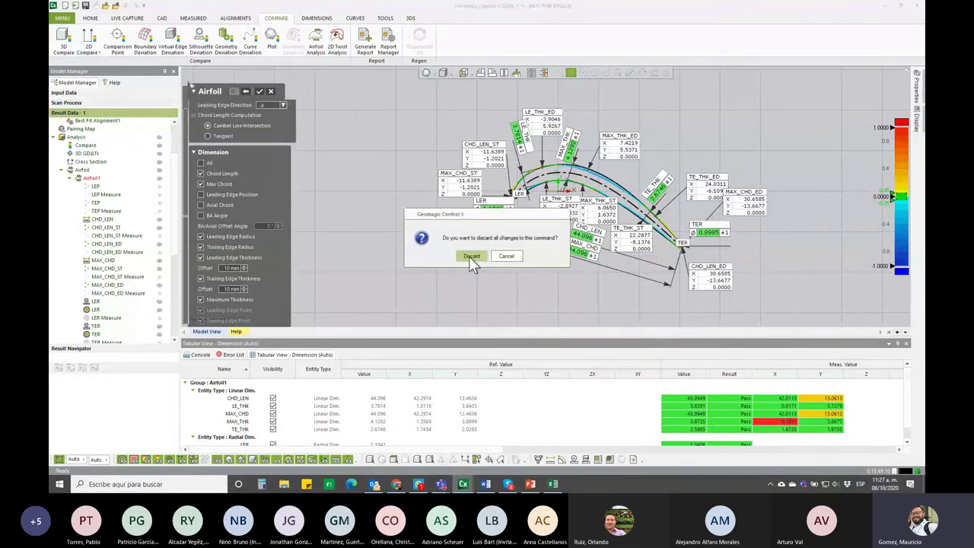
{"action": "left_click", "coordinate": [471, 256]}
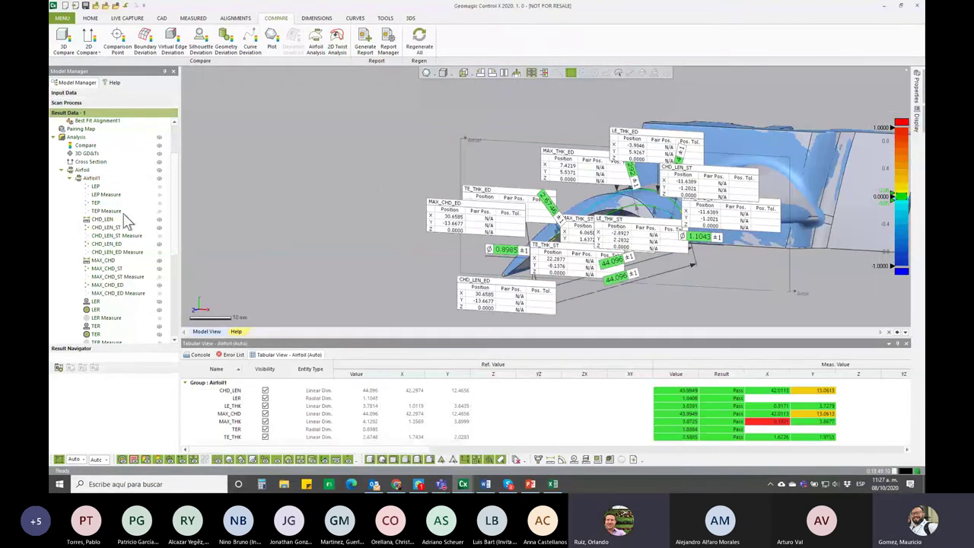
{"action": "left_click", "coordinate": [159, 177]}
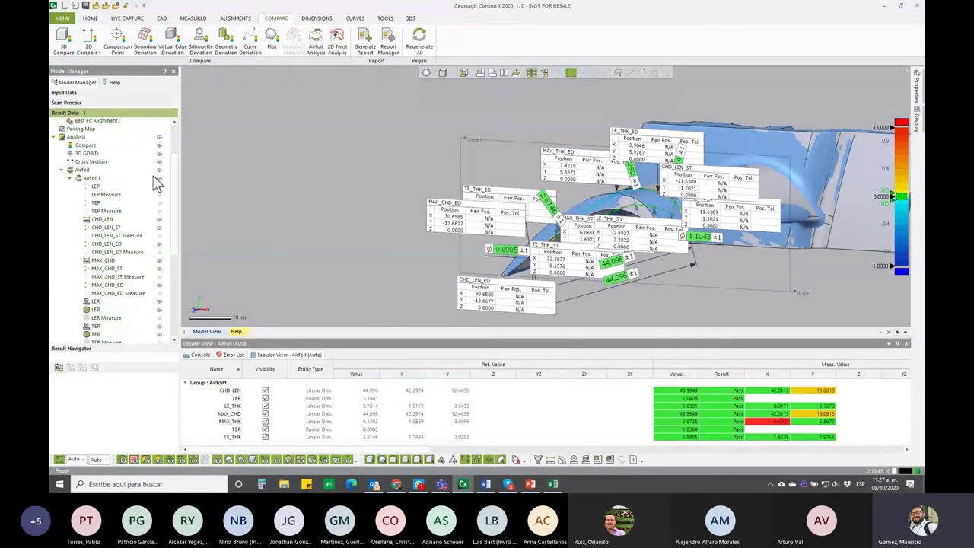
{"action": "left_click", "coordinate": [338, 42]}
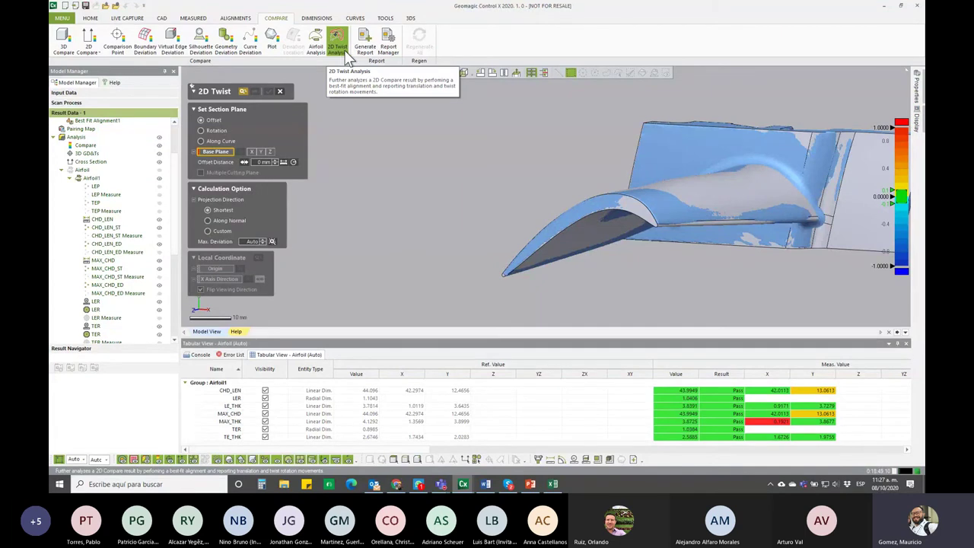
Use the blade tip face as base plane, offset the section to -12 mm, and compute the twist.
{"action": "left_click", "coordinate": [548, 229]}
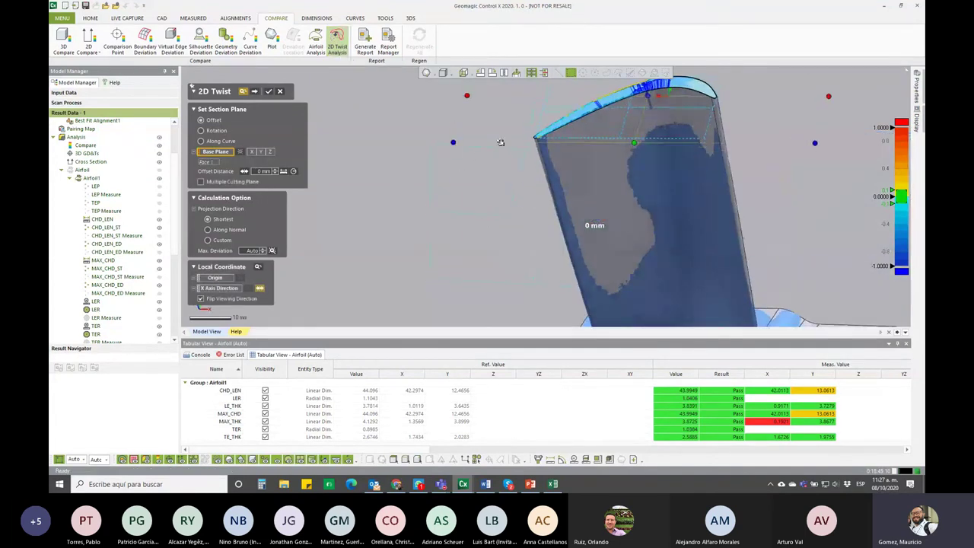
{"action": "left_click_drag", "start_coordinate": [647, 93], "coordinate": [658, 133]}
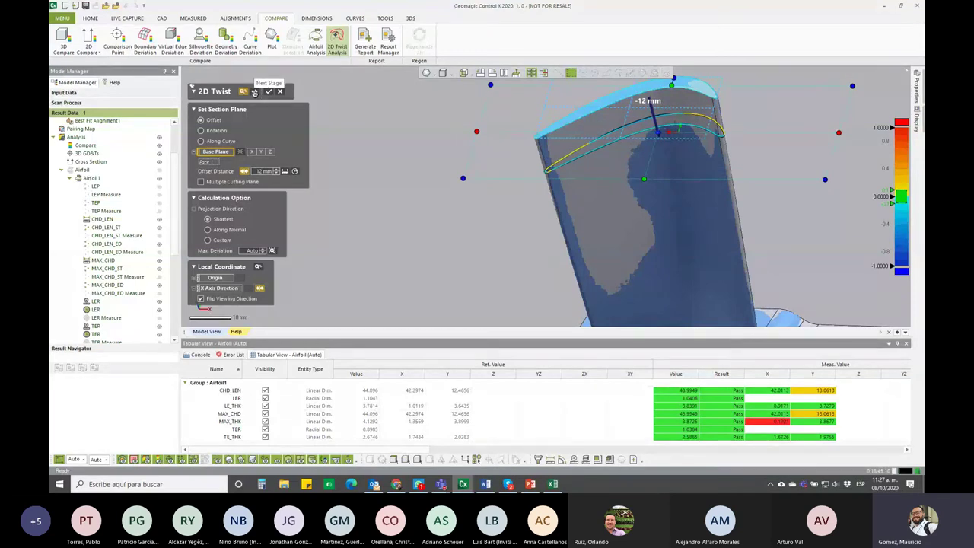
{"action": "left_click", "coordinate": [254, 92]}
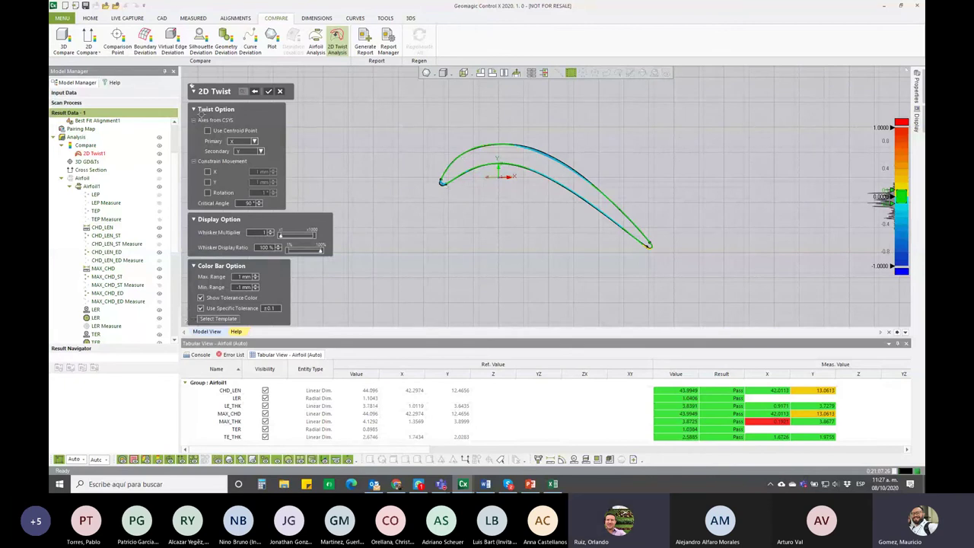
Enlarge and recentre the twist profile view, then set whisker multiplier 5 and display ratio to about a third.
{"action": "scroll", "coordinate": [545, 190], "scroll_direction": "up", "scroll_amount": 3}
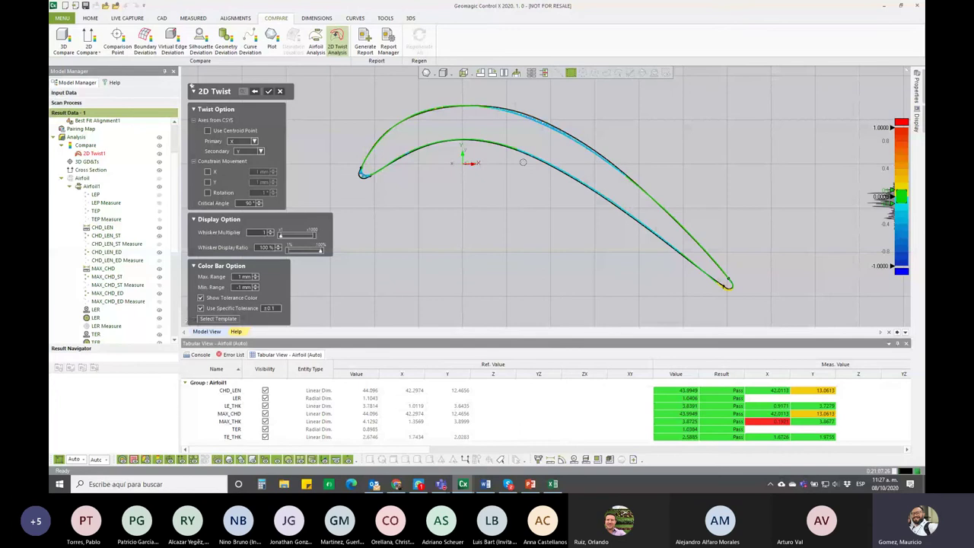
{"action": "scroll", "coordinate": [541, 175], "scroll_direction": "up", "scroll_amount": 3}
{"action": "scroll", "coordinate": [542, 175], "scroll_direction": "down", "scroll_amount": 3}
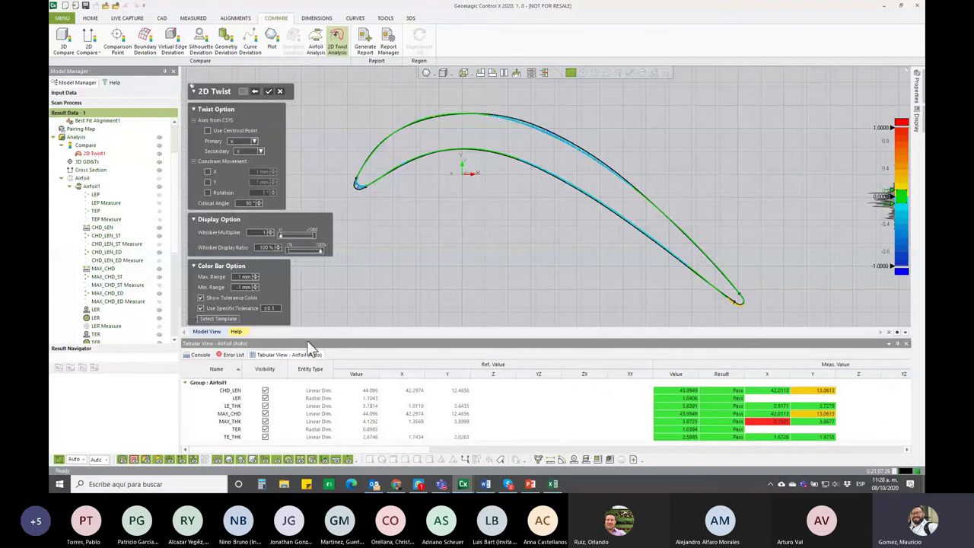
{"action": "left_click_drag", "start_coordinate": [306, 340], "coordinate": [307, 383]}
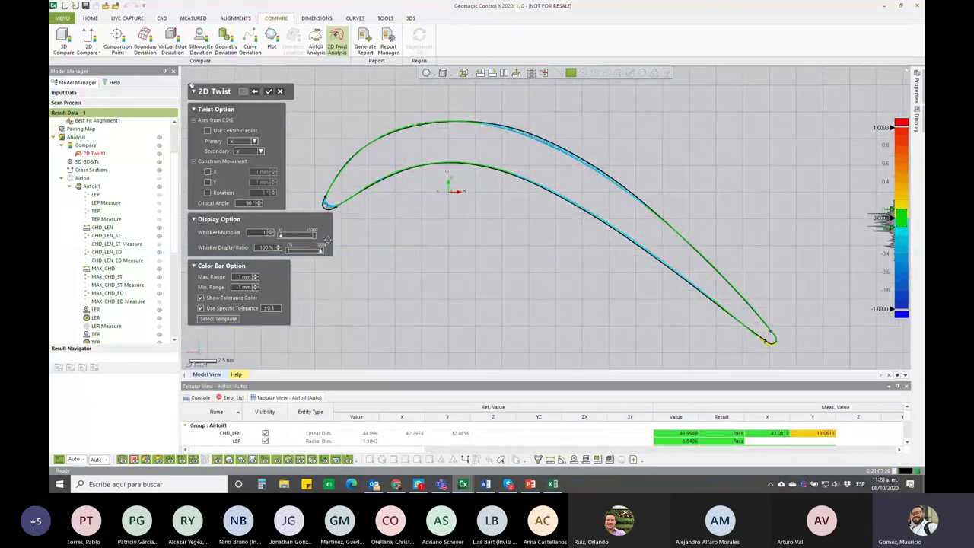
{"action": "middle_click_drag", "start_coordinate": [310, 305], "coordinate": [709, 251]}
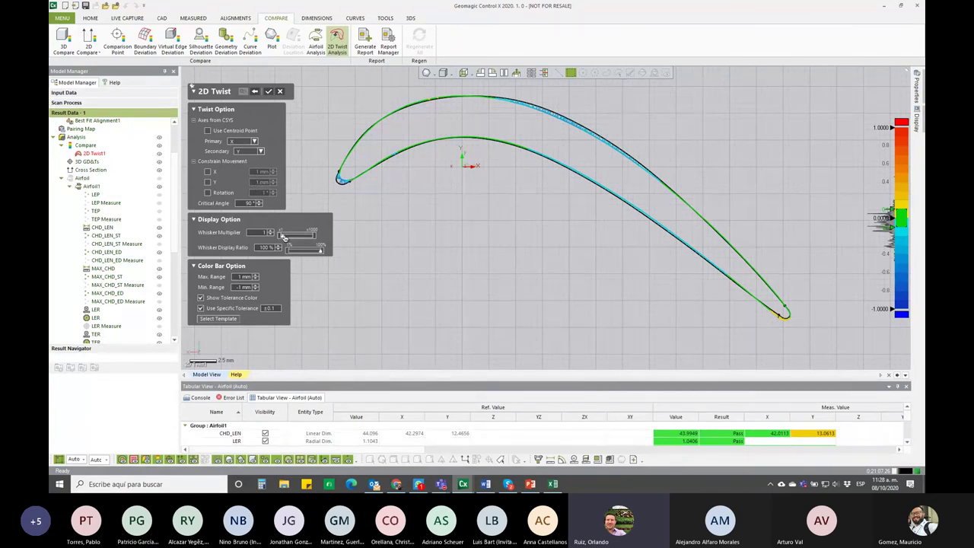
{"action": "left_click_drag", "start_coordinate": [282, 235], "coordinate": [284, 238]}
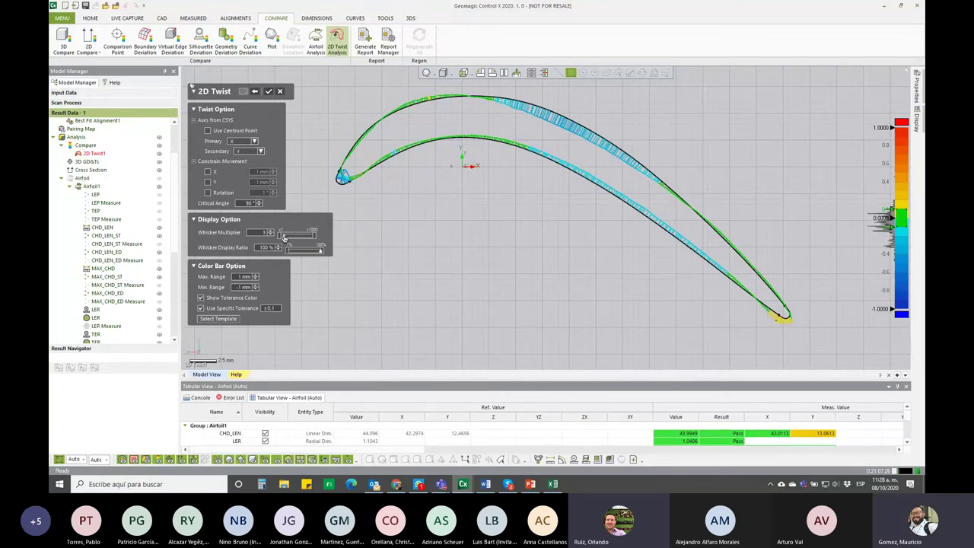
{"action": "left_click_drag", "start_coordinate": [320, 250], "coordinate": [299, 253]}
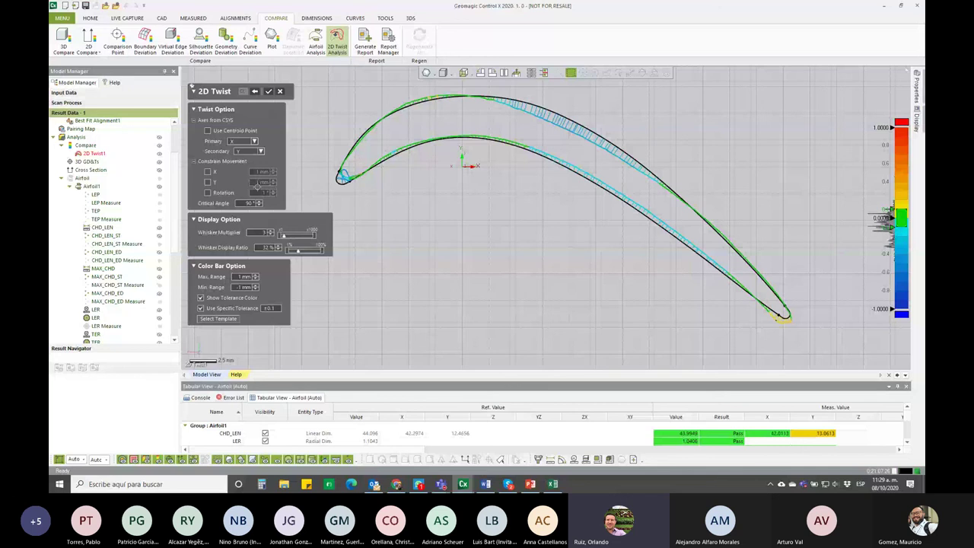
Constrain Rotation, Y and X movement, then accept to create 2D Twist1.
{"action": "left_click", "coordinate": [208, 192]}
{"action": "left_click", "coordinate": [208, 181]}
{"action": "left_click", "coordinate": [209, 172]}
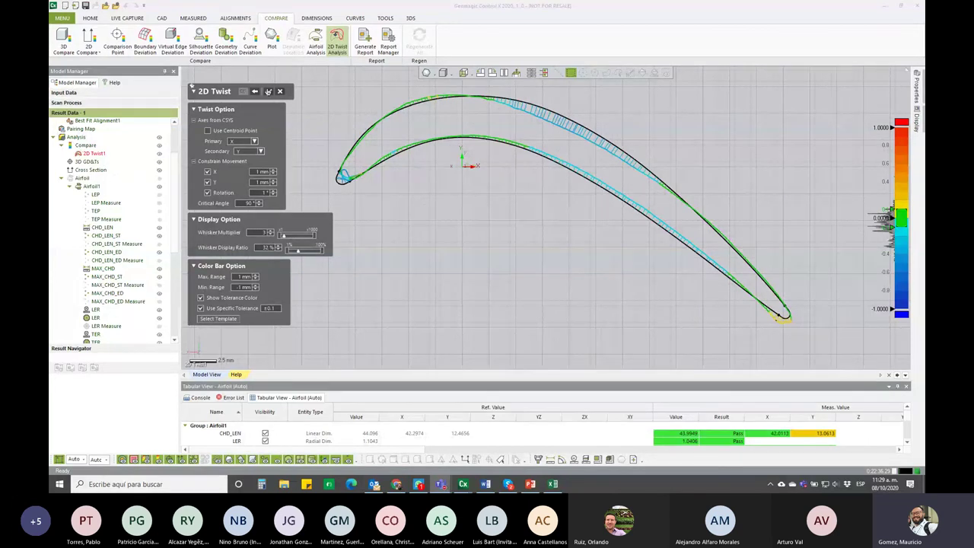
{"action": "left_click", "coordinate": [268, 91]}
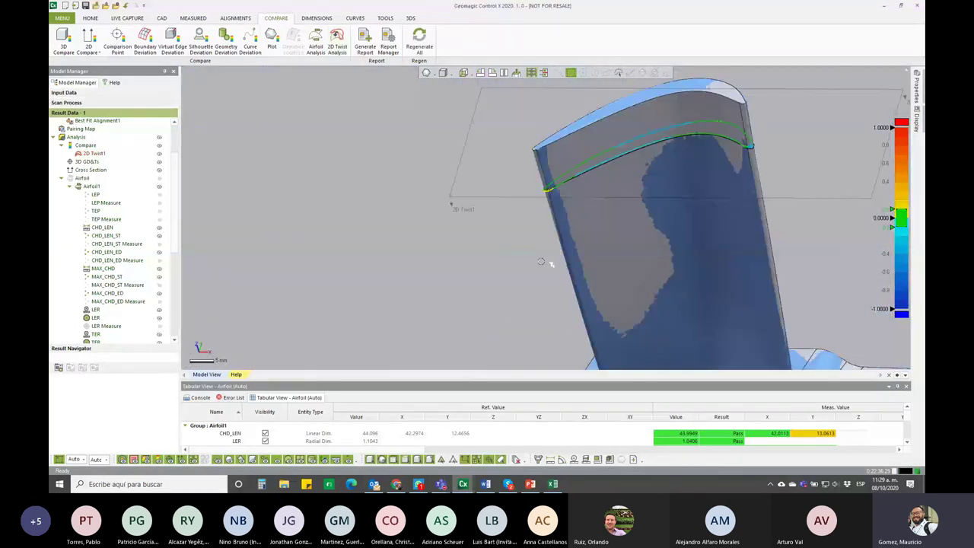
Zoom out and orbit to see the full blade from root to tip with the 2D Twist1 plane.
{"action": "scroll", "coordinate": [550, 263], "scroll_direction": "down", "scroll_amount": 2}
{"action": "mouse_move", "coordinate": [613, 279]}
{"action": "right_mouse_down"}
{"action": "mouse_move", "coordinate": [495, 218]}
{"action": "mouse_move", "coordinate": [488, 245]}
{"action": "mouse_move", "coordinate": [509, 209]}
{"action": "mouse_move", "coordinate": [551, 220]}
{"action": "right_mouse_up"}
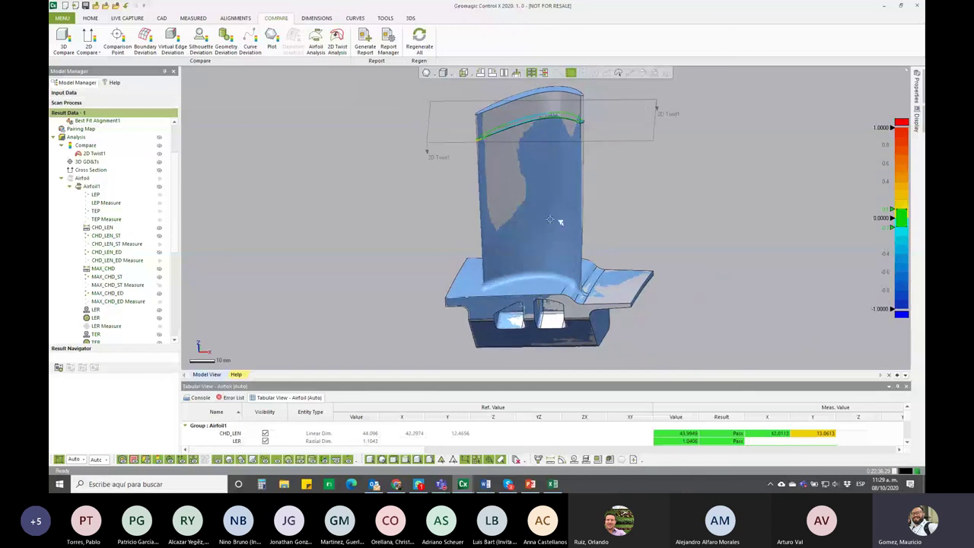